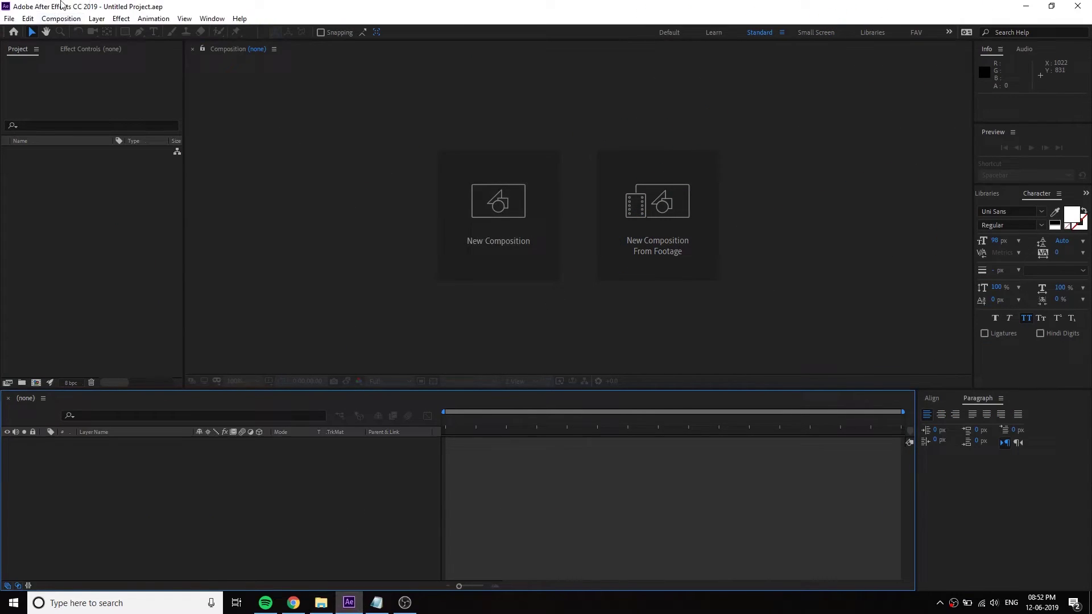
Create the TITLES composition with the HDTV 1080 29.97 preset, 30 fps and a 0:00:05:00 duration
{"action": "left_click", "coordinate": [61, 18]}
{"action": "left_click_drag", "start_coordinate": [102, 32], "coordinate": [300, 136]}
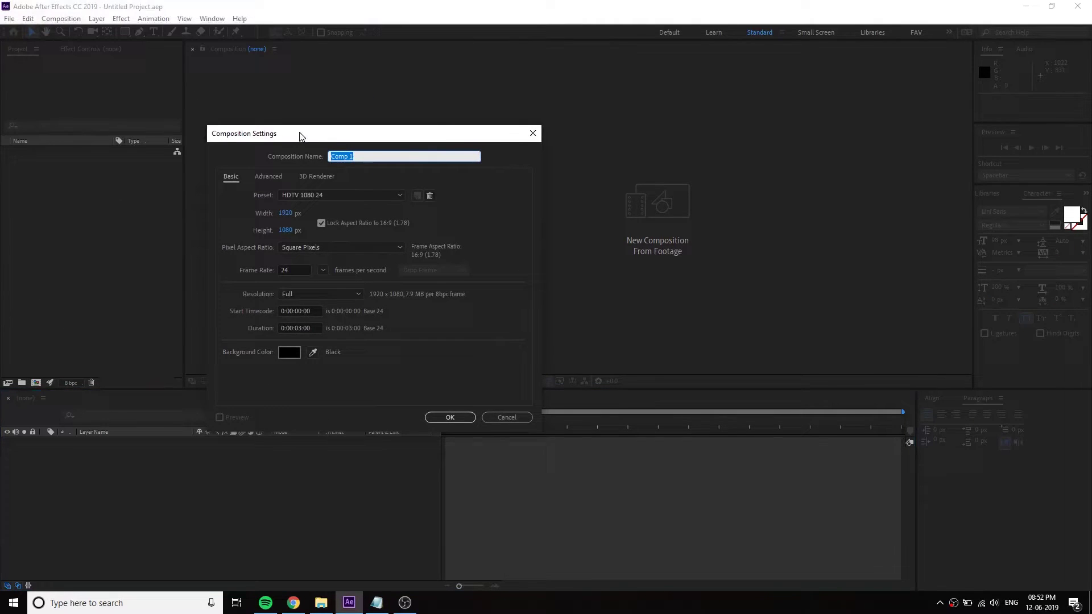
{"action": "type", "text": "TITLES"}
{"action": "left_click", "coordinate": [359, 195]}
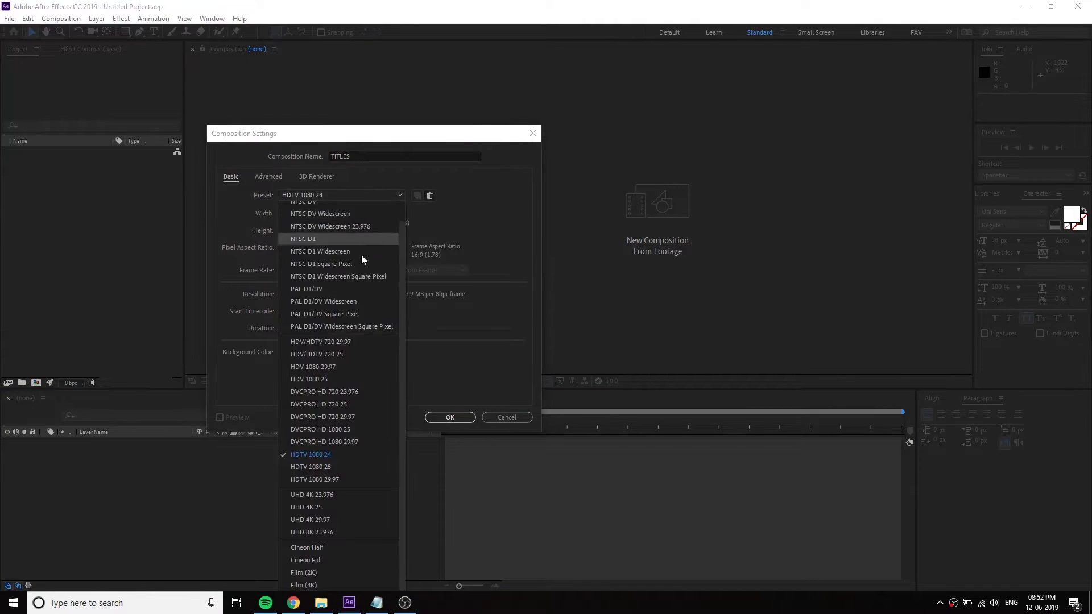
{"action": "left_click", "coordinate": [338, 480]}
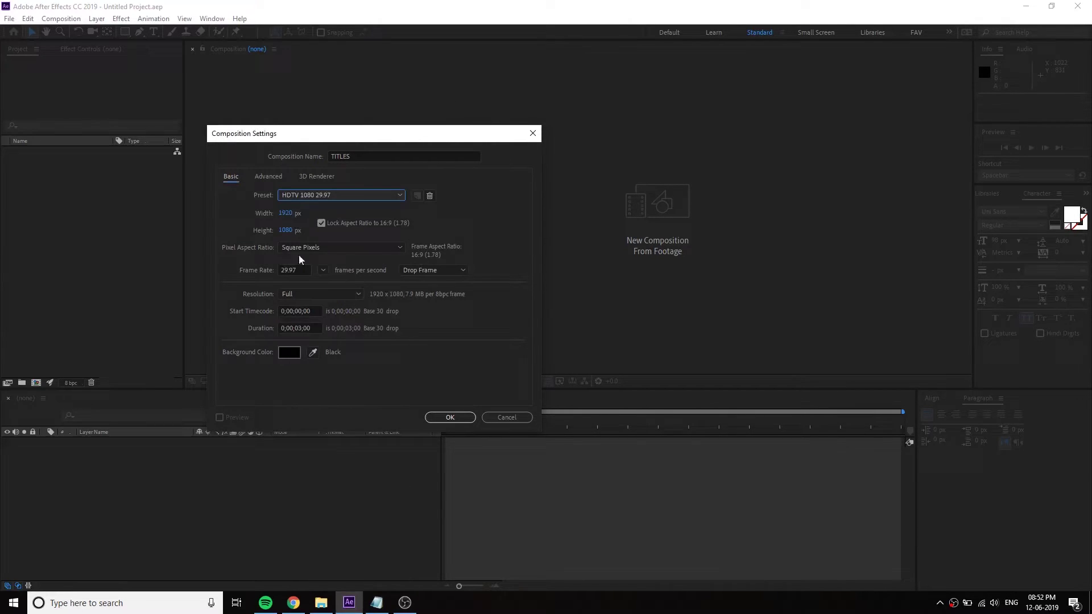
{"action": "left_click", "coordinate": [323, 270]}
{"action": "left_click", "coordinate": [317, 337]}
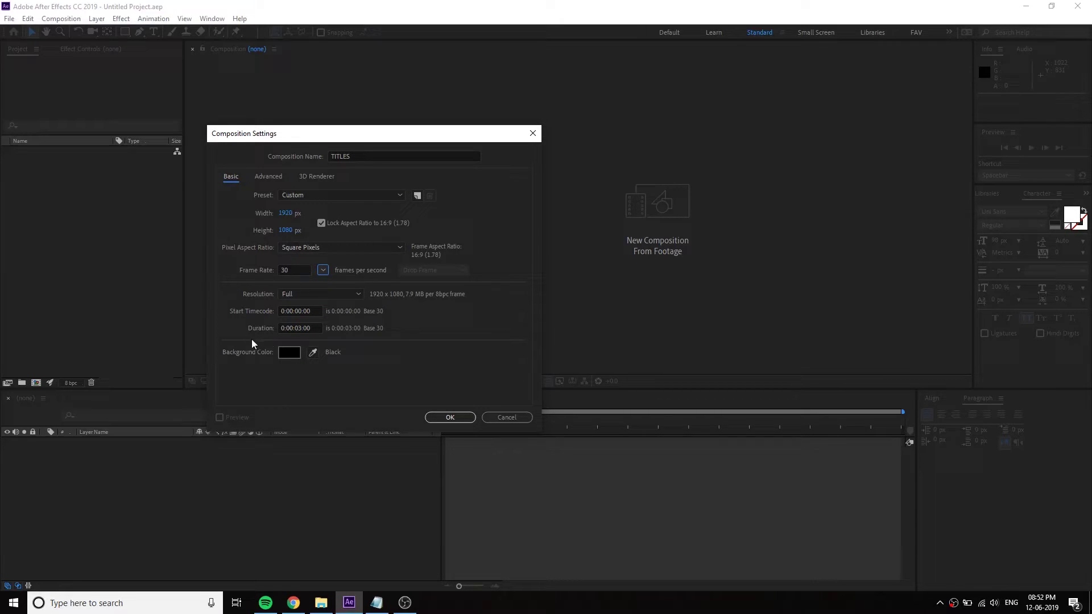
{"action": "left_click", "coordinate": [298, 328]}
{"action": "key", "text": "BackSpace"}
{"action": "type", "text": "5"}
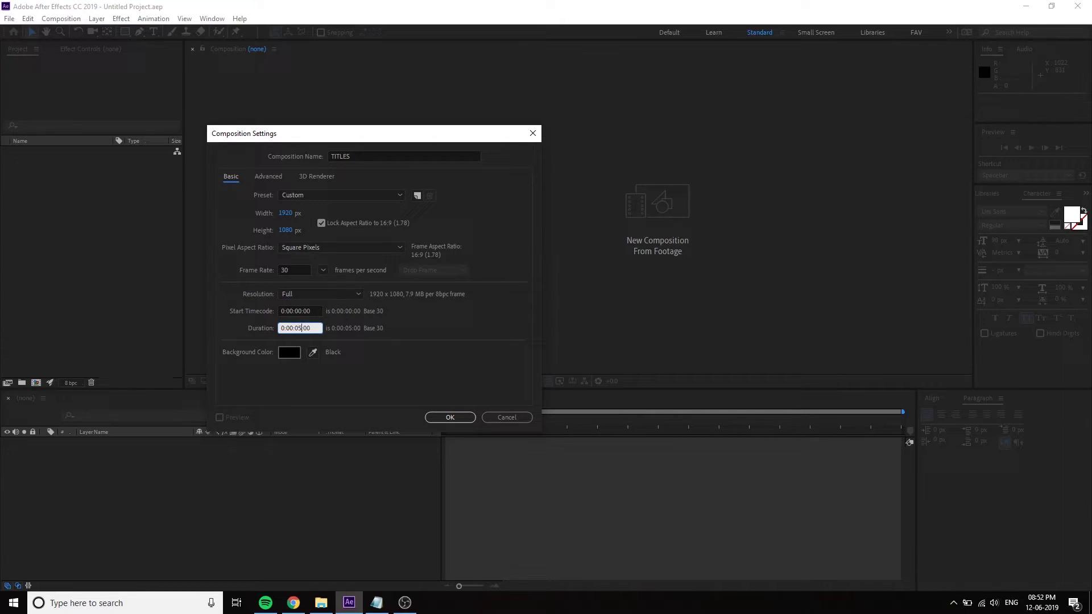
{"action": "left_click", "coordinate": [446, 419]}
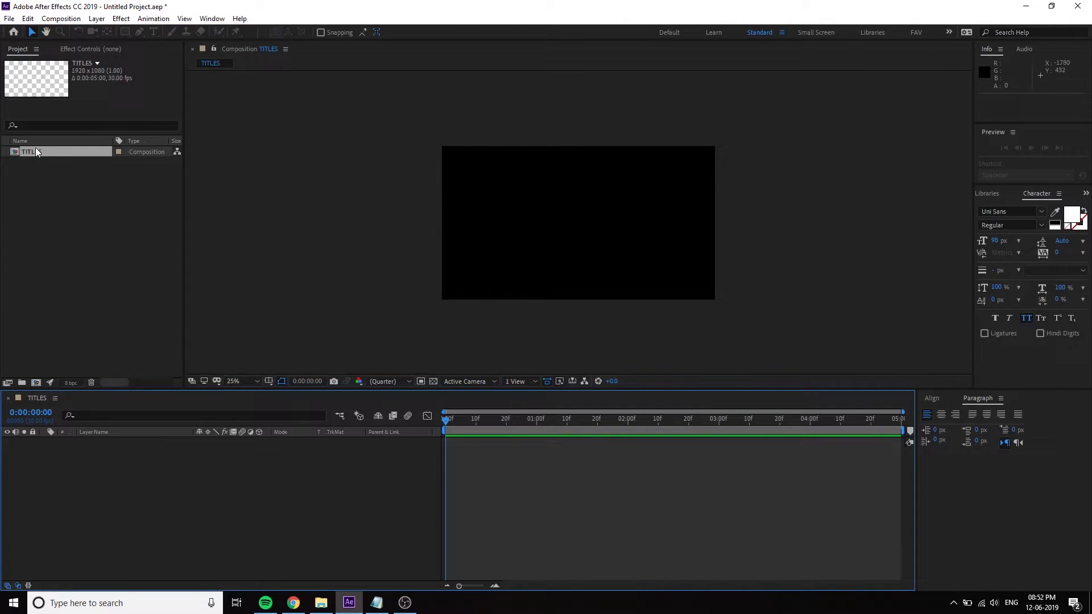
Zoom the viewer in and type a SUBSCRIBE text layer, correcting its misspelling
{"action": "key", "text": "period"}
{"action": "key", "text": "period"}
{"action": "left_click_drag", "start_coordinate": [608, 201], "coordinate": [582, 200]}
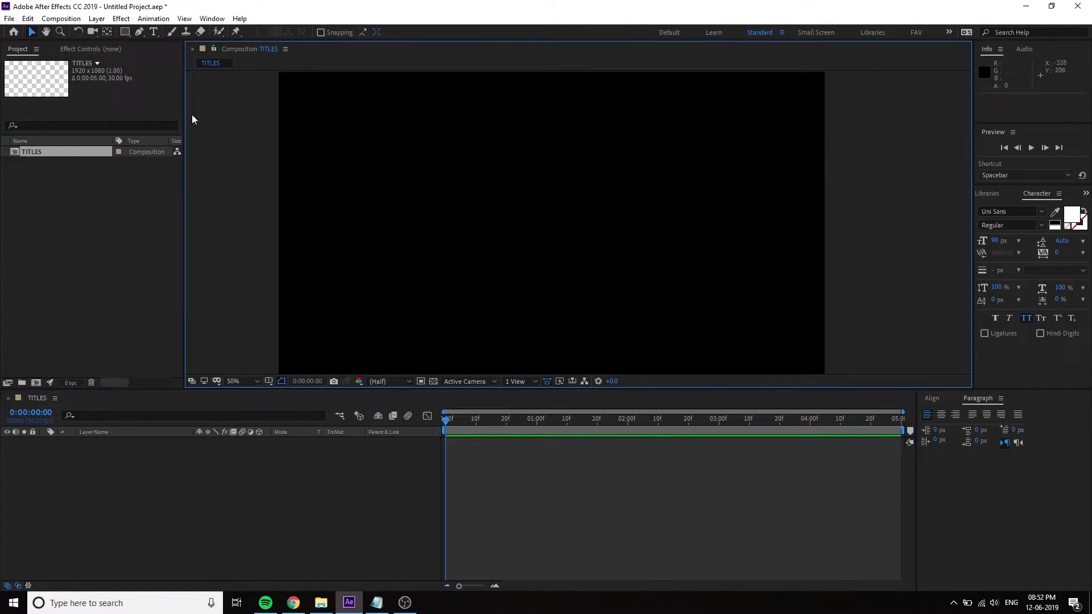
{"action": "left_click", "coordinate": [153, 38]}
{"action": "left_click", "coordinate": [461, 231]}
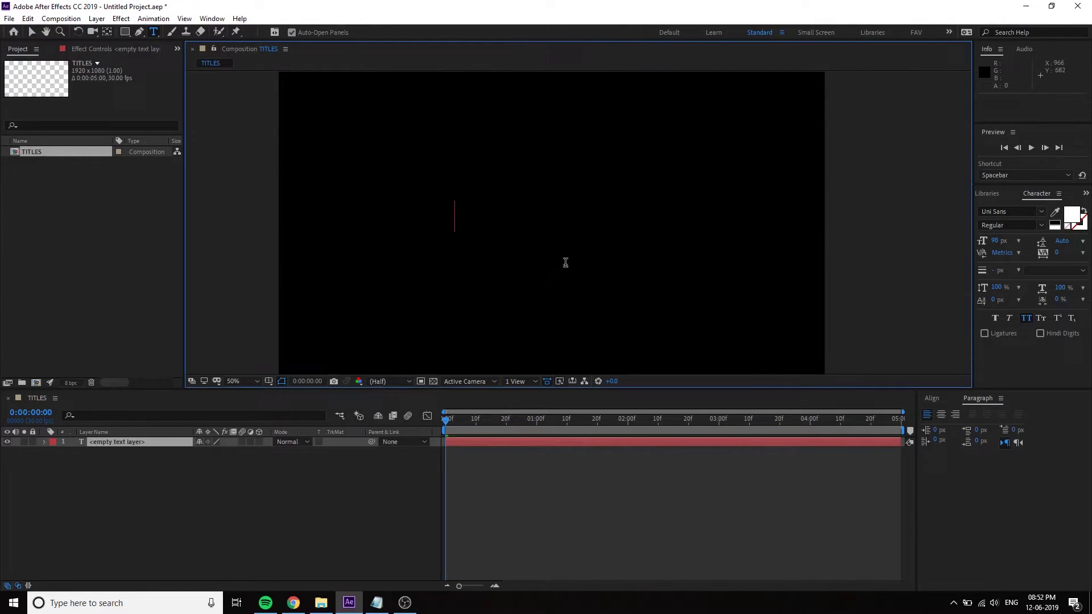
{"action": "type", "text": "SUBSC"}
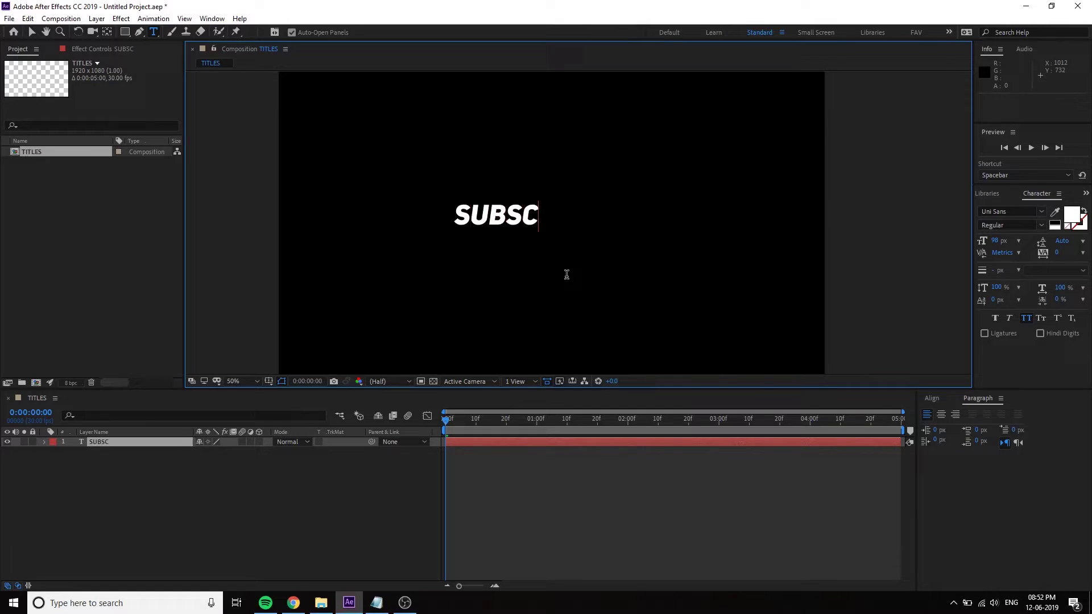
{"action": "type", "text": "IBE"}
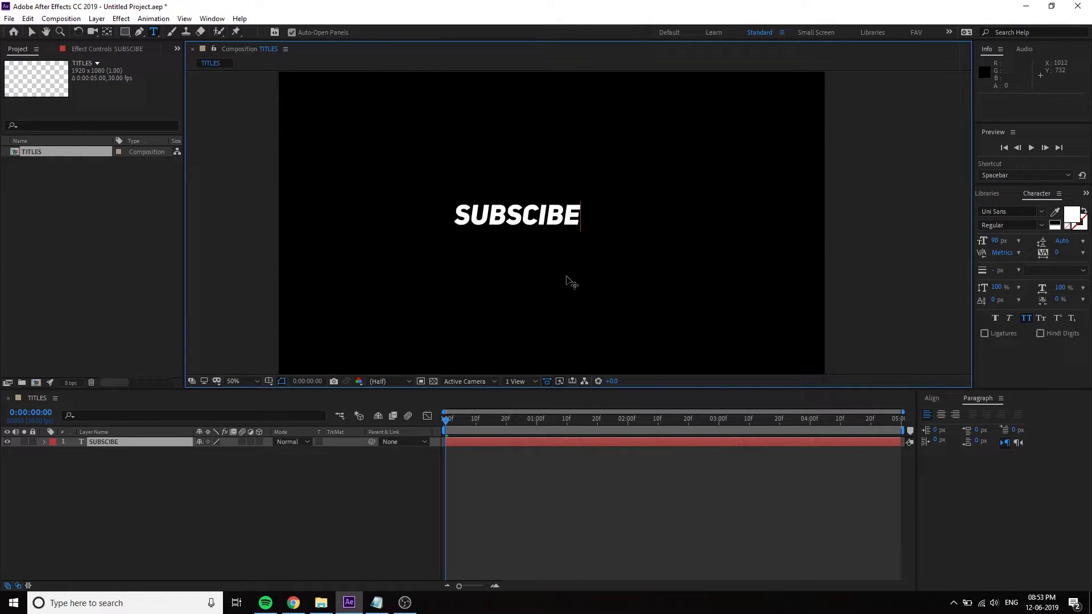
{"action": "left_click", "coordinate": [540, 215]}
{"action": "type", "text": "R"}
Finish editing and move the SUBSCRIBE text right and down toward the centre
{"action": "key", "text": "Escape"}
{"action": "key", "text": "v"}
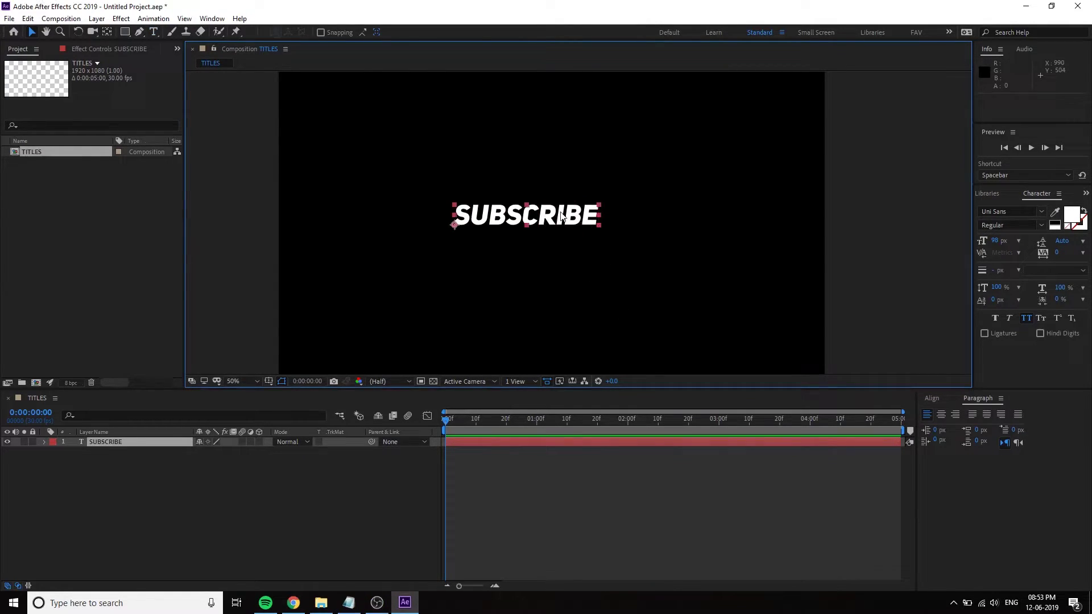
{"action": "left_click_drag", "start_coordinate": [551, 220], "coordinate": [587, 229]}
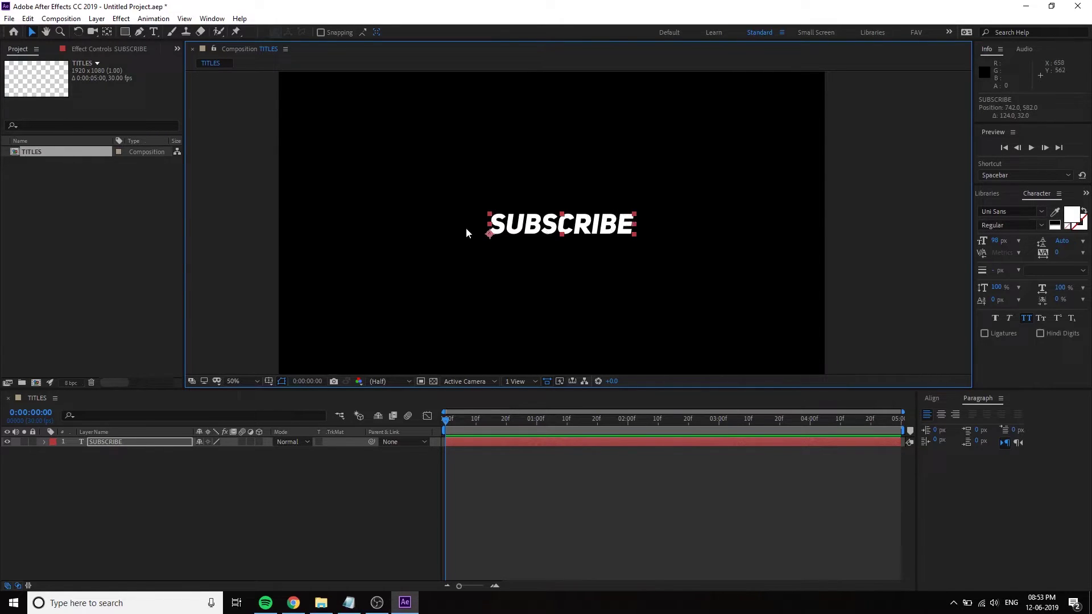
Widen the side panel column and move the Character panel to the front of its group
{"action": "left_click", "coordinate": [927, 418]}
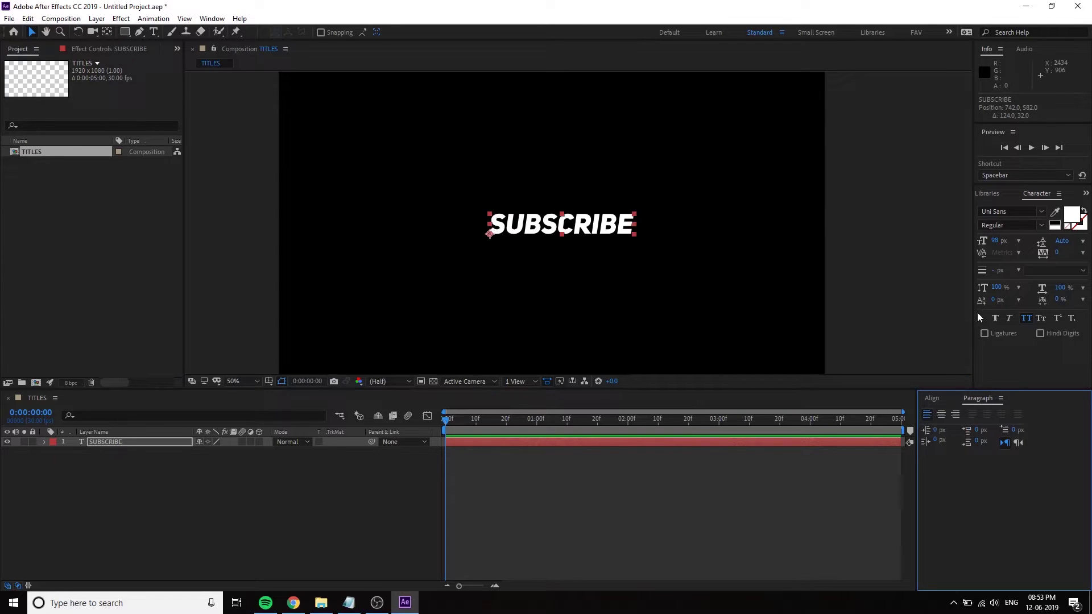
{"action": "left_click_drag", "start_coordinate": [974, 315], "coordinate": [903, 315]}
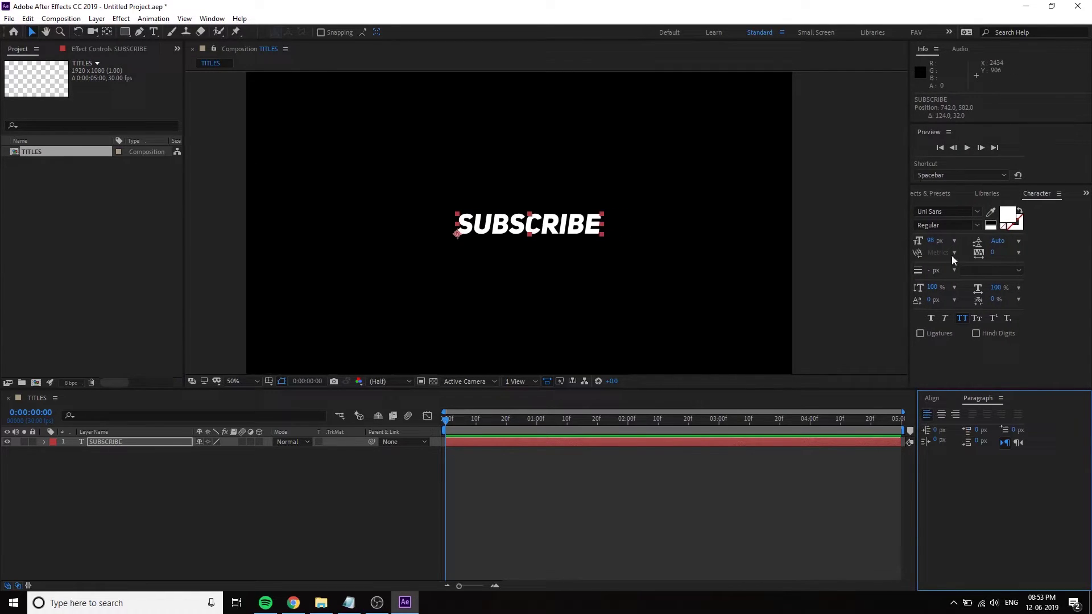
{"action": "mouse_move", "coordinate": [1038, 194]}
{"action": "left_mouse_down"}
{"action": "mouse_move", "coordinate": [918, 200]}
{"action": "mouse_move", "coordinate": [945, 200]}
{"action": "left_mouse_up"}
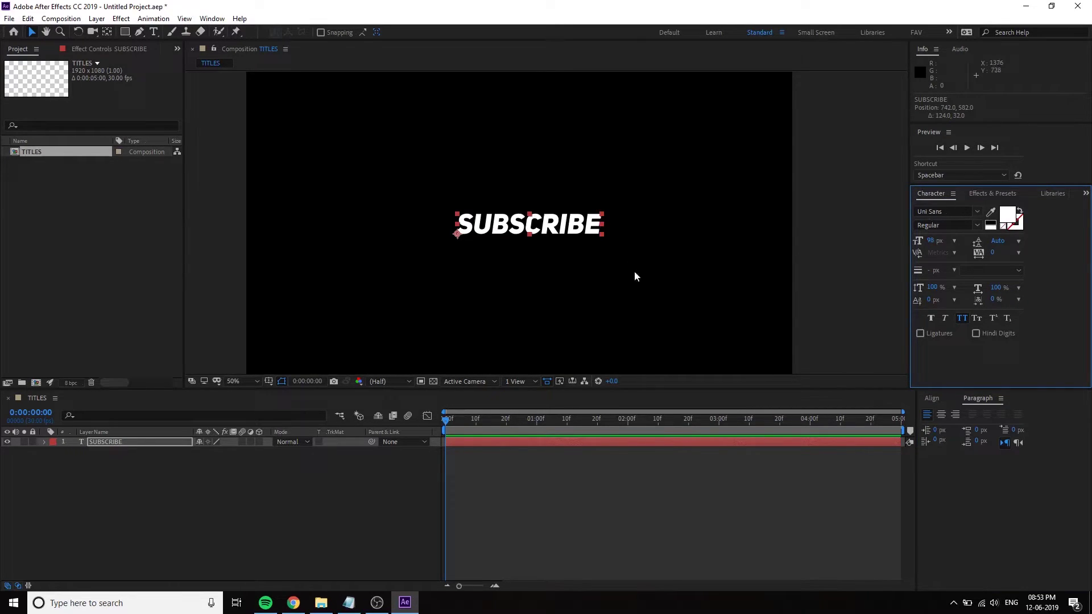
Reselect the SUBSCRIBE layer in the viewer and the timeline
{"action": "left_click", "coordinate": [584, 283]}
{"action": "left_click", "coordinate": [574, 227]}
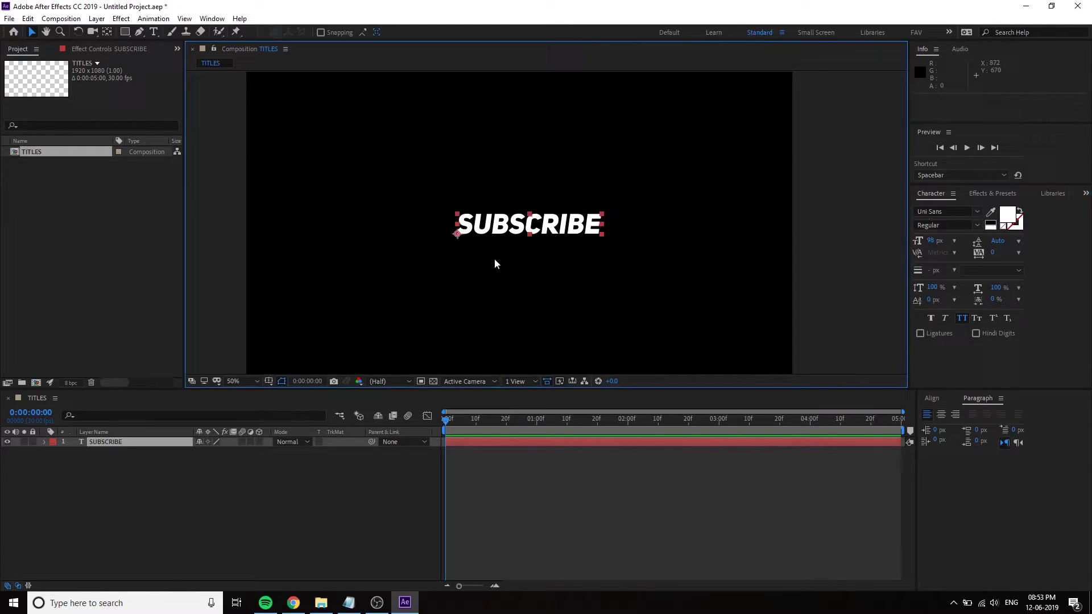
{"action": "left_click", "coordinate": [135, 504]}
{"action": "left_click", "coordinate": [116, 444]}
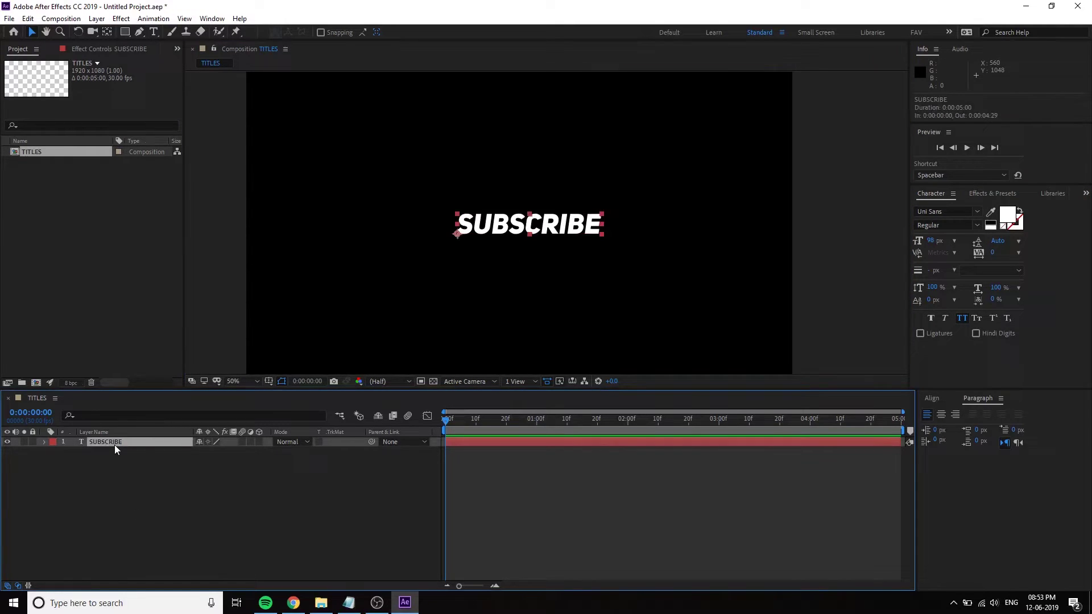
Add a Scale animator to SUBSCRIBE and shrink the letters to 23%
{"action": "left_click", "coordinate": [45, 442]}
{"action": "left_click", "coordinate": [264, 453]}
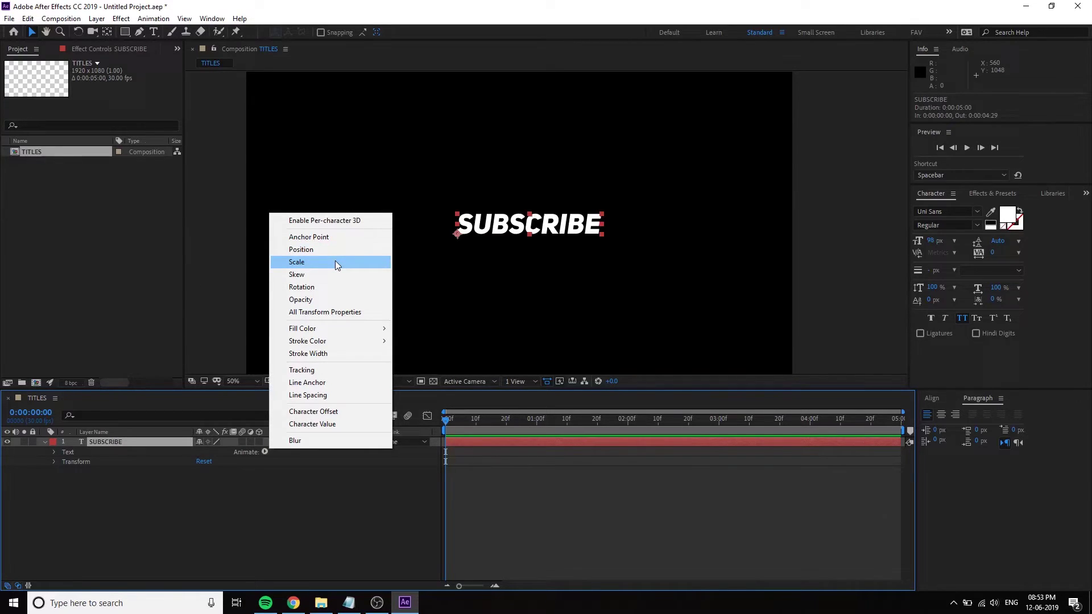
{"action": "left_click", "coordinate": [336, 262]}
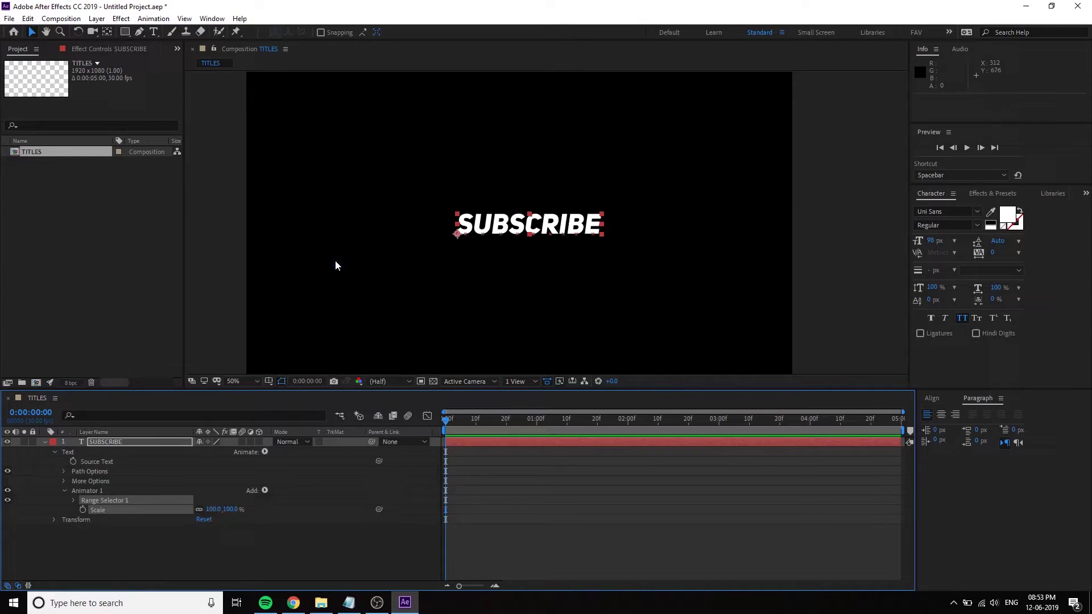
{"action": "left_click", "coordinate": [93, 465]}
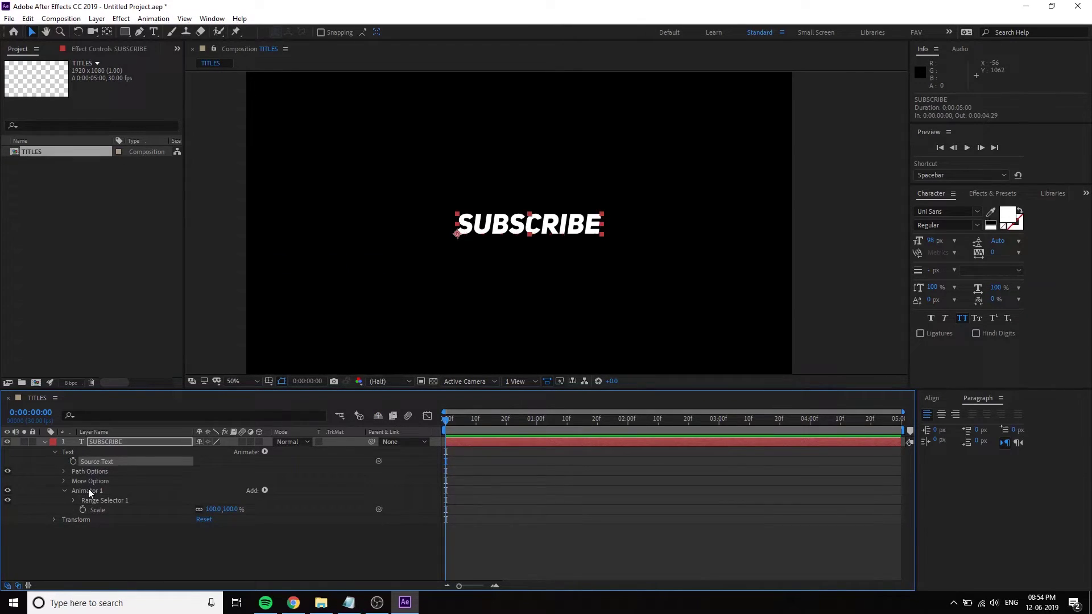
{"action": "left_click", "coordinate": [88, 492]}
{"action": "left_click", "coordinate": [114, 502]}
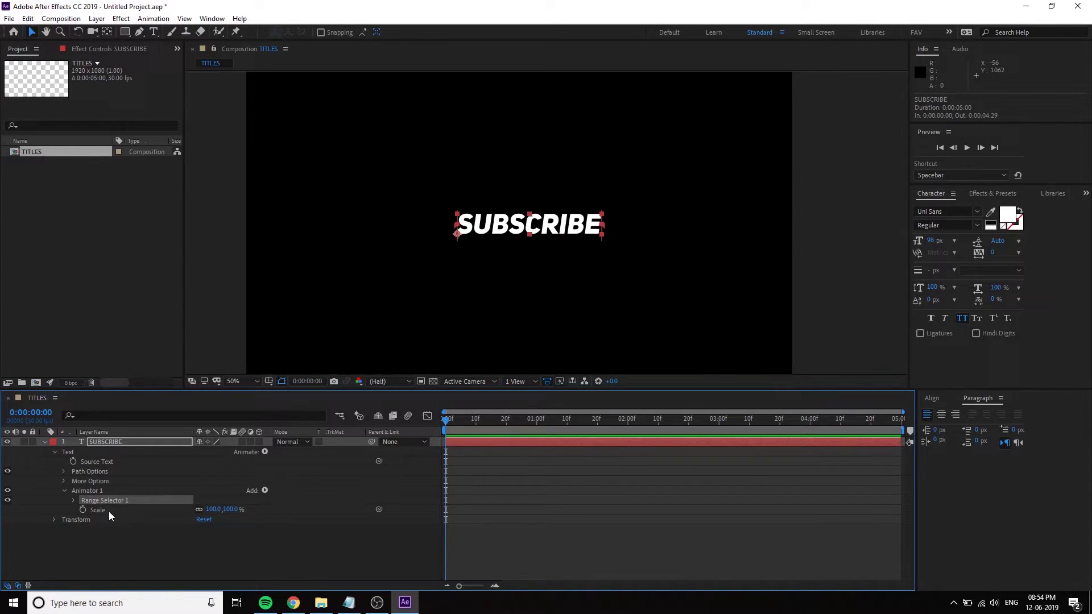
{"action": "left_click", "coordinate": [108, 514]}
{"action": "left_click", "coordinate": [213, 509]}
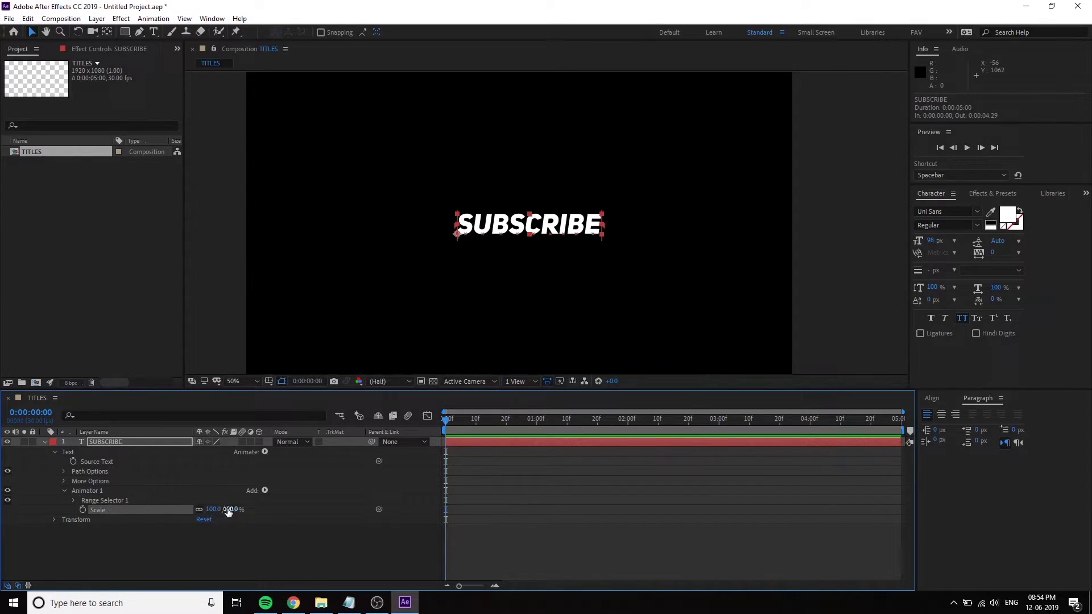
{"action": "type", "text": "37"}
{"action": "key", "text": "Return"}
{"action": "left_click_drag", "start_coordinate": [199, 509], "coordinate": [186, 510]}
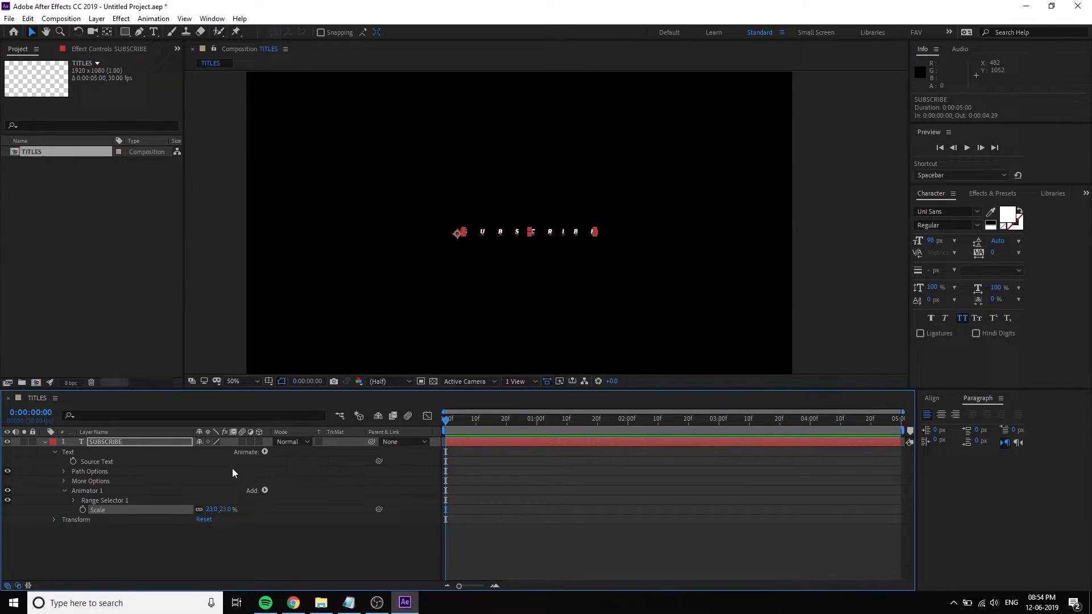
Scrub the range selector End between about 21% and 89%, then delete the animator
{"action": "left_click", "coordinate": [74, 501]}
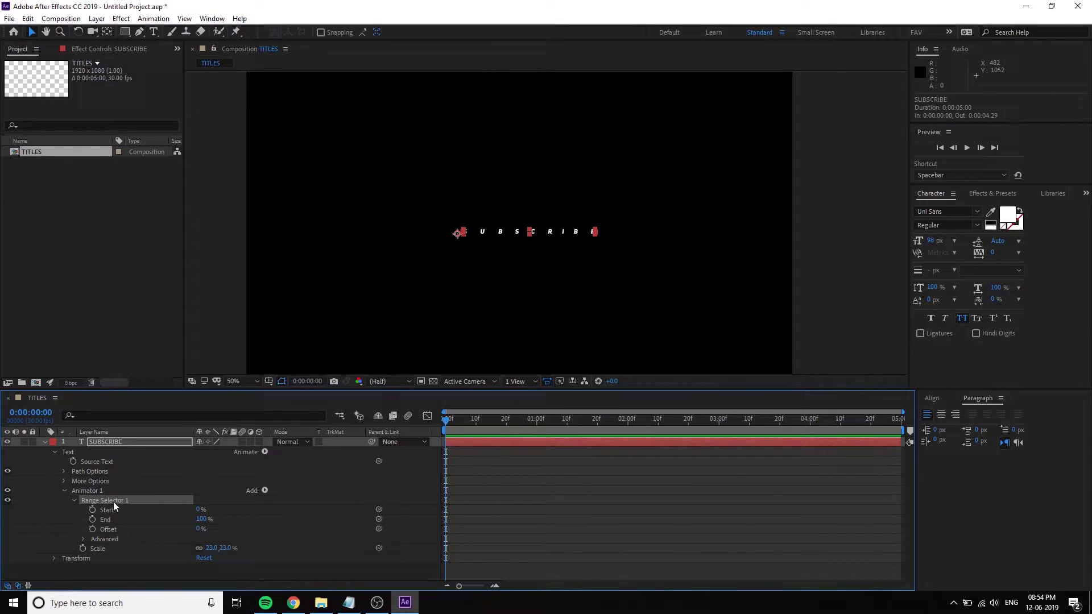
{"action": "left_click_drag", "start_coordinate": [203, 519], "coordinate": [167, 521]}
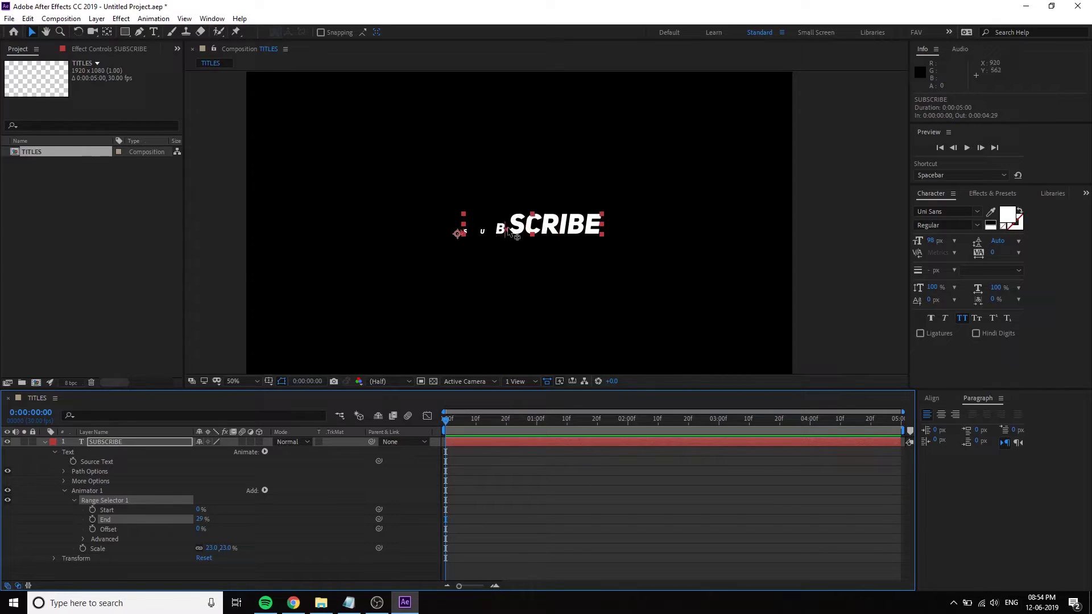
{"action": "mouse_move", "coordinate": [507, 230]}
{"action": "left_mouse_down"}
{"action": "mouse_move", "coordinate": [589, 235]}
{"action": "mouse_move", "coordinate": [504, 231]}
{"action": "left_mouse_up"}
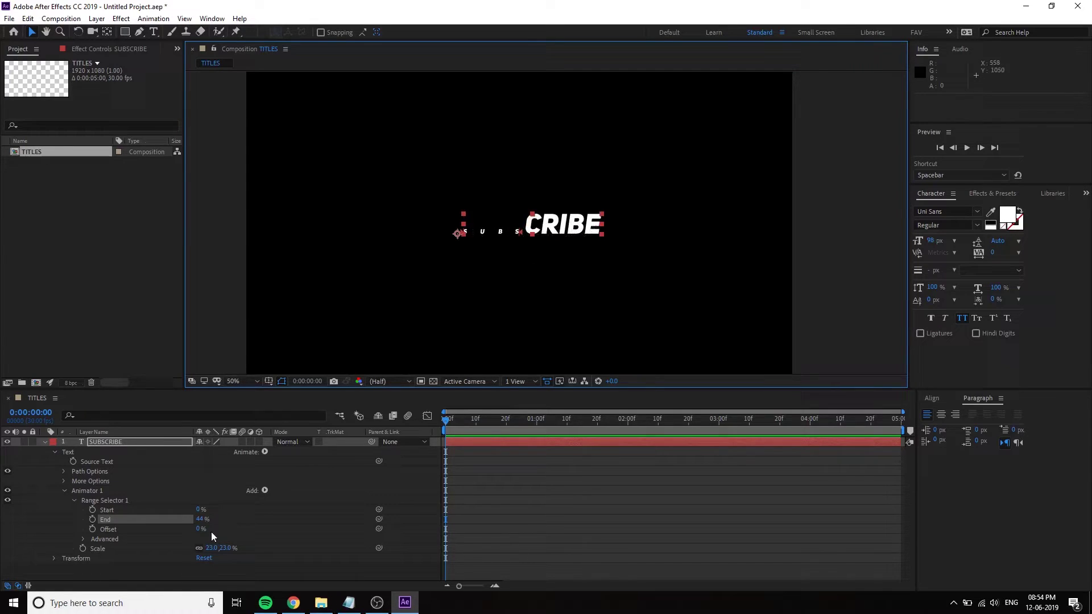
{"action": "mouse_move", "coordinate": [202, 520]}
{"action": "left_mouse_down"}
{"action": "mouse_move", "coordinate": [186, 520]}
{"action": "mouse_move", "coordinate": [213, 521]}
{"action": "mouse_move", "coordinate": [202, 519]}
{"action": "left_mouse_up"}
{"action": "left_click", "coordinate": [100, 494]}
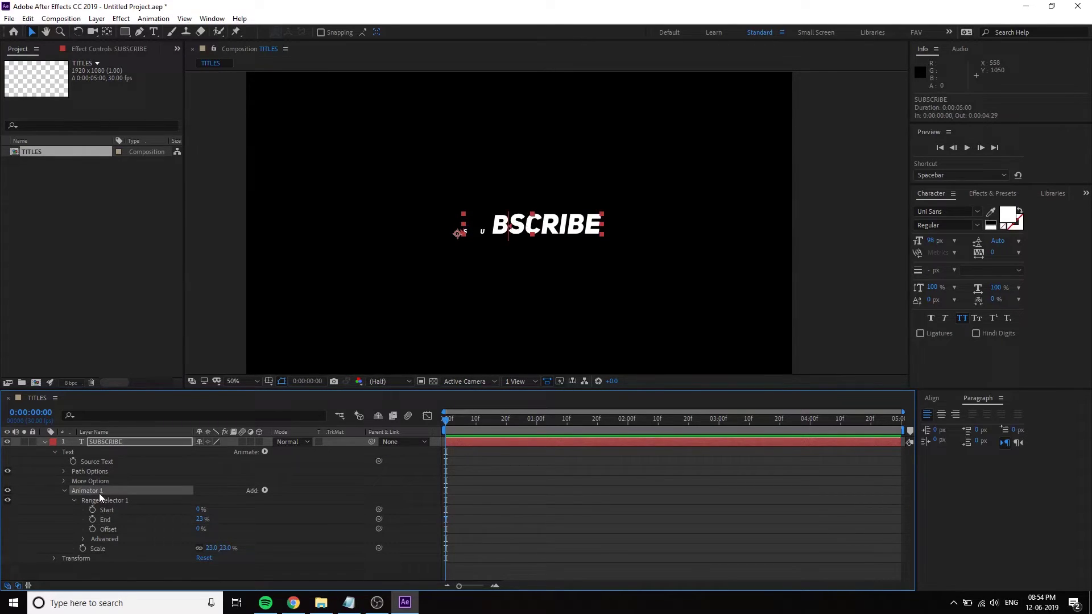
{"action": "key", "text": "Delete"}
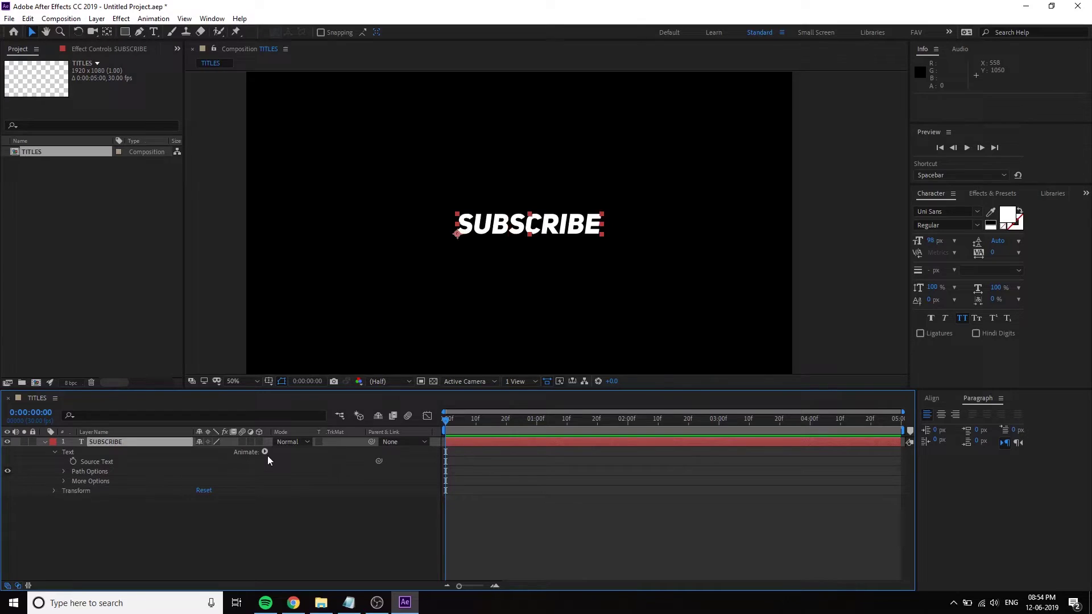
Add a Tracking animator to SUBSCRIBE, spread the letters and open its range settings
{"action": "left_click", "coordinate": [265, 453]}
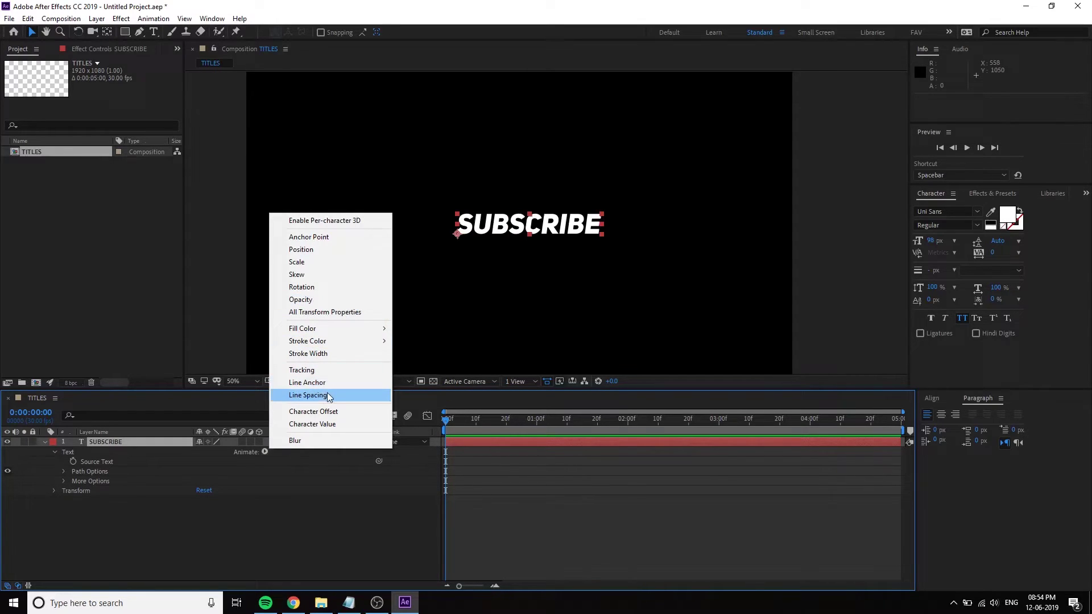
{"action": "left_click", "coordinate": [302, 371]}
{"action": "mouse_move", "coordinate": [199, 518]}
{"action": "left_mouse_down"}
{"action": "mouse_move", "coordinate": [248, 517]}
{"action": "mouse_move", "coordinate": [135, 524]}
{"action": "mouse_move", "coordinate": [225, 524]}
{"action": "mouse_move", "coordinate": [247, 510]}
{"action": "left_mouse_up"}
{"action": "left_click", "coordinate": [77, 500]}
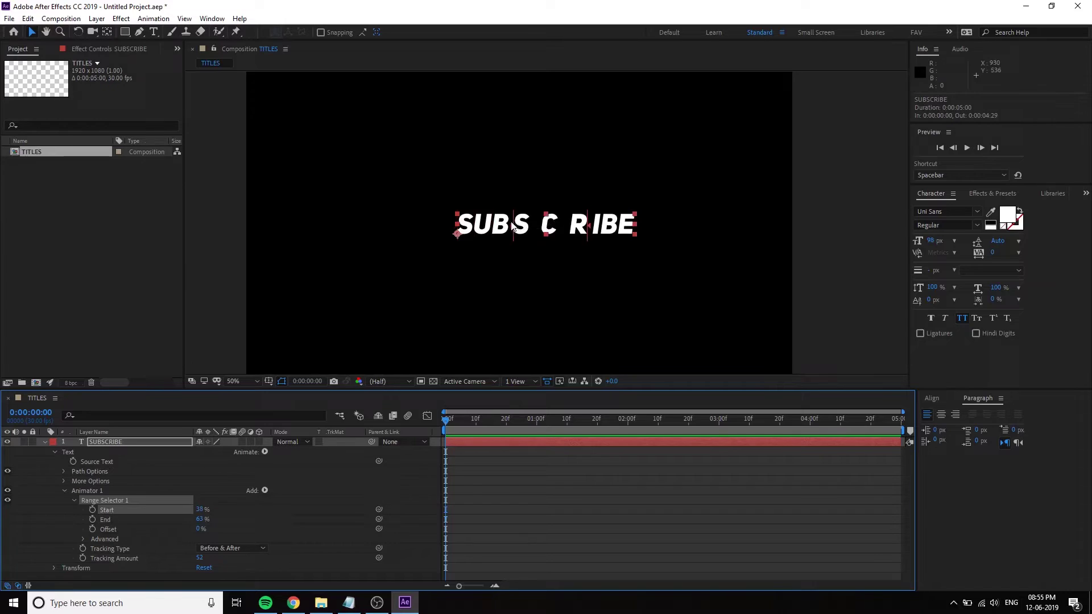
Delete the tracking animator and reopen SUBSCRIBE's Text property group
{"action": "left_click", "coordinate": [86, 491]}
{"action": "key", "text": "Delete"}
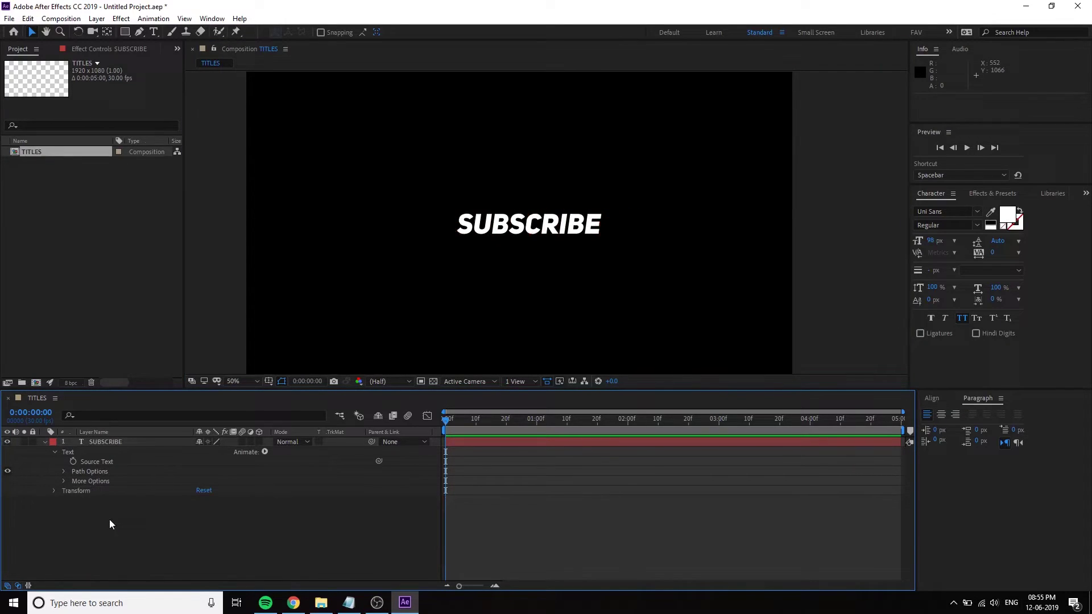
{"action": "left_click", "coordinate": [56, 452]}
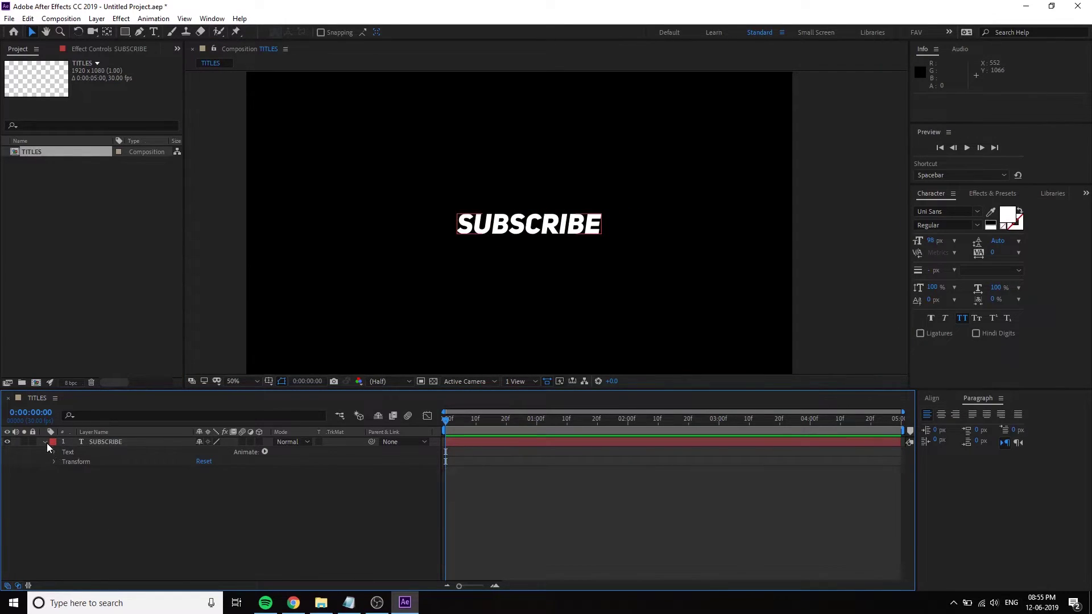
{"action": "left_click", "coordinate": [98, 443]}
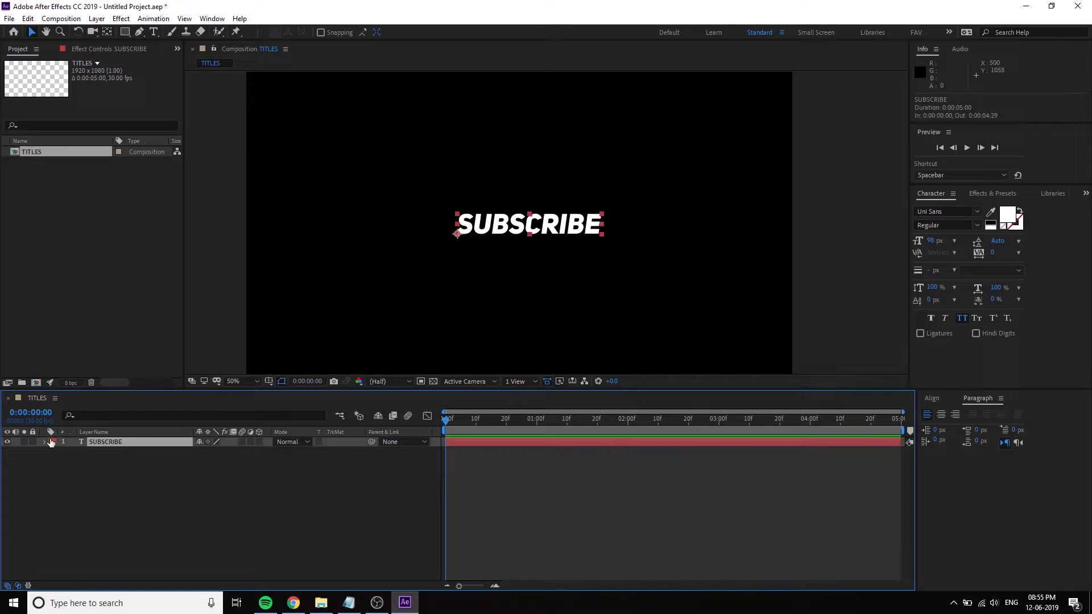
{"action": "left_click", "coordinate": [45, 443]}
{"action": "left_click", "coordinate": [110, 453]}
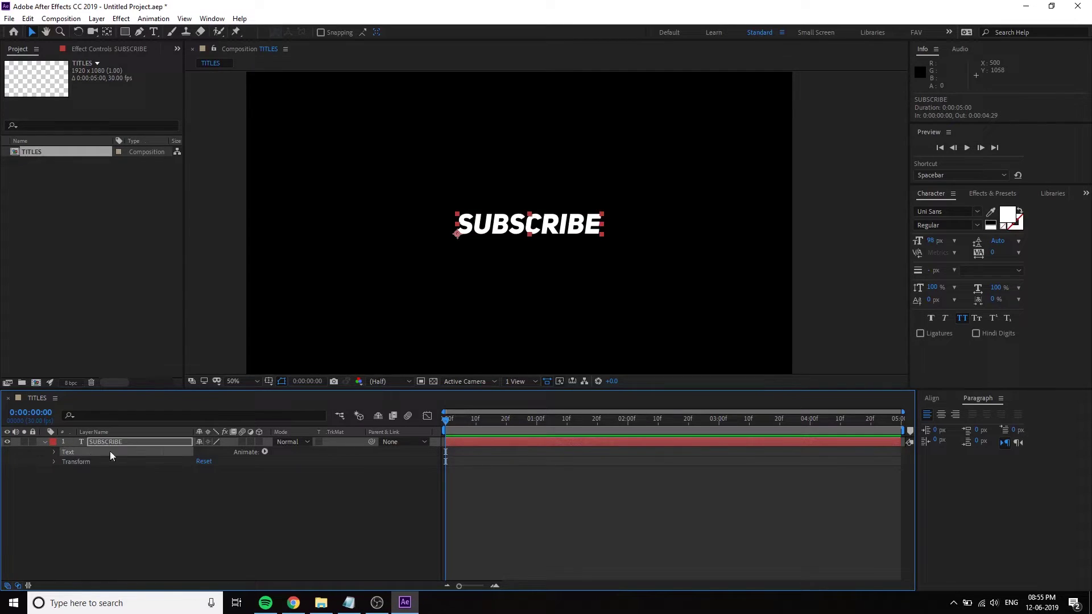
Add Scale, Opacity and Tracking properties to a new text animator
{"action": "left_click", "coordinate": [265, 452]}
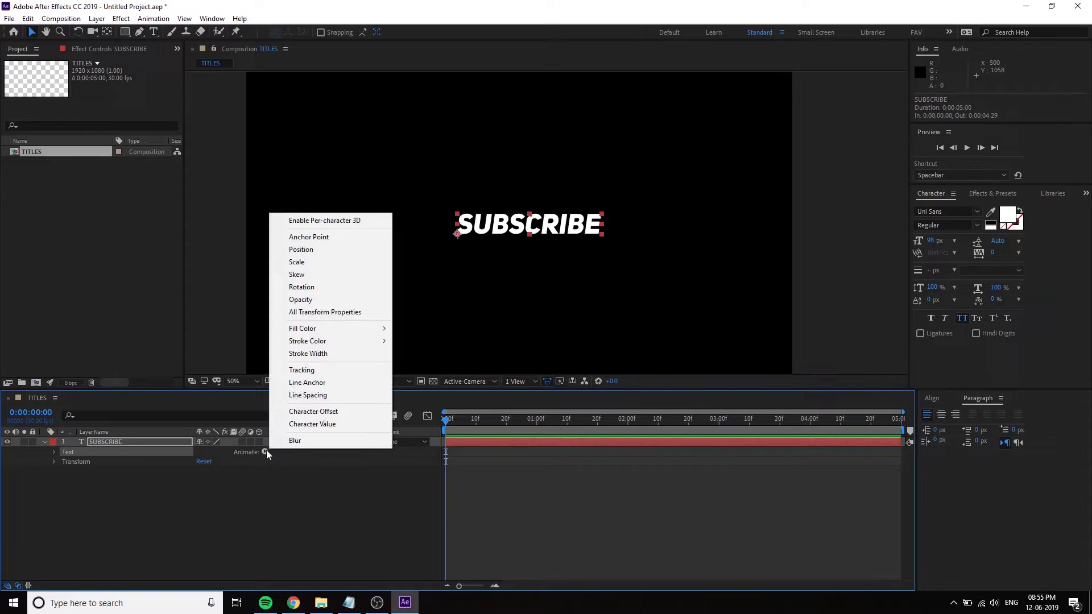
{"action": "left_click", "coordinate": [329, 263]}
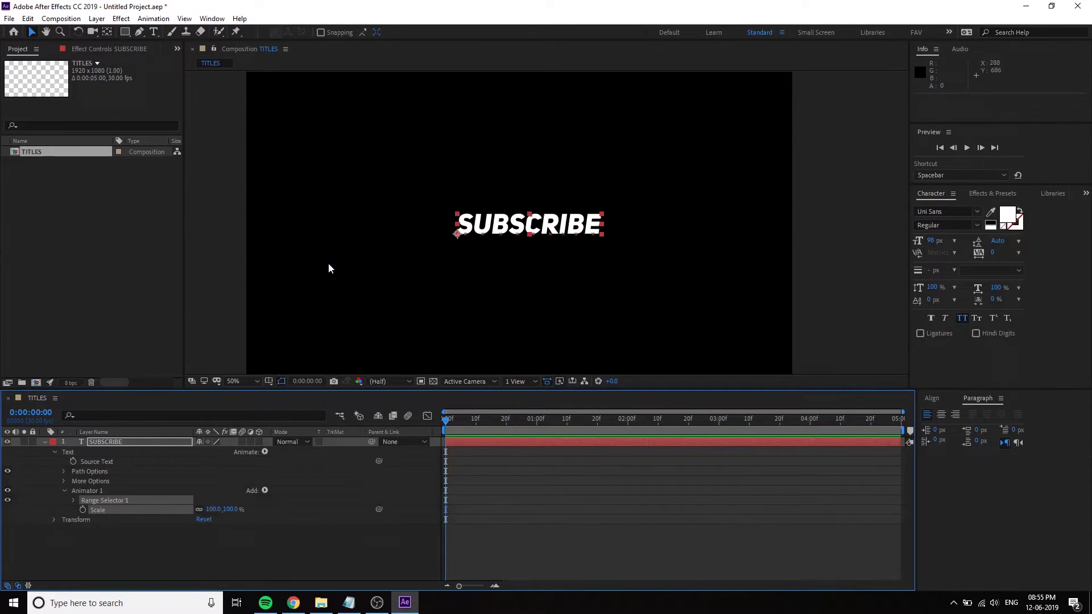
{"action": "left_click", "coordinate": [266, 452]}
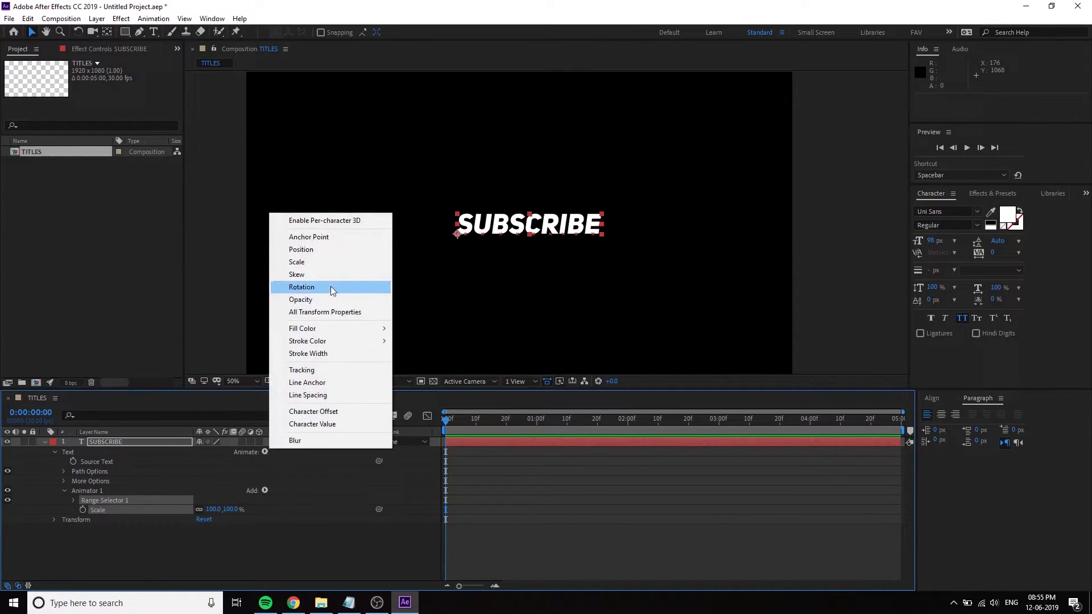
{"action": "left_click", "coordinate": [317, 300]}
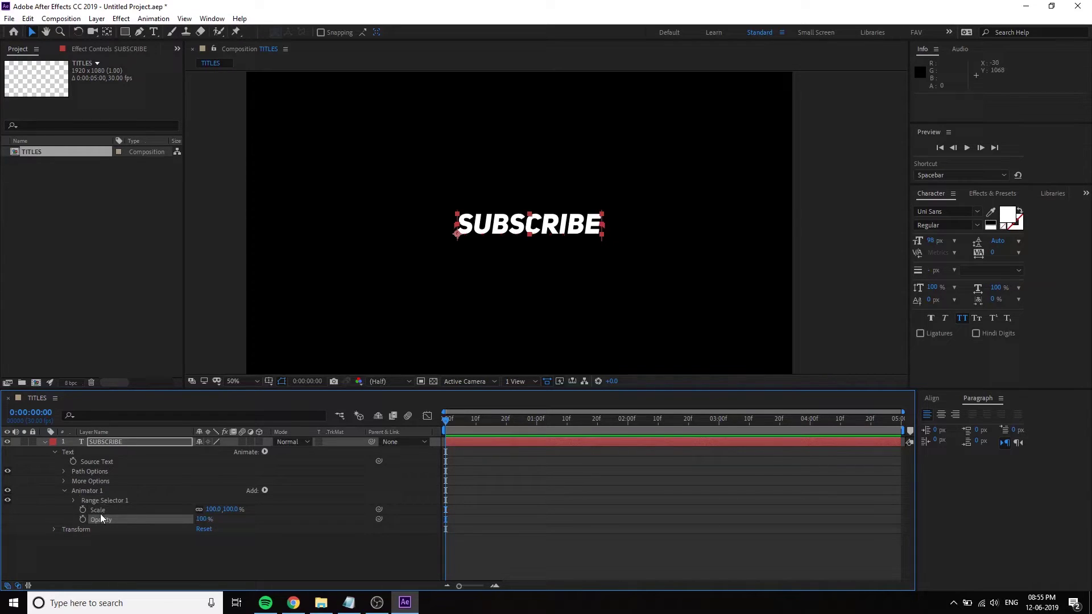
{"action": "left_click", "coordinate": [264, 453]}
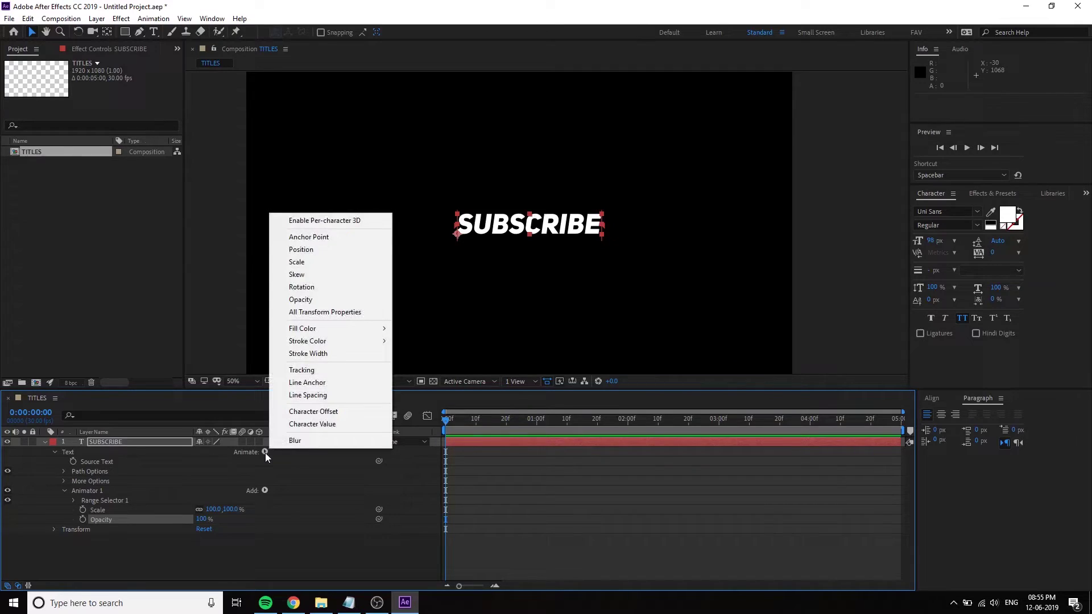
{"action": "left_click", "coordinate": [307, 370]}
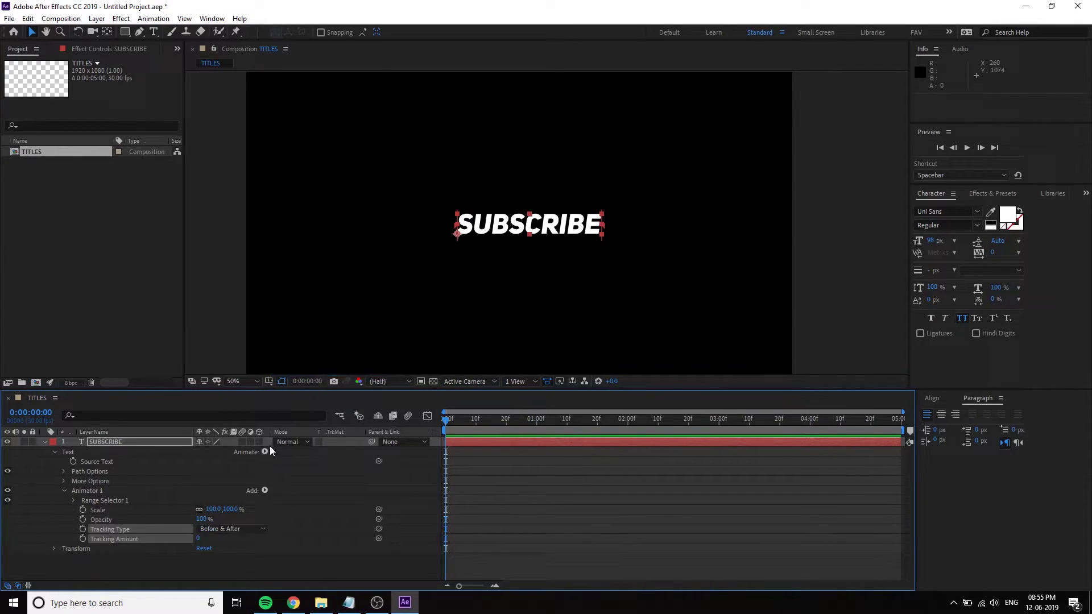
Add Character Offset to the animator, then undo the added character properties
{"action": "left_click", "coordinate": [264, 453]}
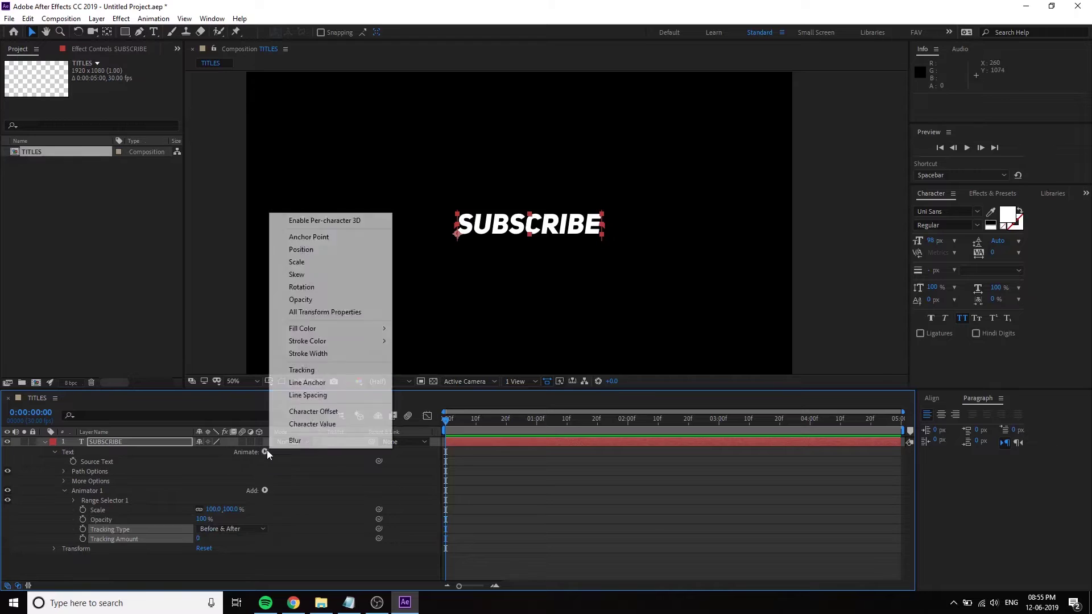
{"action": "left_click", "coordinate": [338, 413]}
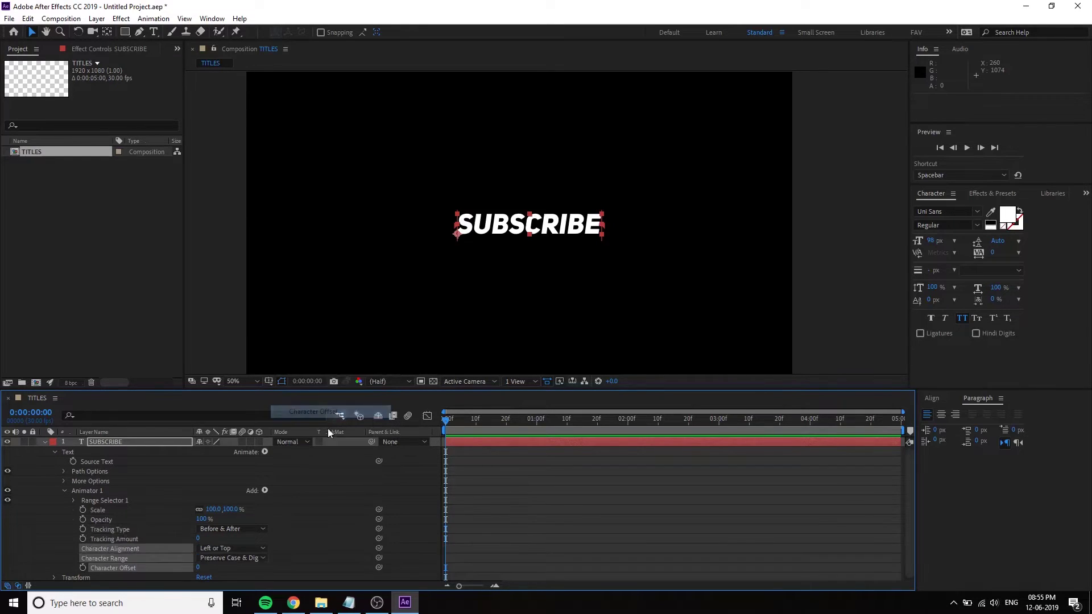
{"action": "left_click", "coordinate": [289, 499]}
{"action": "key", "text": "ctrl+z"}
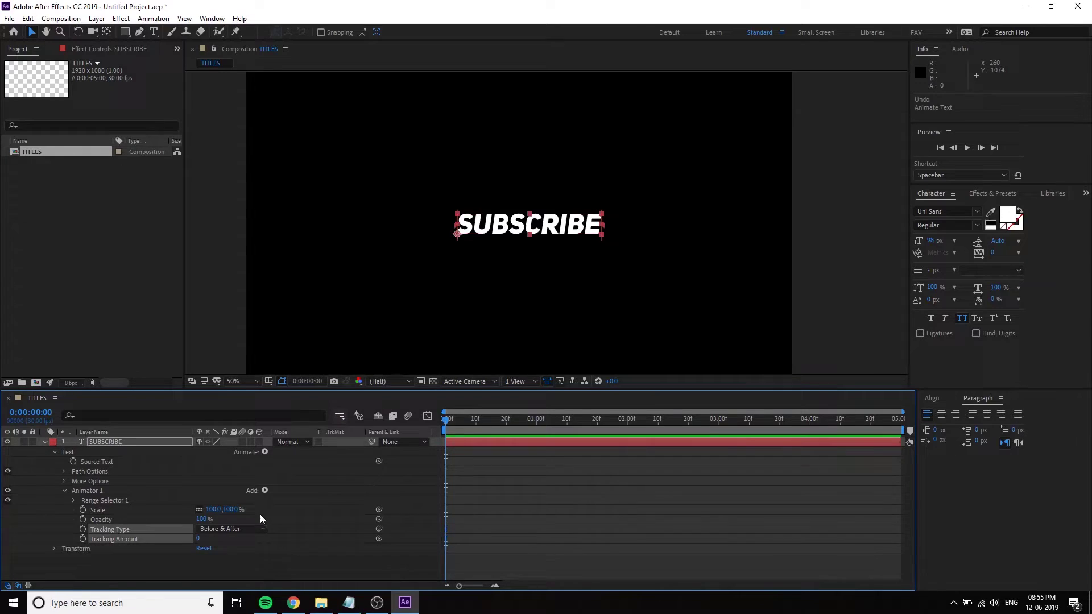
{"action": "left_click", "coordinate": [117, 555]}
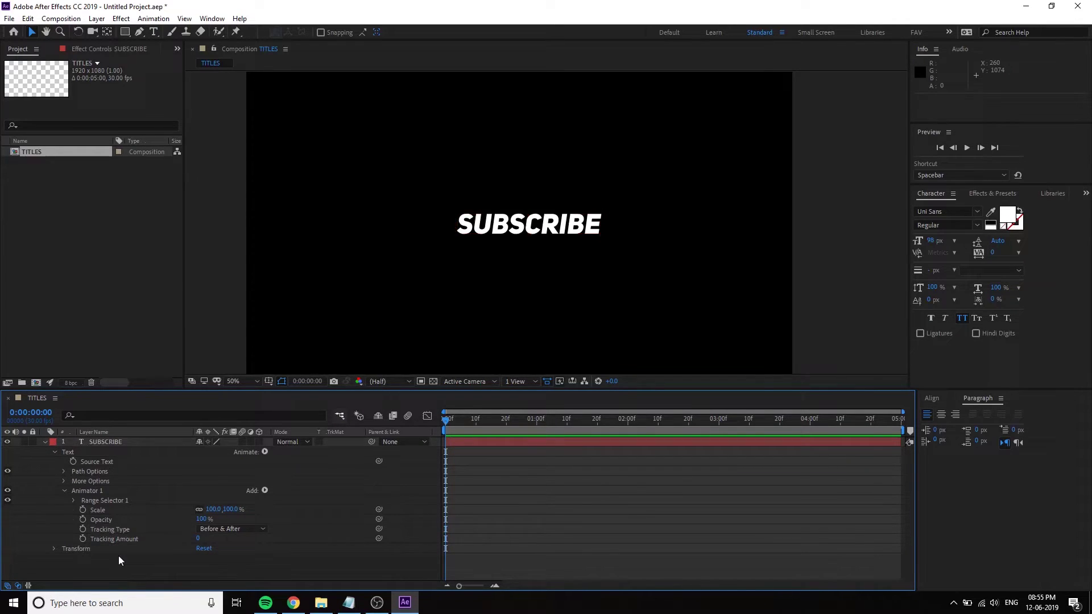
Add Character Offset again and delete the unwanted second animator it created
{"action": "left_click", "coordinate": [265, 452]}
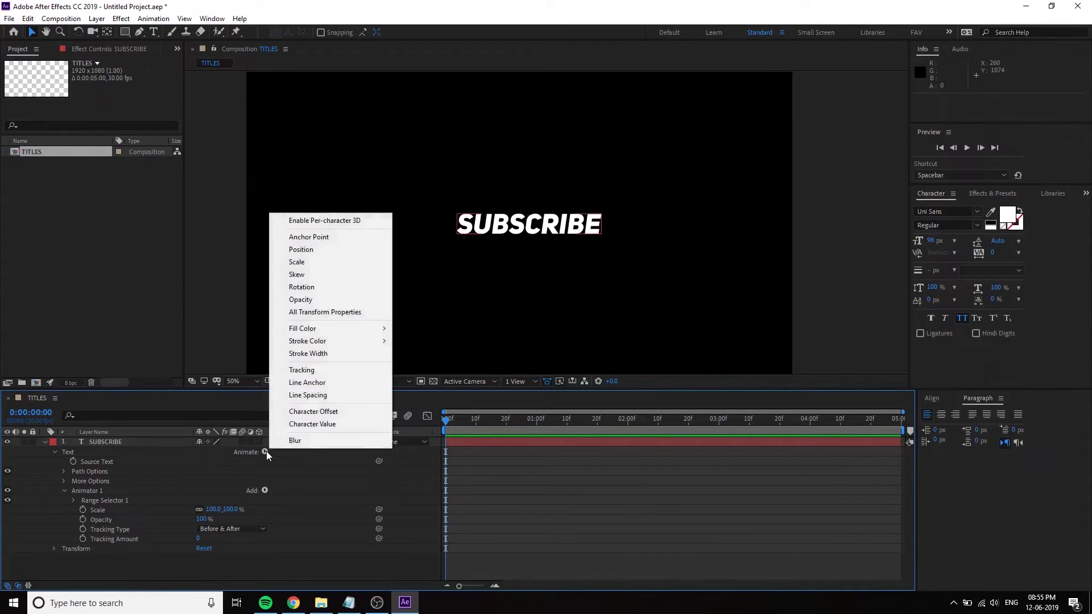
{"action": "left_click", "coordinate": [334, 414]}
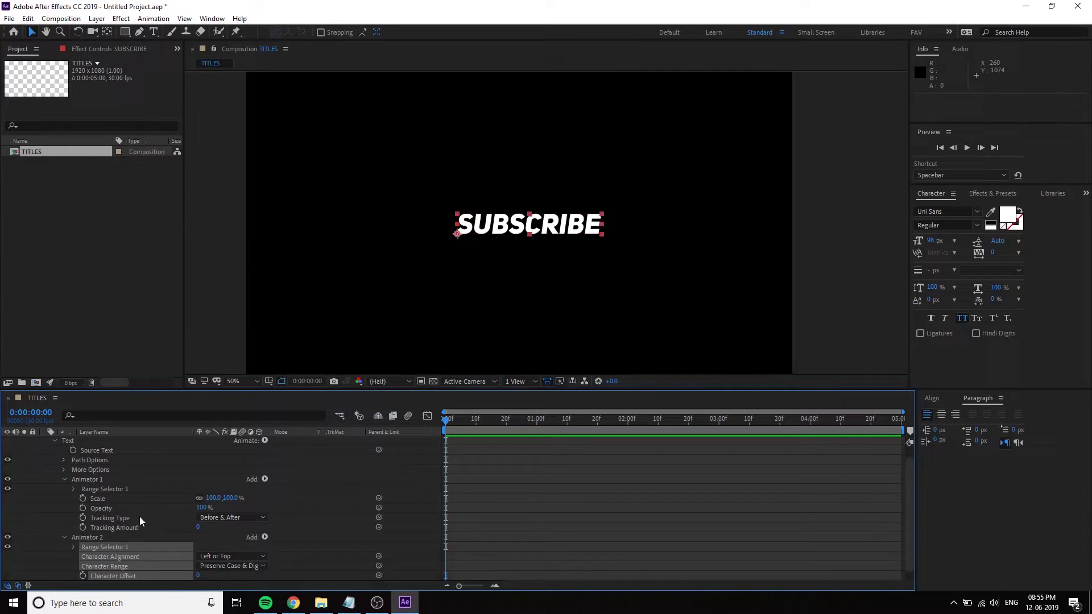
{"action": "left_click", "coordinate": [85, 538]}
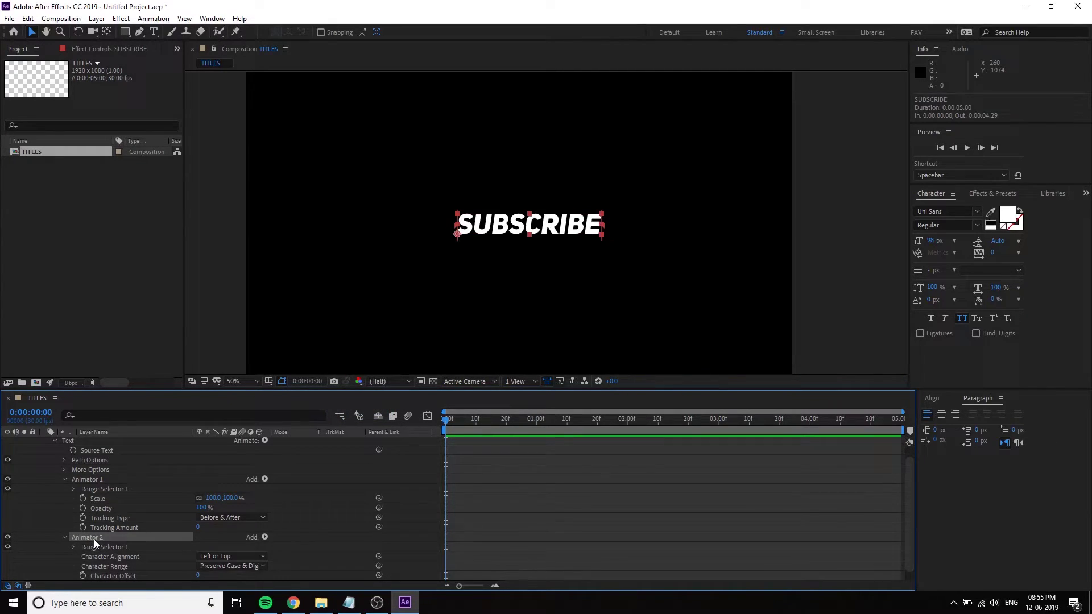
{"action": "left_click", "coordinate": [99, 483]}
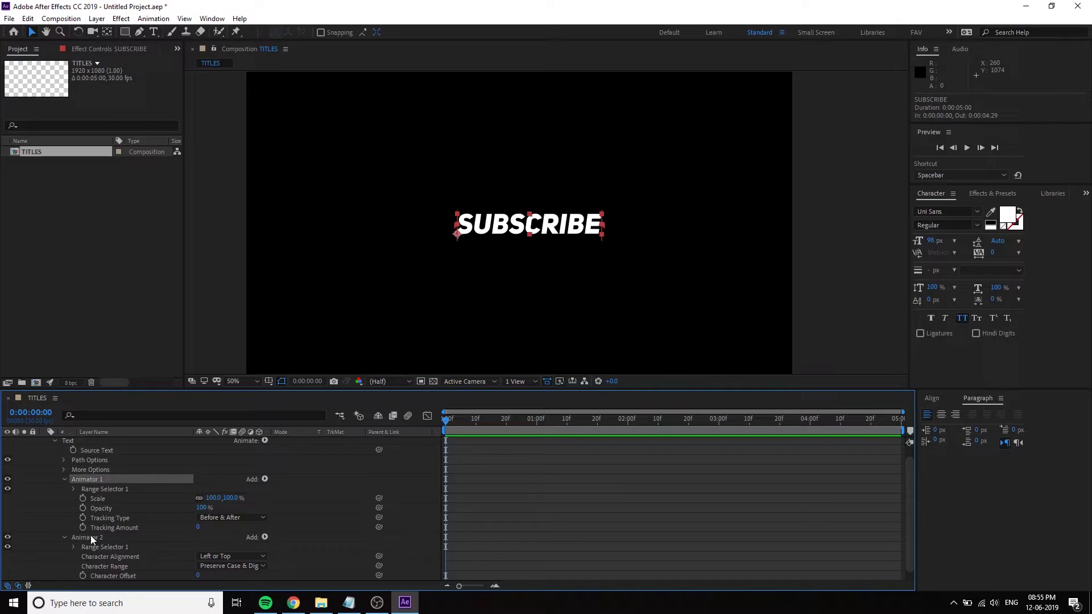
{"action": "left_click", "coordinate": [92, 539]}
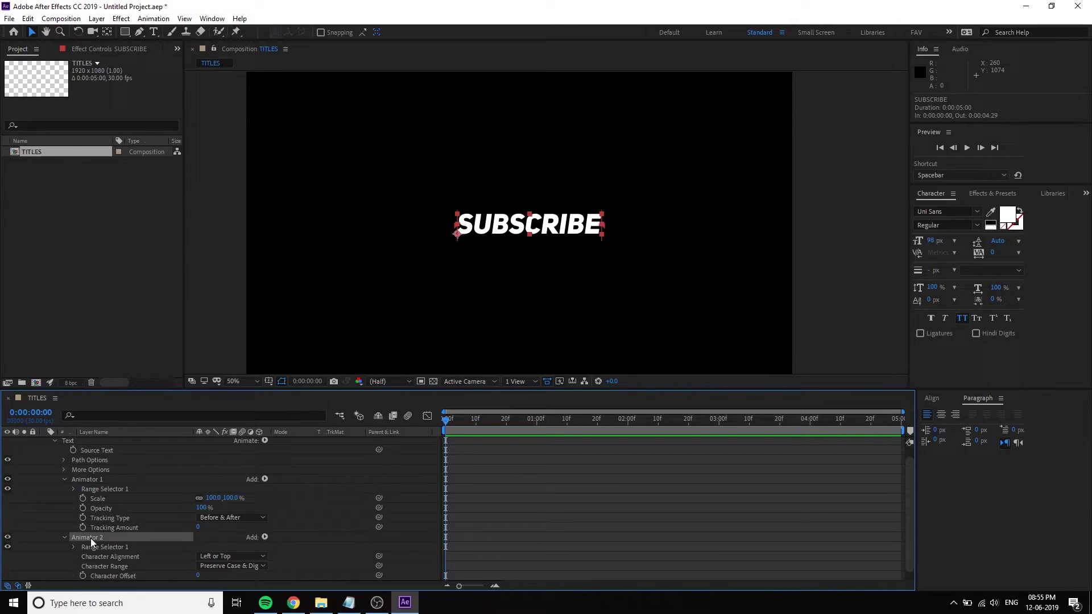
{"action": "key", "text": "Delete"}
Add Character Offset under Animator 1 and reopen its property list
{"action": "left_click", "coordinate": [110, 494]}
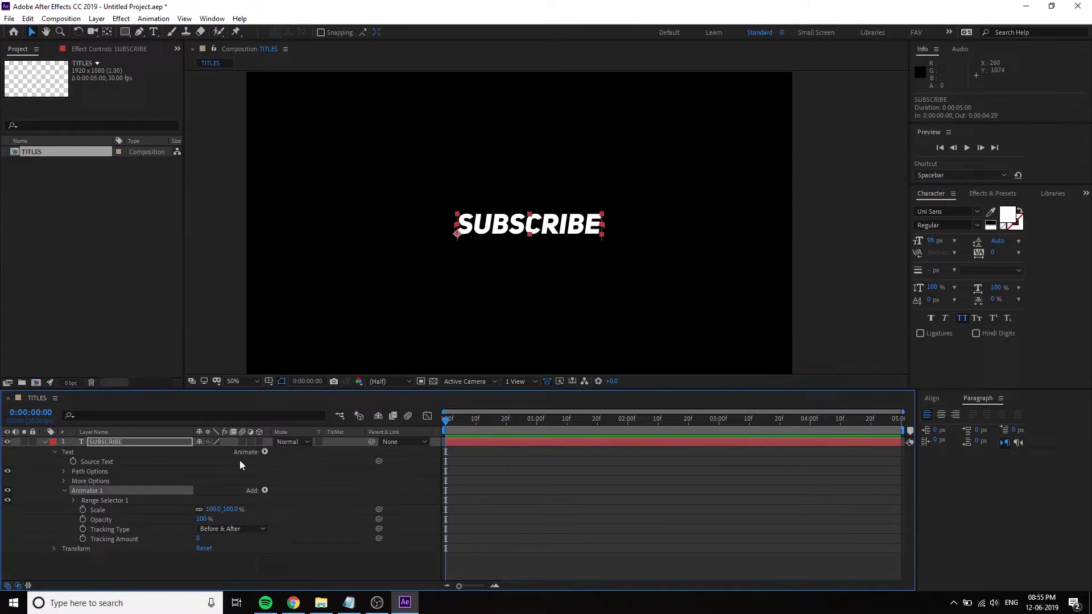
{"action": "left_click", "coordinate": [265, 452]}
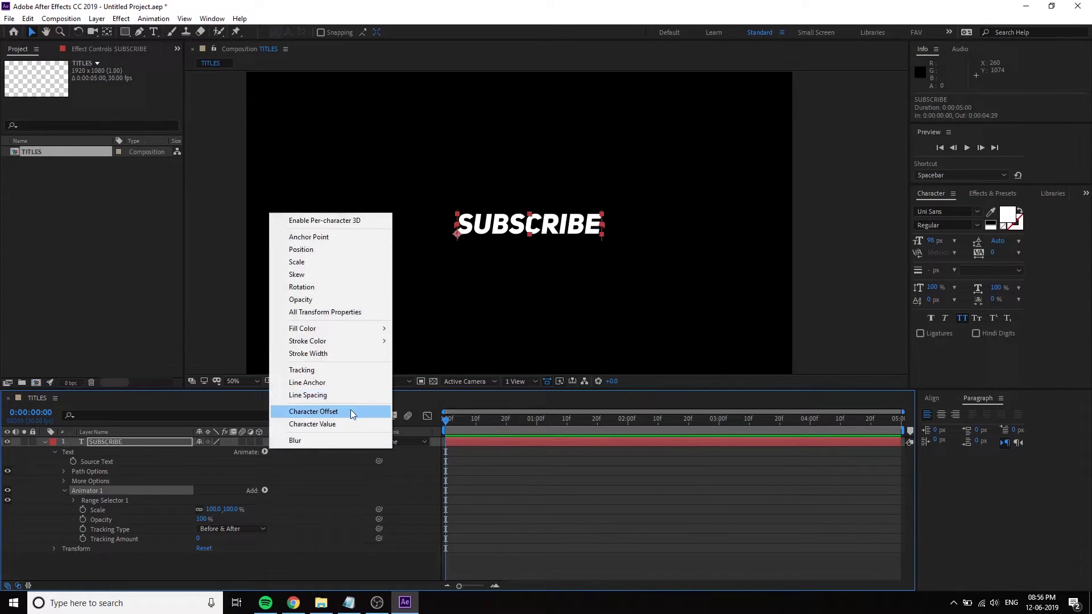
{"action": "left_click", "coordinate": [351, 415]}
{"action": "left_click", "coordinate": [96, 493]}
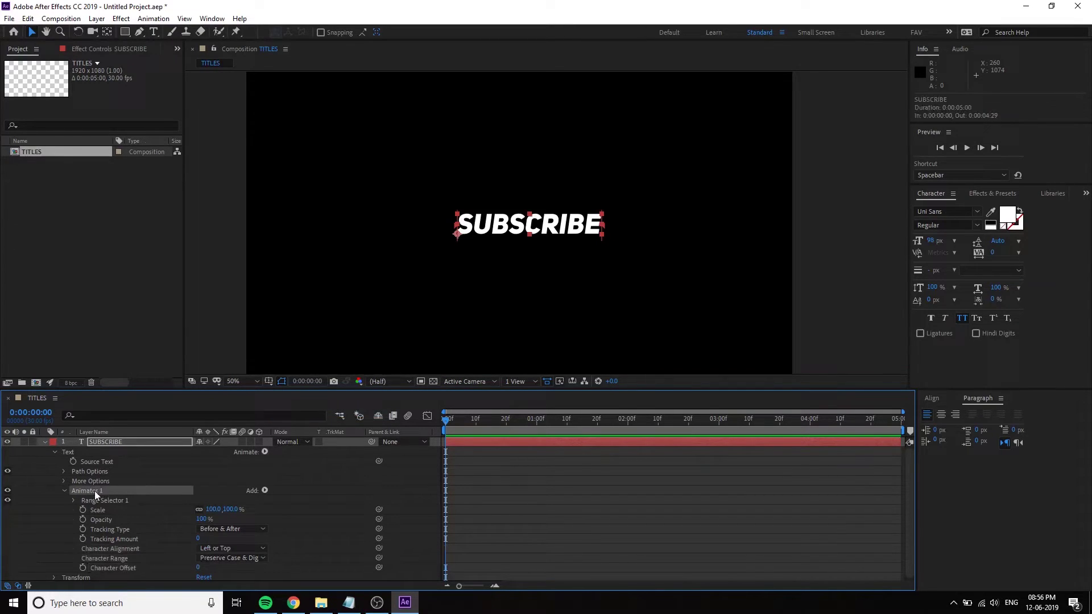
{"action": "left_click", "coordinate": [64, 491]}
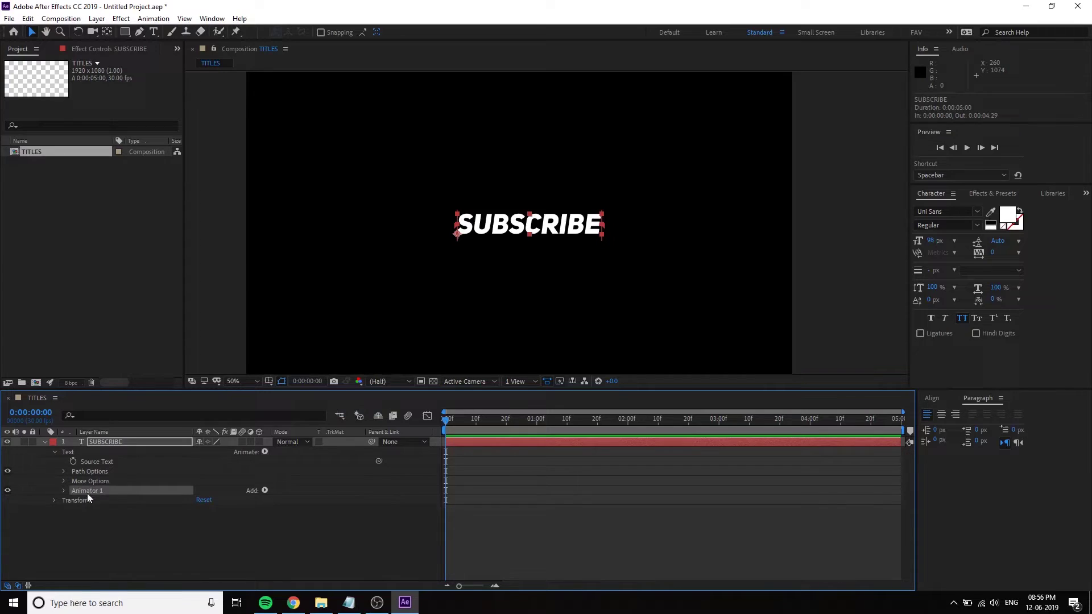
{"action": "left_click", "coordinate": [64, 492]}
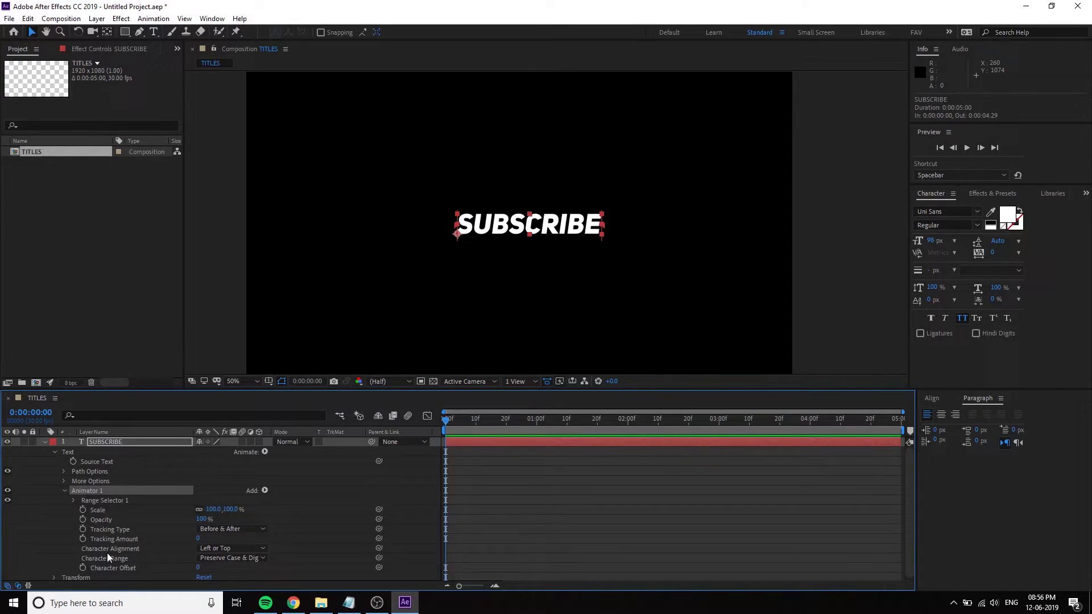
Remove the Character Alignment and Character Range properties from Animator 1
{"action": "left_click", "coordinate": [108, 511]}
{"action": "left_click", "coordinate": [113, 531]}
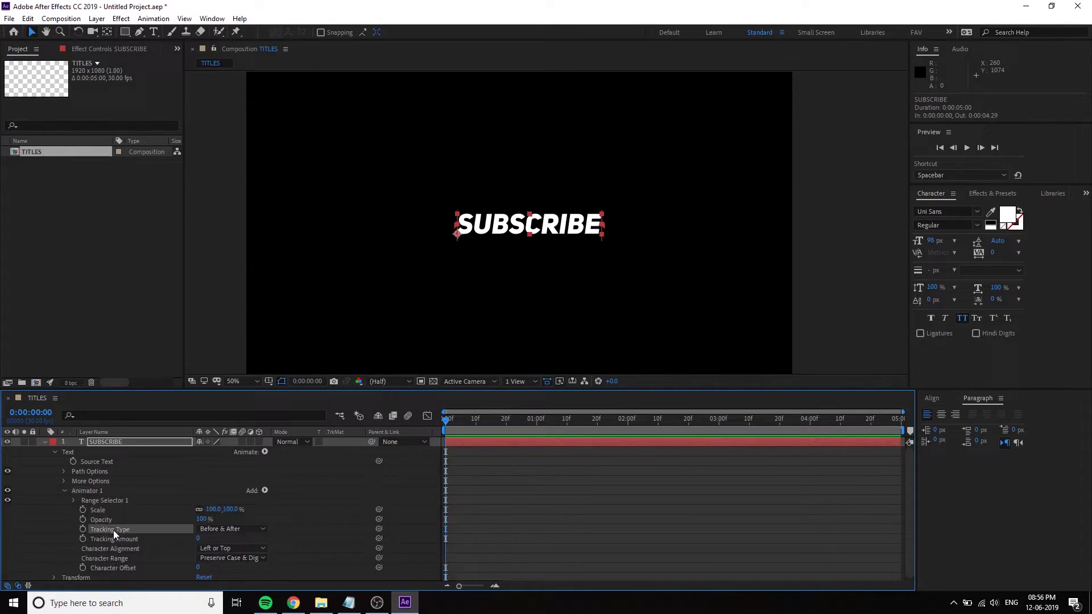
{"action": "left_click", "coordinate": [109, 570]}
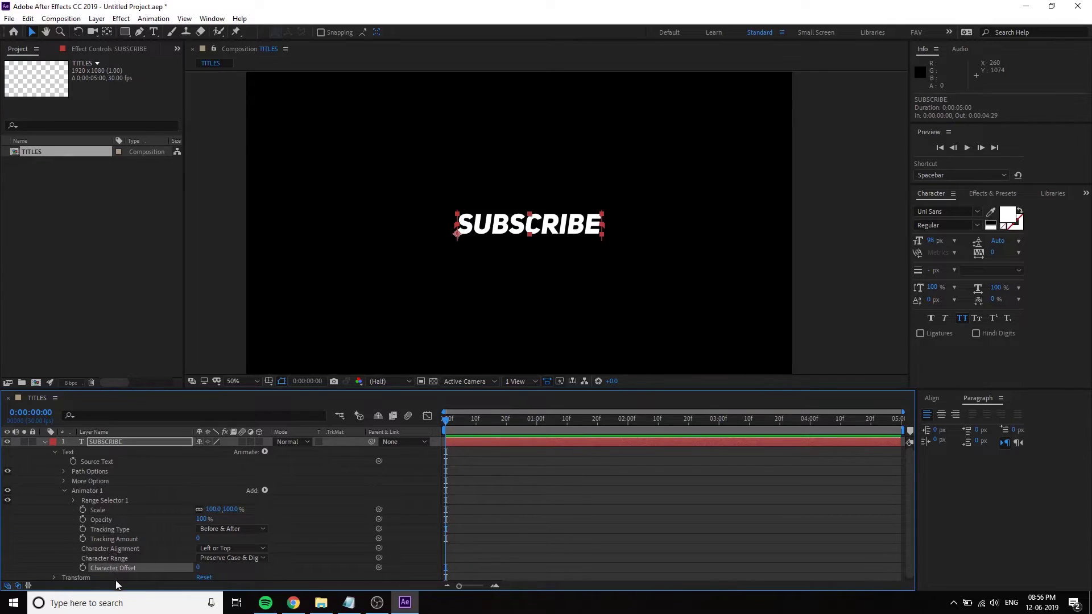
{"action": "left_click", "coordinate": [122, 550]}
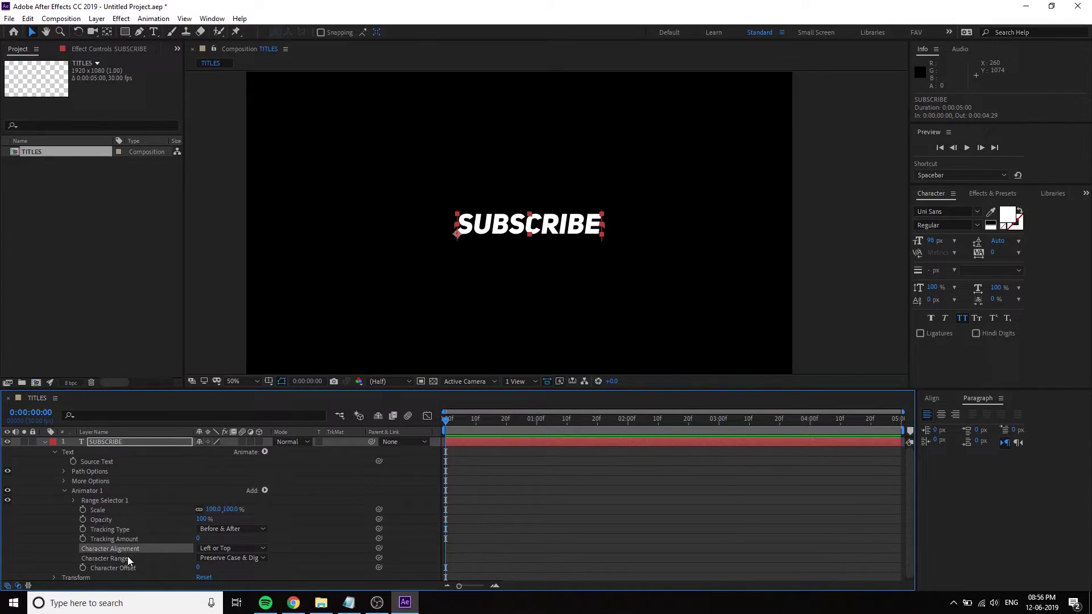
{"action": "key", "text": "Delete"}
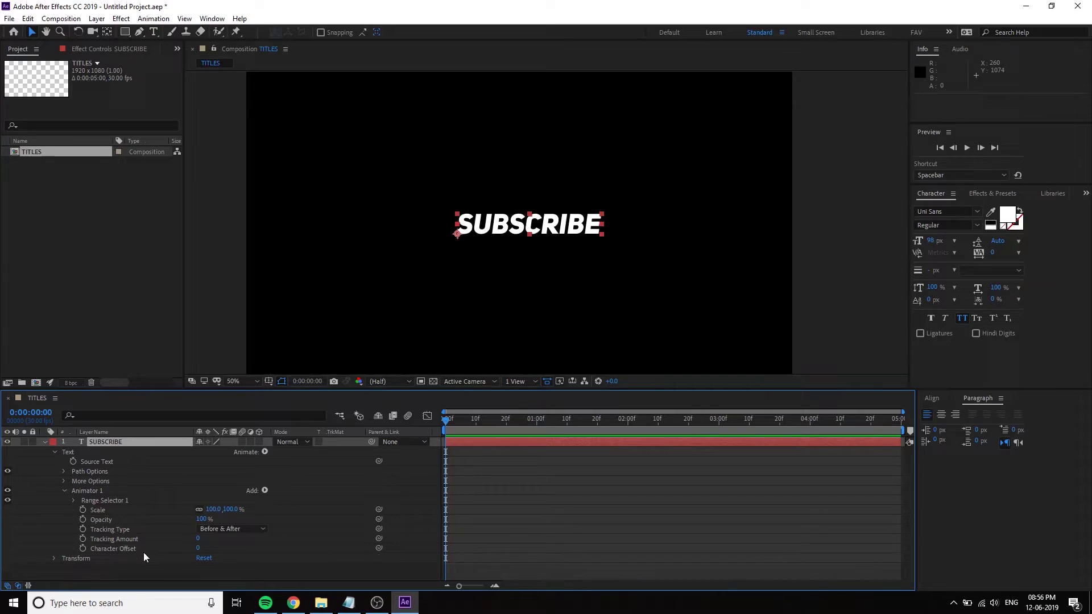
Check the remaining Scale, Tracking Amount and Character Offset properties
{"action": "left_click", "coordinate": [119, 512]}
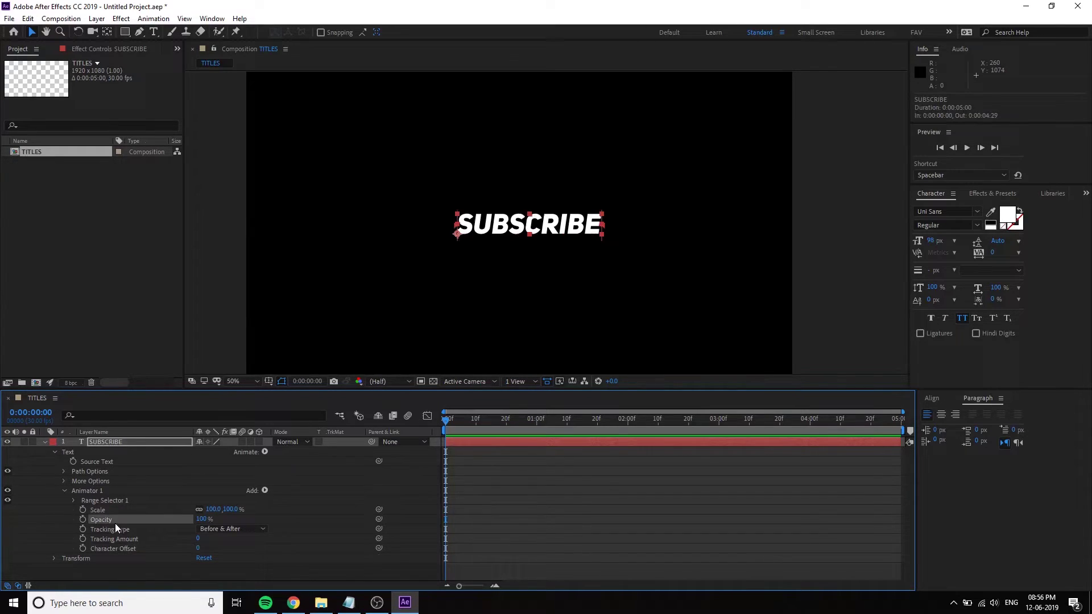
{"action": "left_click", "coordinate": [128, 529]}
{"action": "left_click", "coordinate": [133, 540]}
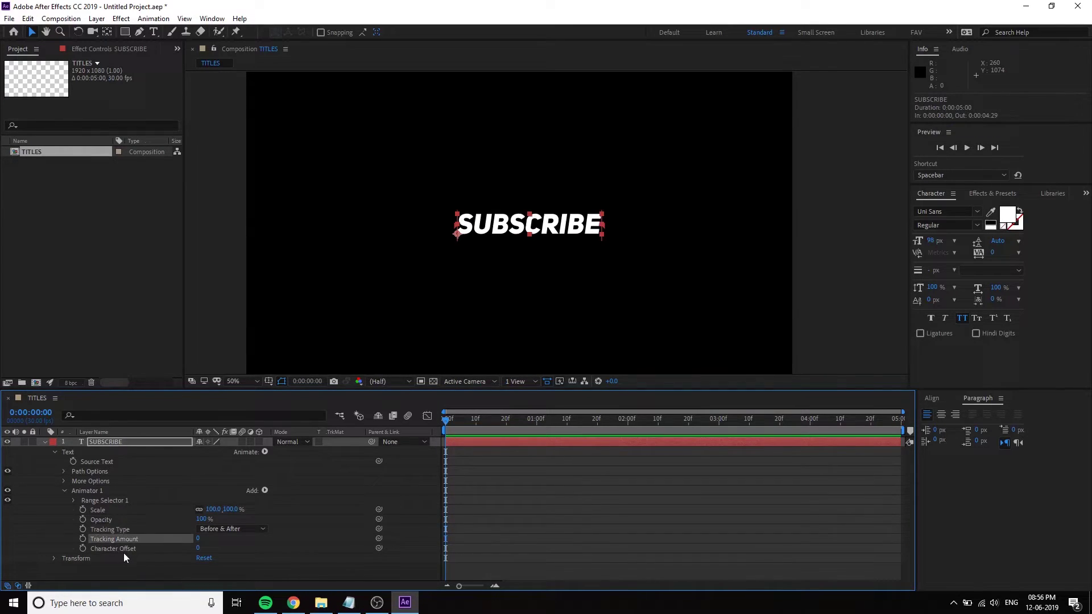
{"action": "left_click", "coordinate": [116, 551]}
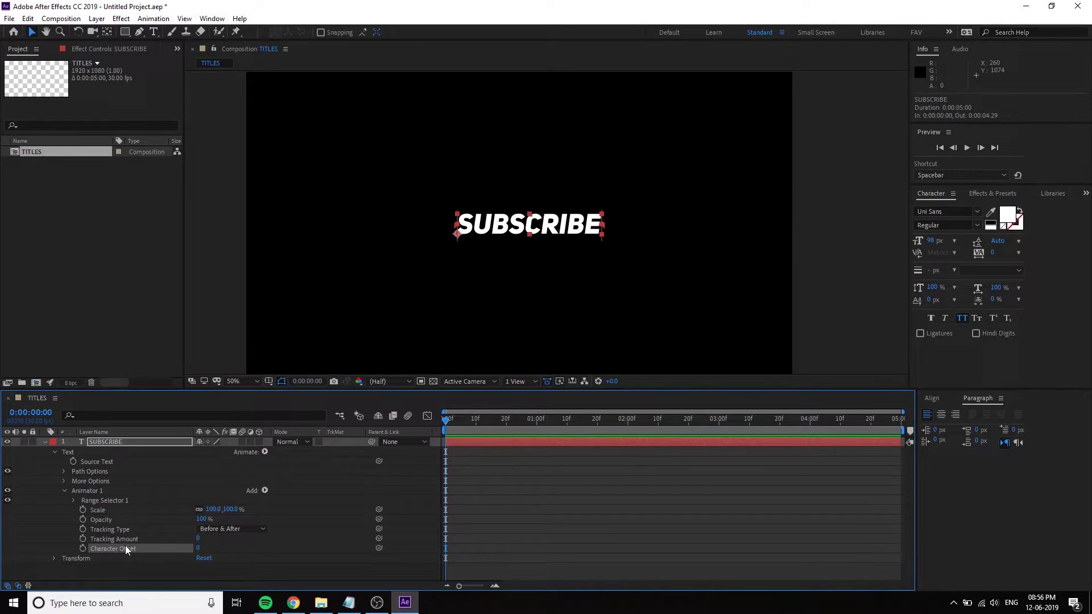
Preview the title animation and return the playhead to the first frame
{"action": "key", "text": "space"}
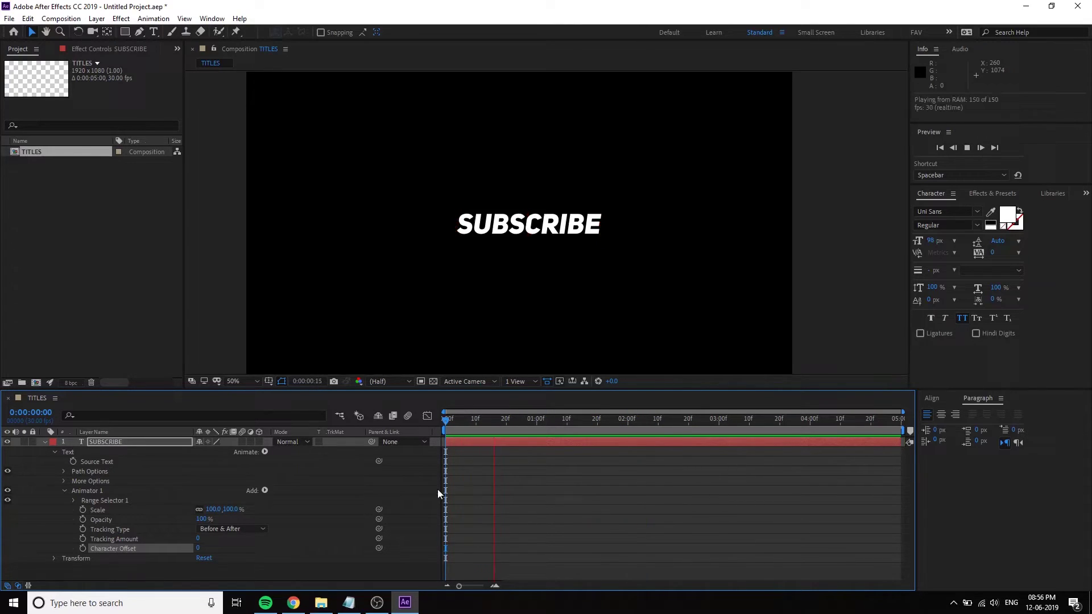
{"action": "key", "text": "space"}
{"action": "left_click", "coordinate": [469, 424]}
{"action": "left_click_drag", "start_coordinate": [469, 426], "coordinate": [428, 435]}
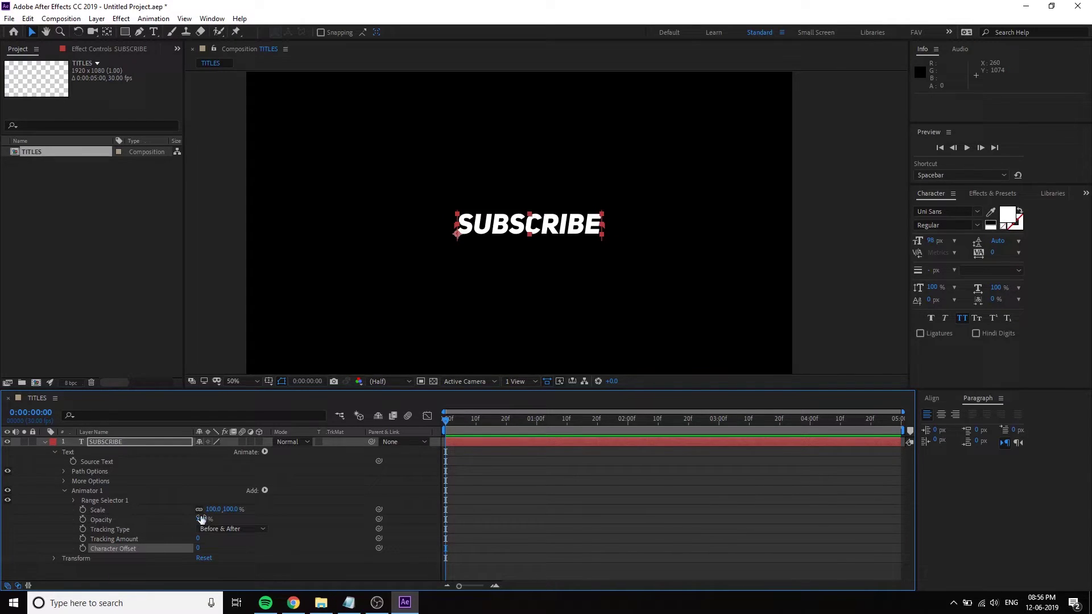
Set Animator 1 Tracking Amount to 20 and Opacity to 10%, re-entering 10% after a test drag
{"action": "left_click", "coordinate": [198, 540]}
{"action": "type", "text": "20"}
{"action": "key", "text": "Return"}
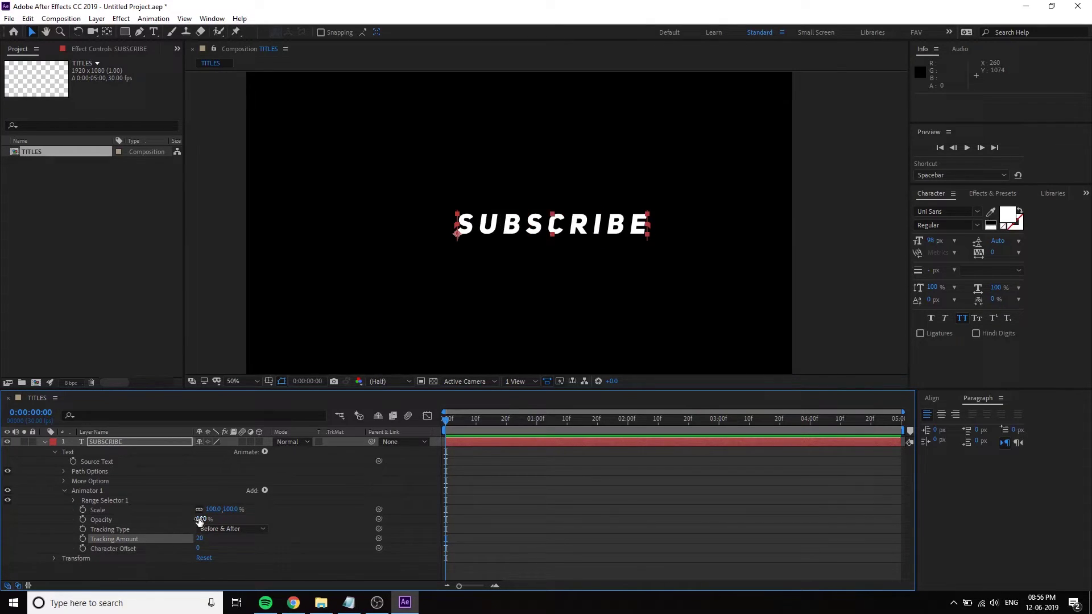
{"action": "left_click", "coordinate": [205, 519]}
{"action": "type", "text": "10"}
{"action": "key", "text": "Return"}
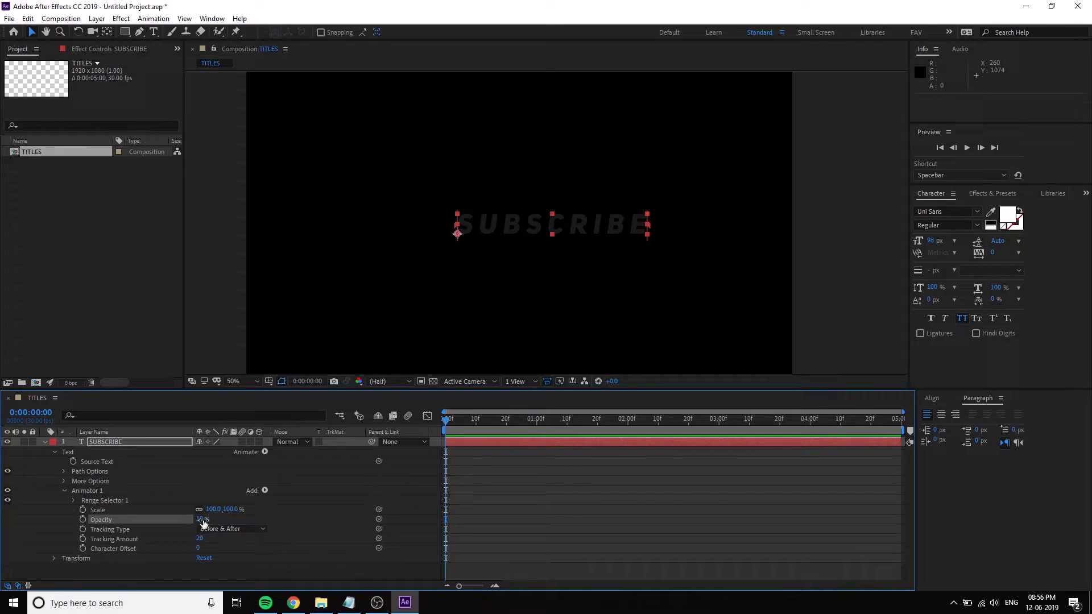
{"action": "left_click_drag", "start_coordinate": [204, 523], "coordinate": [64, 538]}
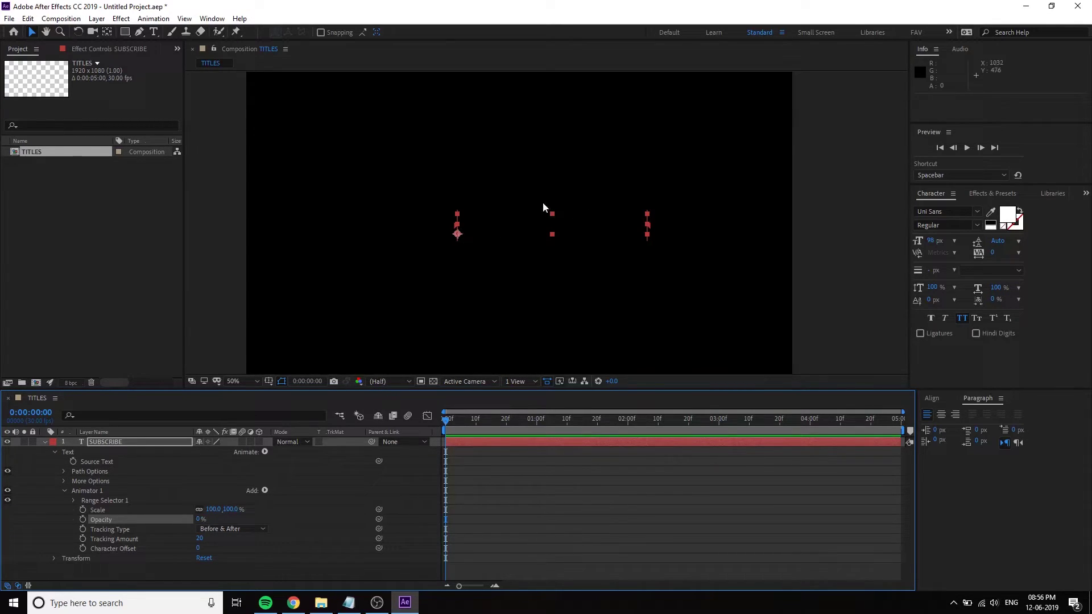
{"action": "left_click", "coordinate": [201, 521]}
{"action": "type", "text": "10"}
{"action": "key", "text": "Return"}
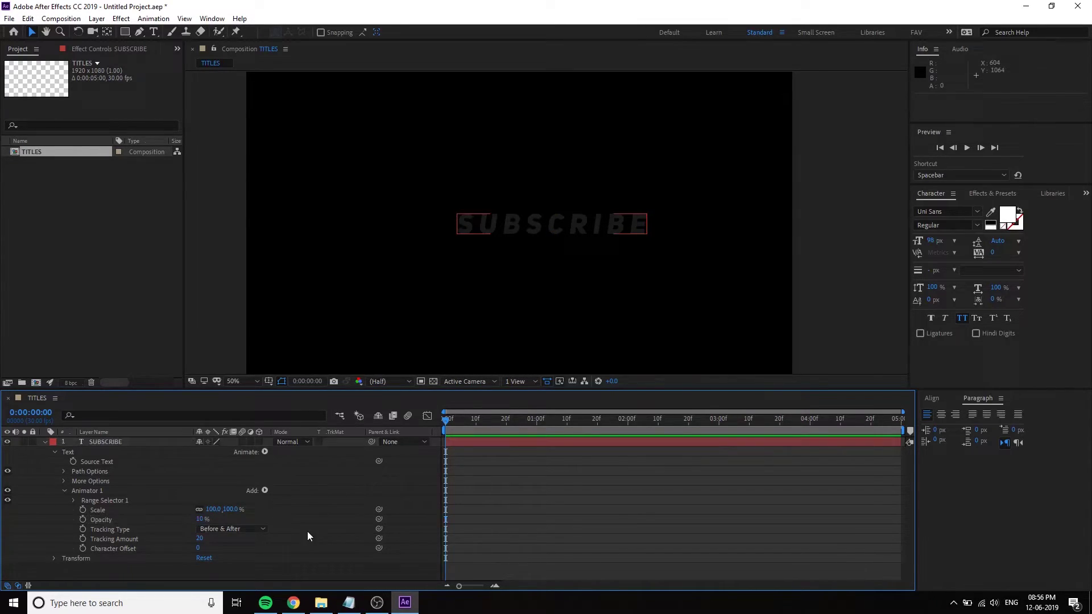
{"action": "left_click", "coordinate": [107, 509]}
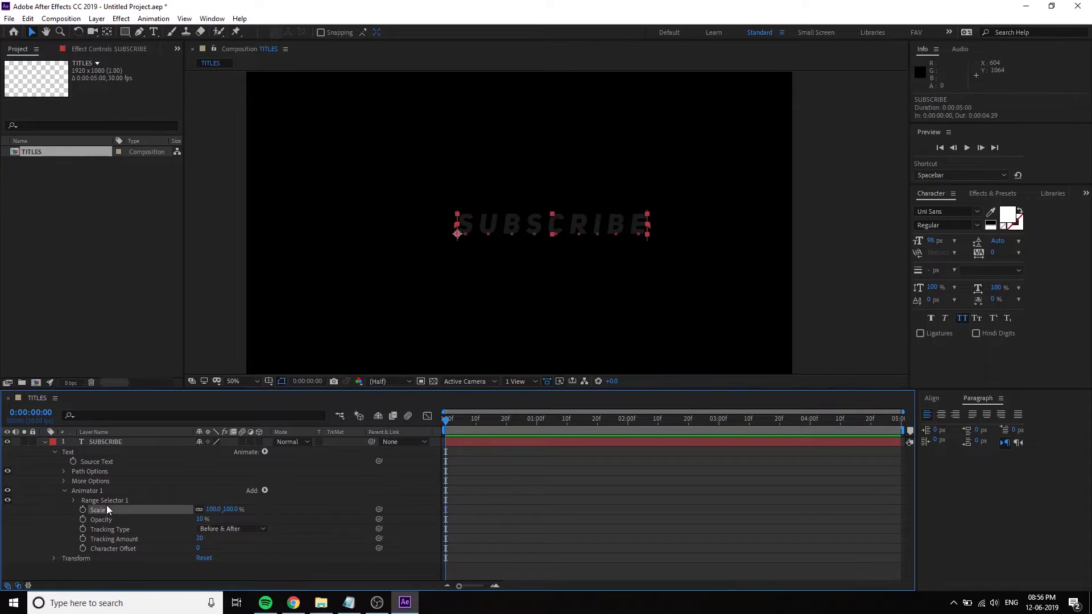
Open Range Selector 1, test lowering End, then set End back to 100%
{"action": "left_click", "coordinate": [73, 500]}
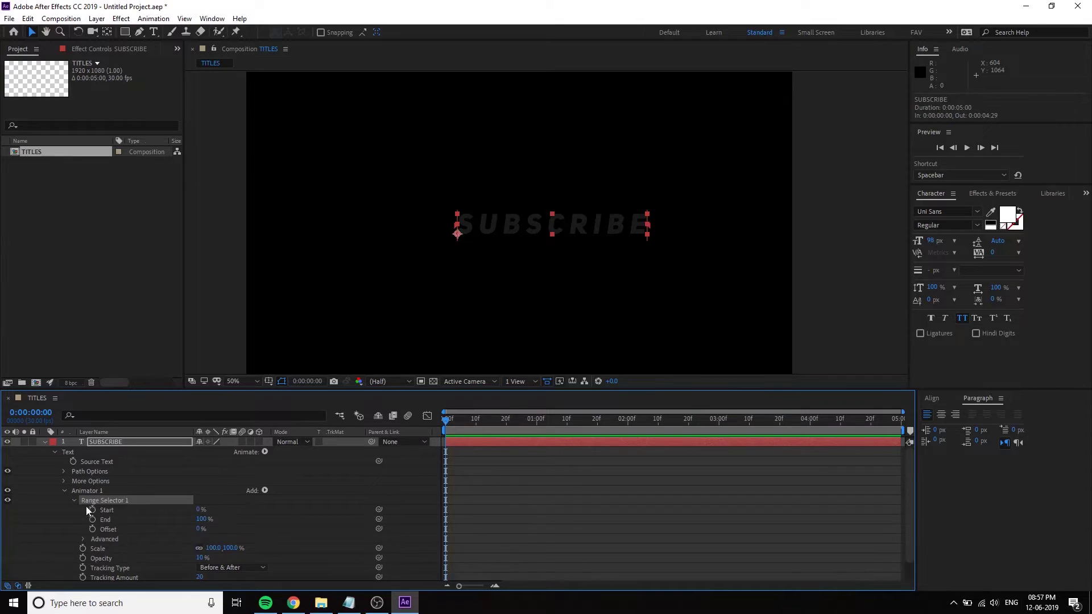
{"action": "left_click", "coordinate": [124, 516]}
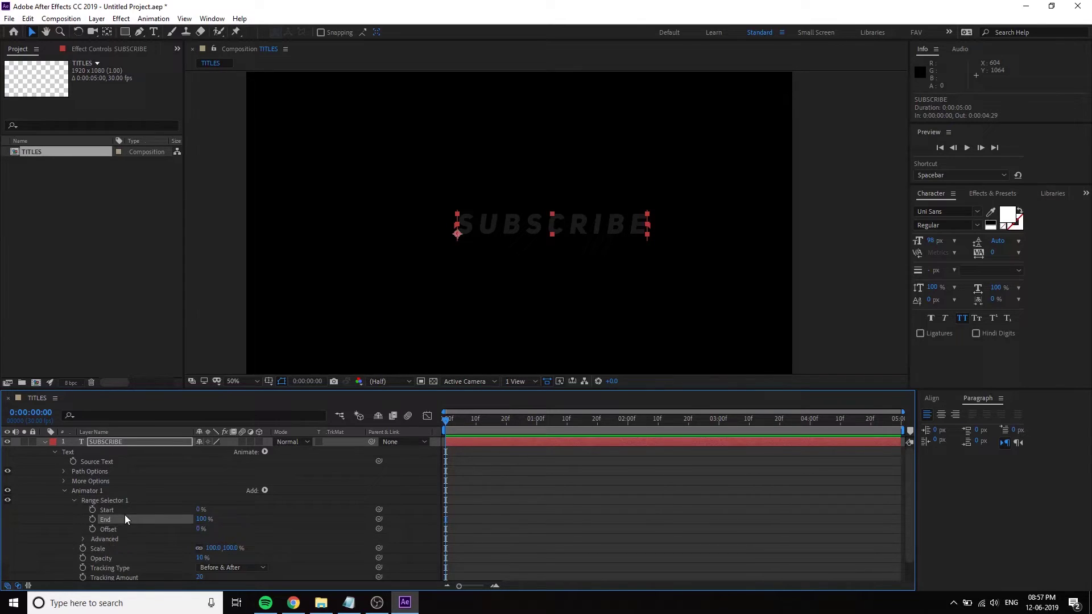
{"action": "scroll", "coordinate": [111, 522], "scroll_direction": "down", "scroll_amount": 1}
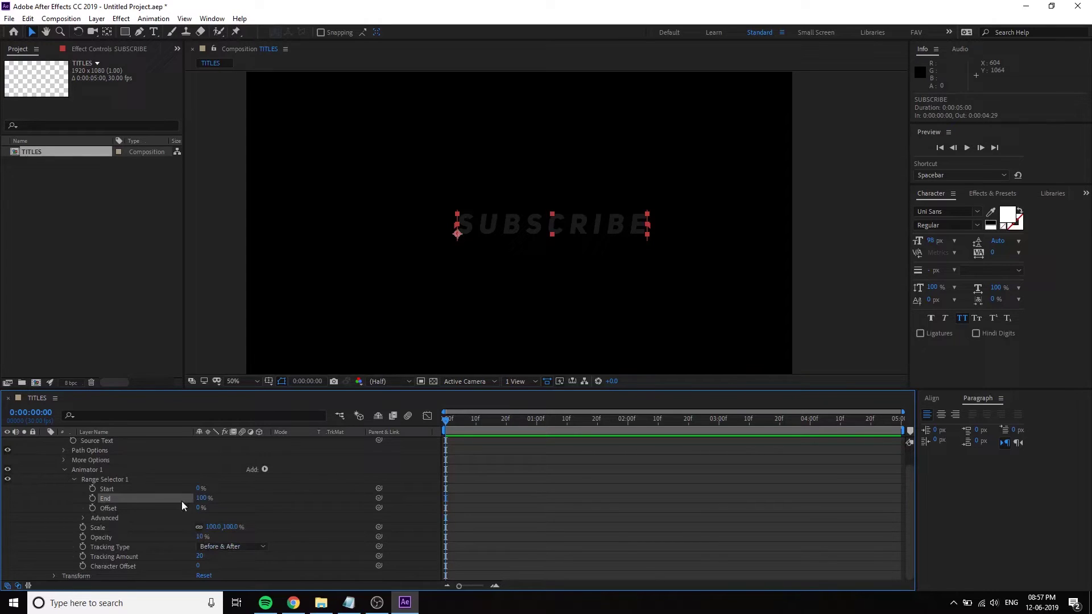
{"action": "mouse_move", "coordinate": [201, 500]}
{"action": "left_mouse_down"}
{"action": "mouse_move", "coordinate": [174, 504]}
{"action": "mouse_move", "coordinate": [223, 507]}
{"action": "left_mouse_up"}
{"action": "left_click", "coordinate": [202, 499]}
{"action": "left_click", "coordinate": [671, 530]}
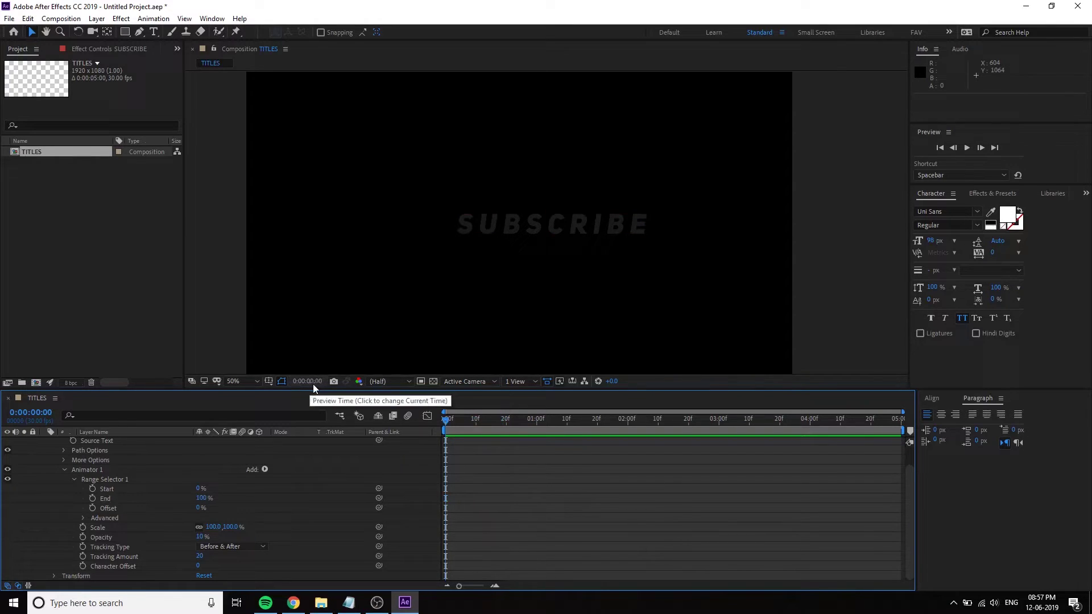
Scrub the playhead through the timeline and reselect the SUBSCRIBE layer
{"action": "left_click", "coordinate": [455, 419]}
{"action": "mouse_move", "coordinate": [459, 421]}
{"action": "left_mouse_down"}
{"action": "mouse_move", "coordinate": [534, 436]}
{"action": "mouse_move", "coordinate": [441, 444]}
{"action": "left_mouse_up"}
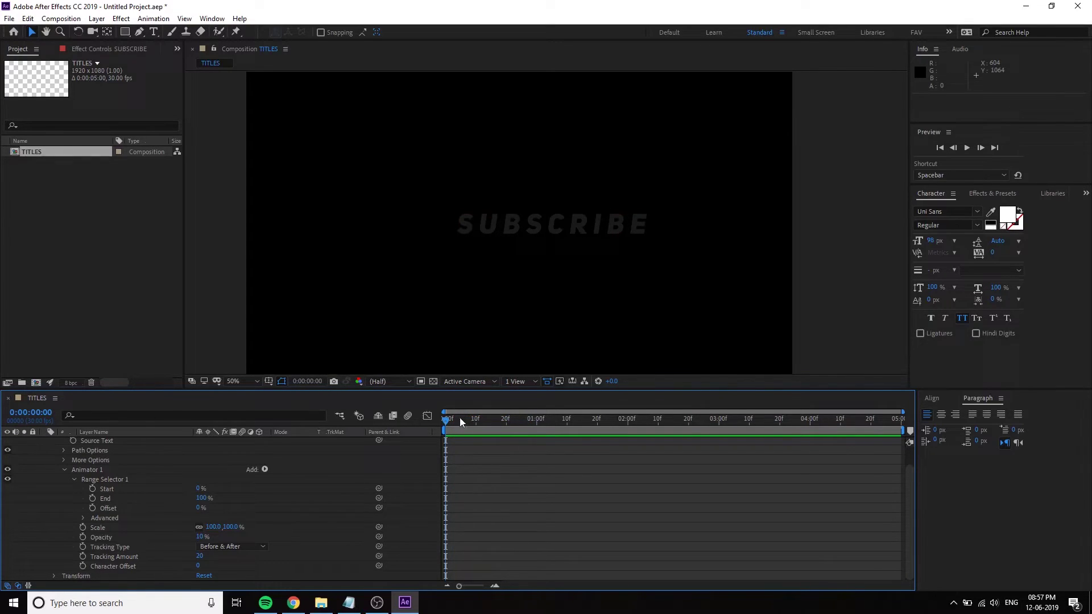
{"action": "mouse_move", "coordinate": [447, 420]}
{"action": "left_mouse_down"}
{"action": "mouse_move", "coordinate": [513, 427]}
{"action": "mouse_move", "coordinate": [444, 429]}
{"action": "left_mouse_up"}
{"action": "left_click", "coordinate": [156, 499]}
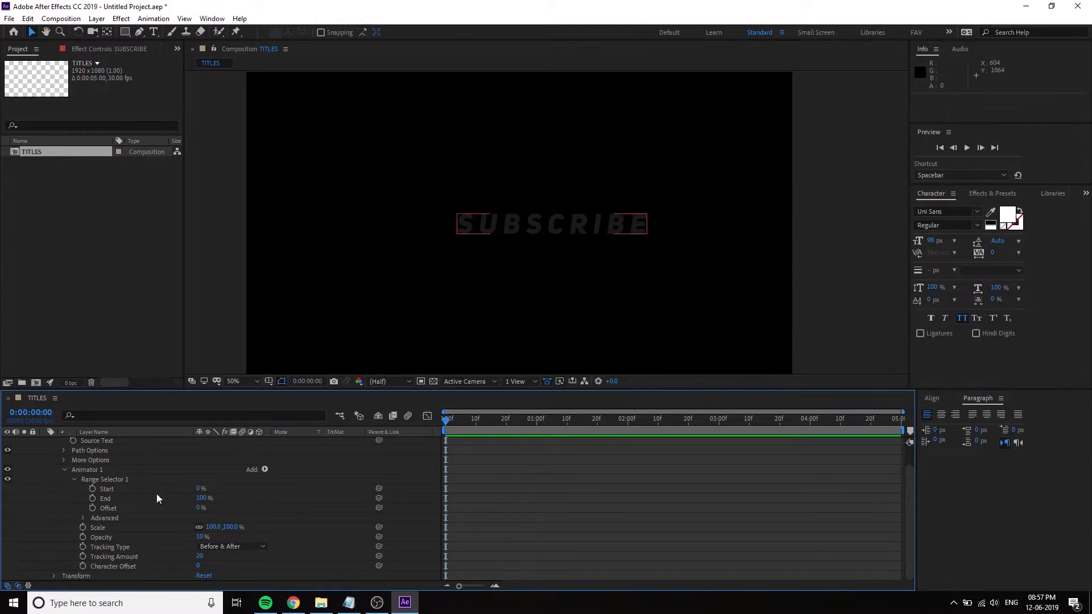
Keyframe the SUBSCRIBE Range Selector End at 98%, 100%, then 98% over the opening frames
{"action": "left_click", "coordinate": [93, 498]}
{"action": "left_click", "coordinate": [203, 499]}
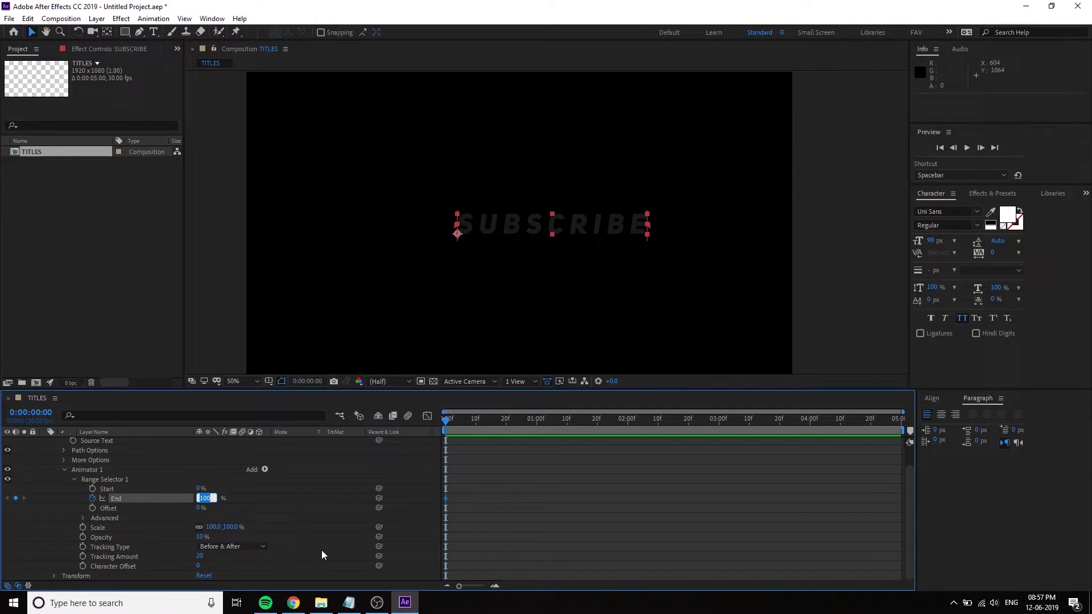
{"action": "type", "text": "98"}
{"action": "key", "text": "Return"}
{"action": "left_click", "coordinate": [319, 539]}
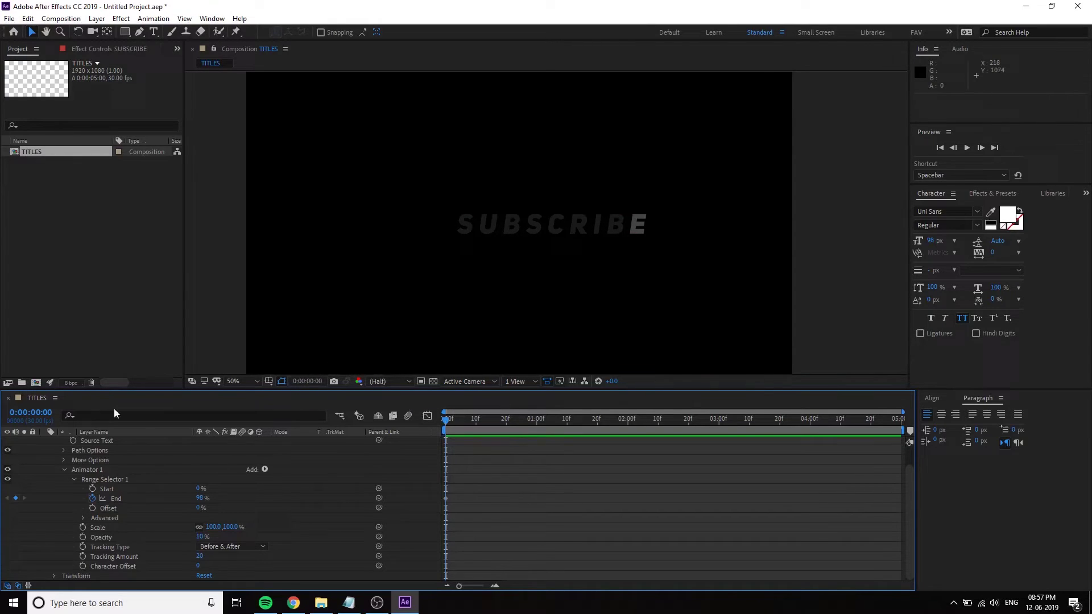
{"action": "left_click_drag", "start_coordinate": [446, 423], "coordinate": [443, 425]}
{"action": "key", "text": "Page_Down"}
{"action": "key", "text": "Page_Down"}
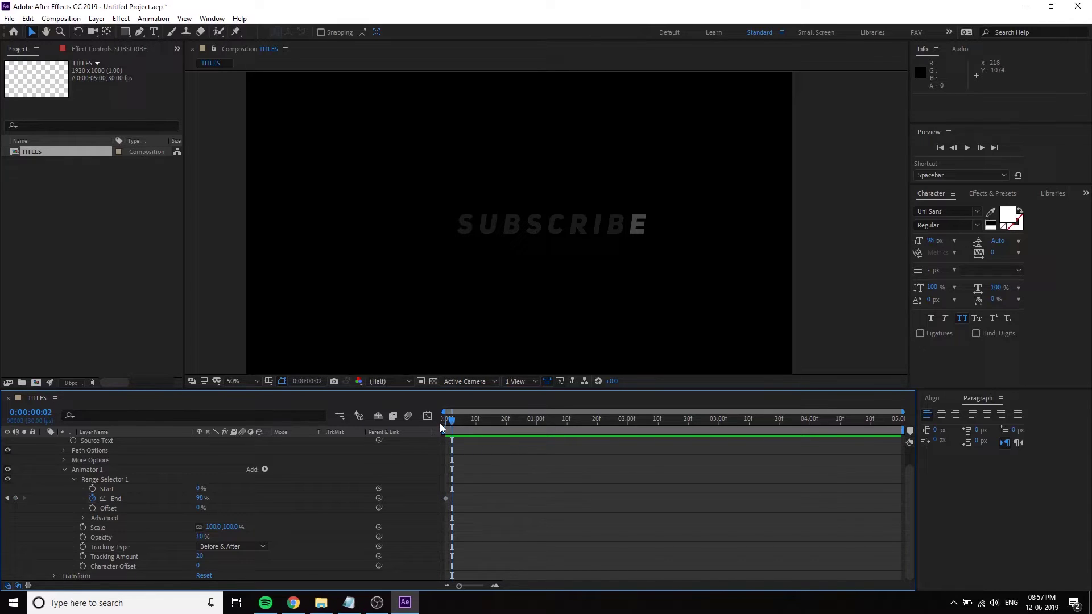
{"action": "key", "text": "Page_Down"}
{"action": "key", "text": "Page_Down"}
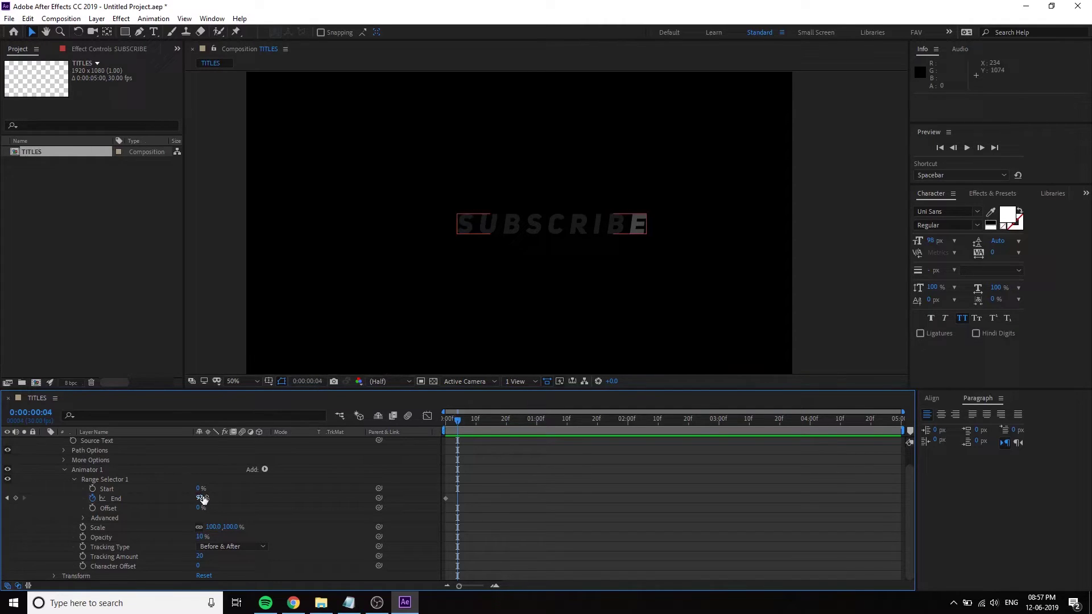
{"action": "left_click_drag", "start_coordinate": [202, 500], "coordinate": [327, 510]}
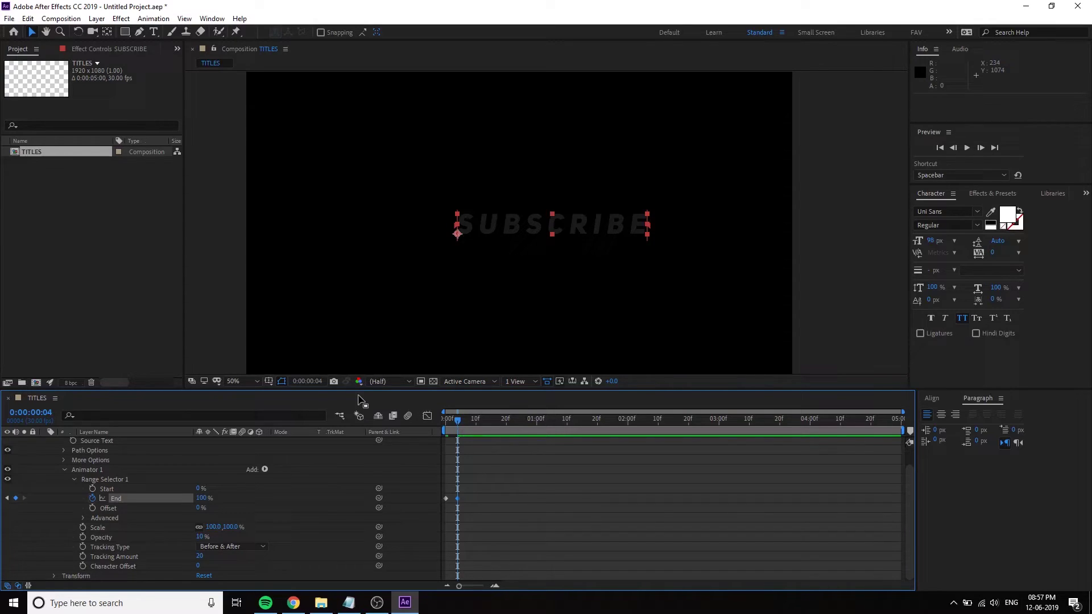
{"action": "key", "text": "Page_Down"}
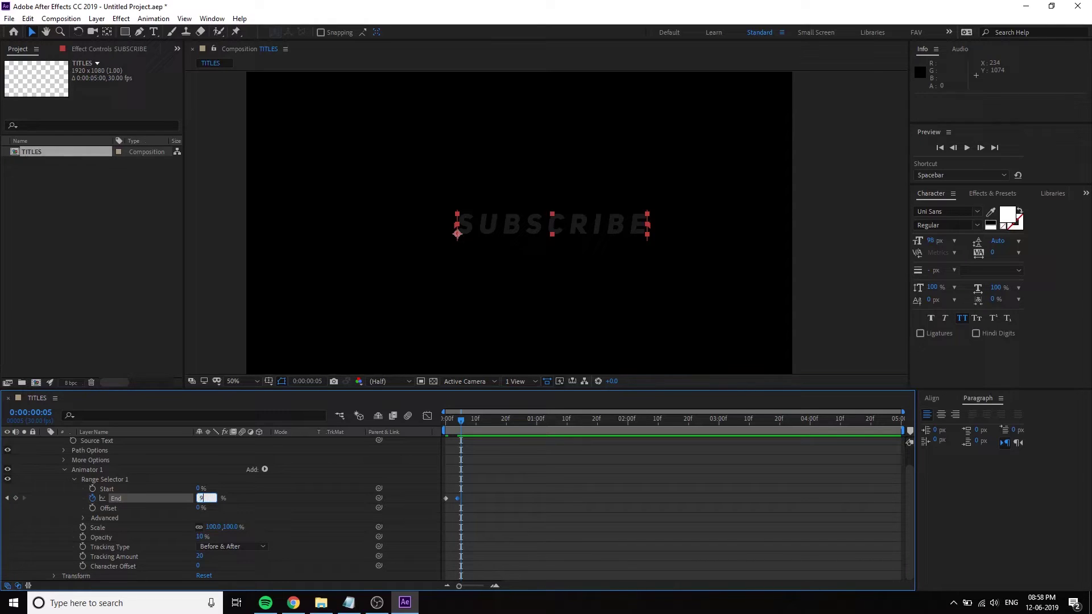
{"action": "type", "text": "98"}
{"action": "key", "text": "Return"}
Step ahead frame by frame, keying End at 77%, 75% and 51%
{"action": "key", "text": "Page_Down"}
{"action": "key", "text": "Page_Down"}
{"action": "key", "text": "Page_Down"}
{"action": "key", "text": "Page_Down"}
{"action": "key", "text": "Page_Down"}
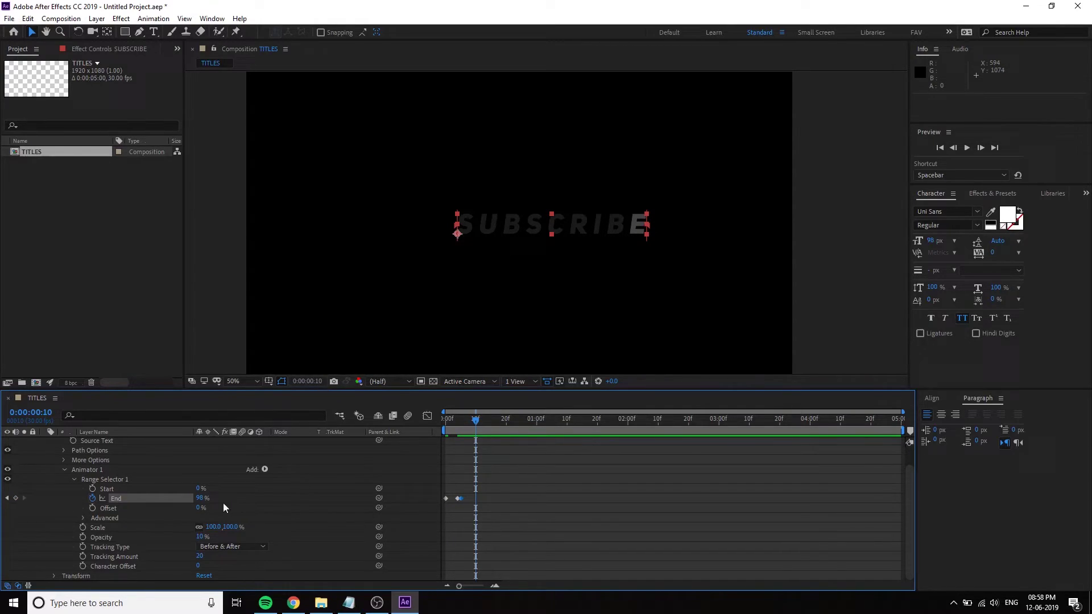
{"action": "left_click", "coordinate": [200, 499]}
{"action": "type", "text": "77"}
{"action": "key", "text": "Return"}
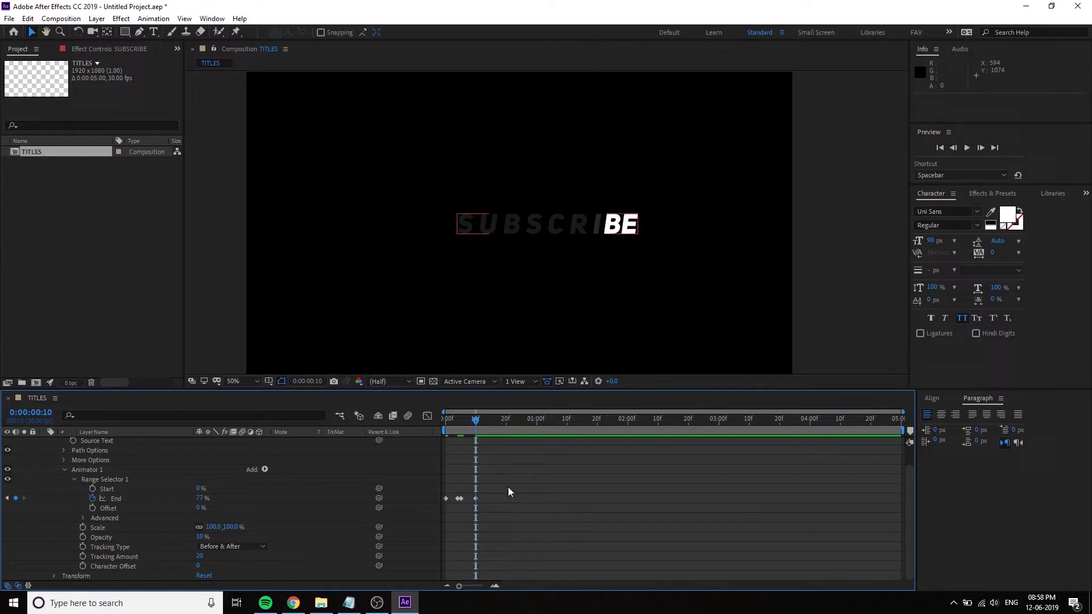
{"action": "key", "text": "Page_Down"}
{"action": "key", "text": "Page_Down"}
{"action": "key", "text": "Page_Down"}
{"action": "key", "text": "Page_Down"}
{"action": "key", "text": "Page_Down"}
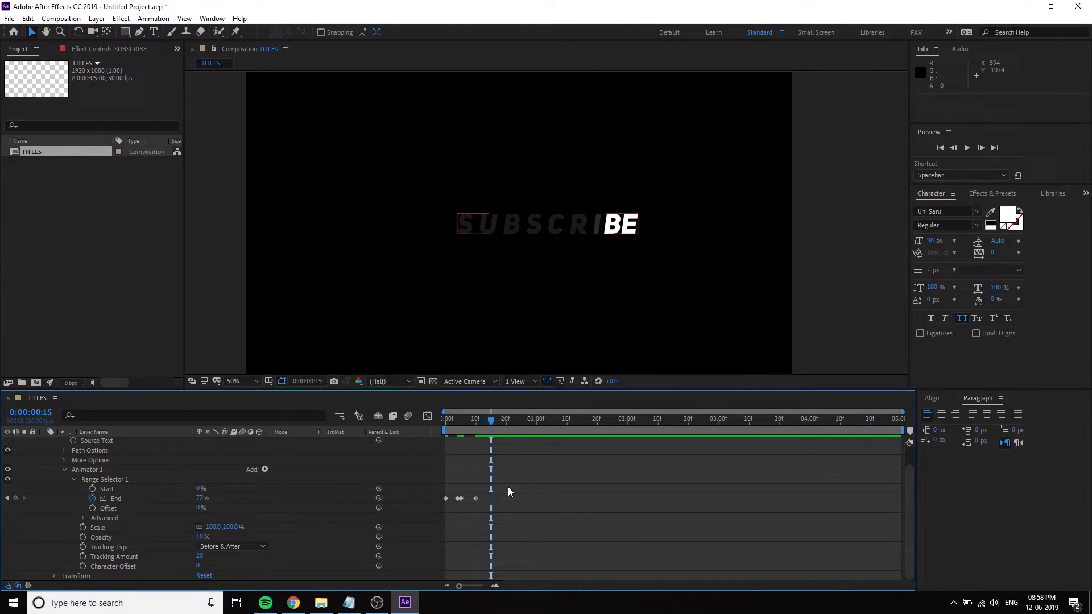
{"action": "left_click", "coordinate": [200, 499]}
{"action": "type", "text": "75"}
{"action": "key", "text": "Return"}
{"action": "left_click", "coordinate": [279, 509]}
{"action": "key", "text": "Page_Down"}
{"action": "key", "text": "Page_Down"}
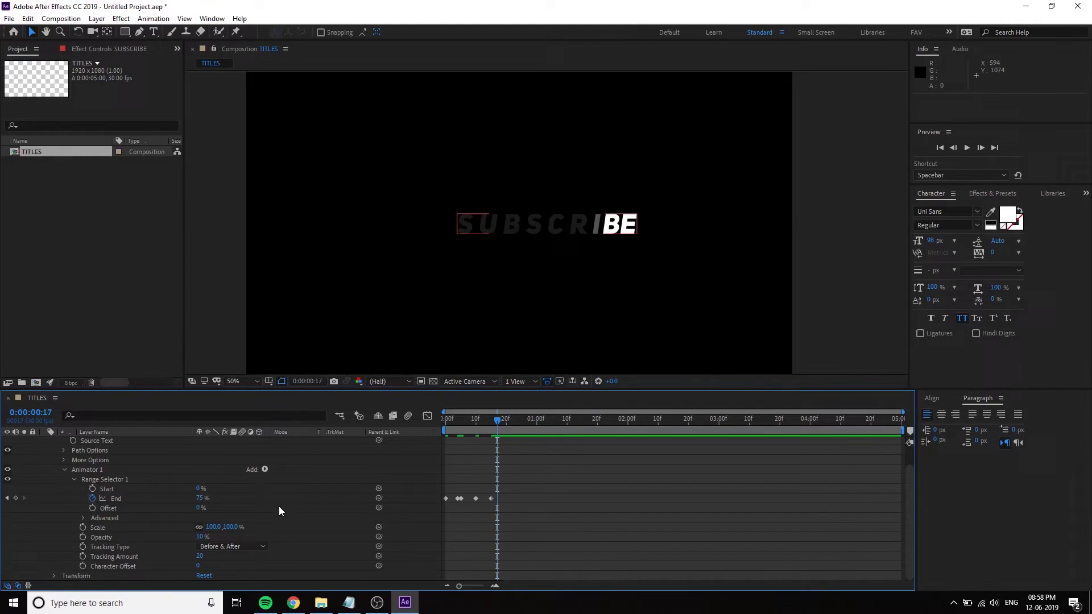
{"action": "key", "text": "Page_Down"}
{"action": "key", "text": "Page_Down"}
{"action": "key", "text": "Page_Down"}
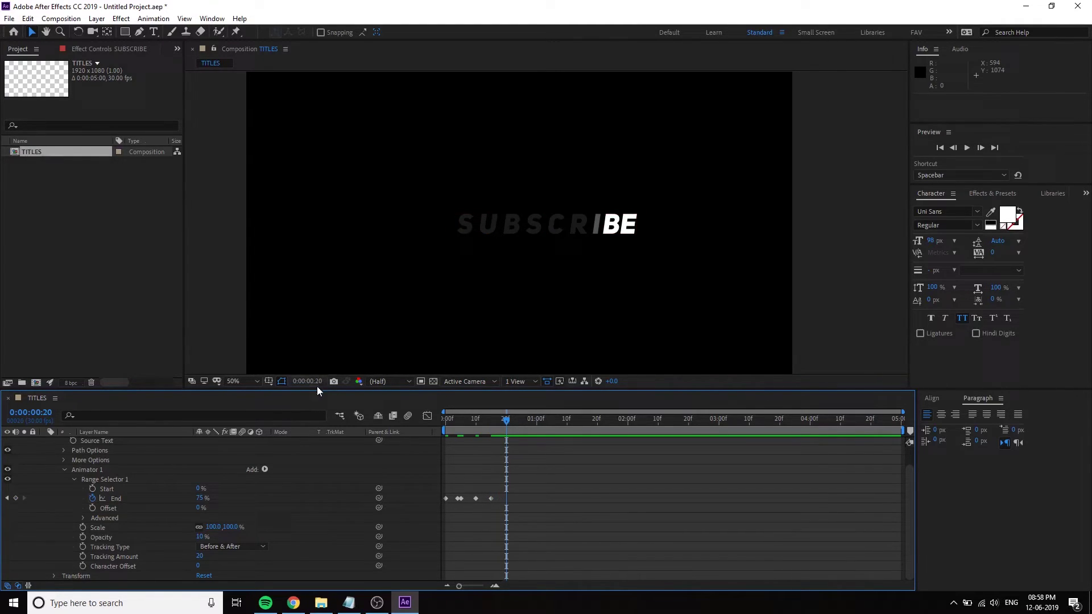
{"action": "left_click", "coordinate": [201, 499]}
{"action": "type", "text": "5"}
{"action": "type", "text": "1"}
{"action": "key", "text": "Return"}
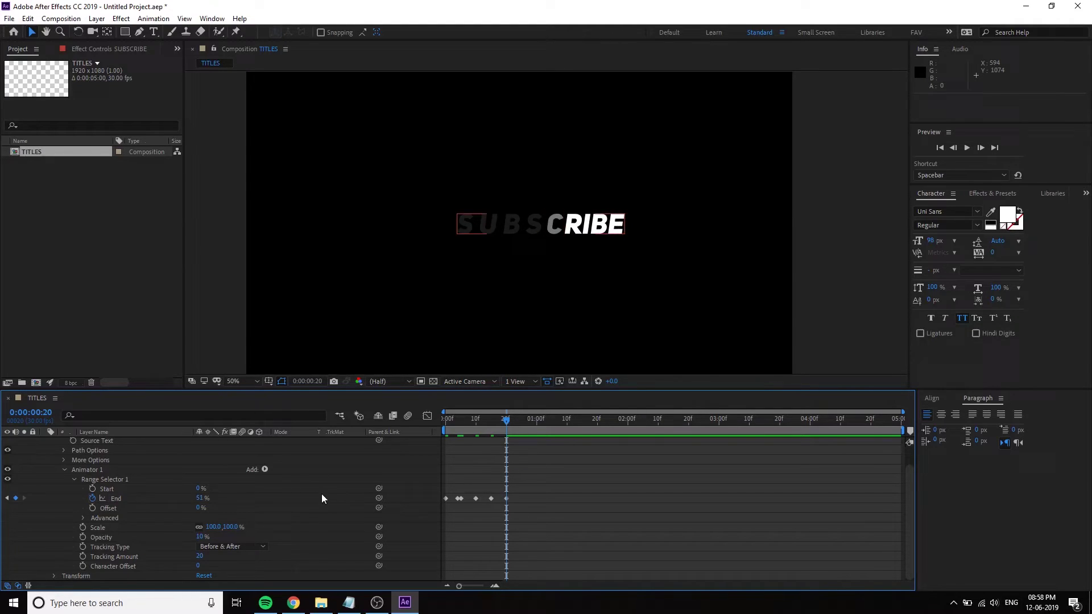
Key End at 50%, 30% and 20% on later frames
{"action": "key", "text": "Page_Down"}
{"action": "key", "text": "Page_Down"}
{"action": "key", "text": "Page_Down"}
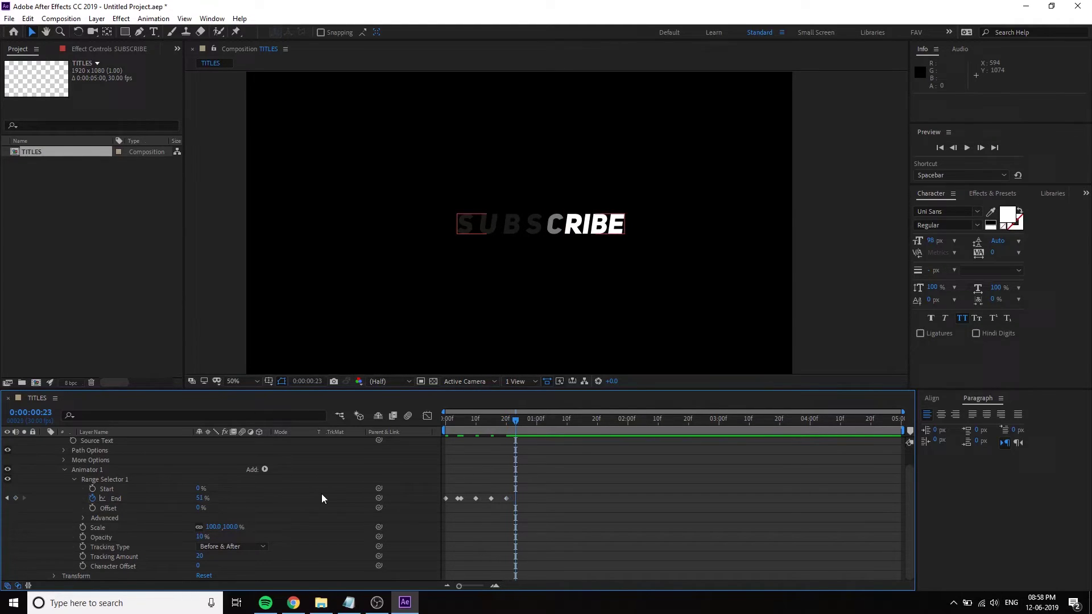
{"action": "key", "text": "Page_Down"}
{"action": "left_click", "coordinate": [202, 499]}
{"action": "type", "text": "50"}
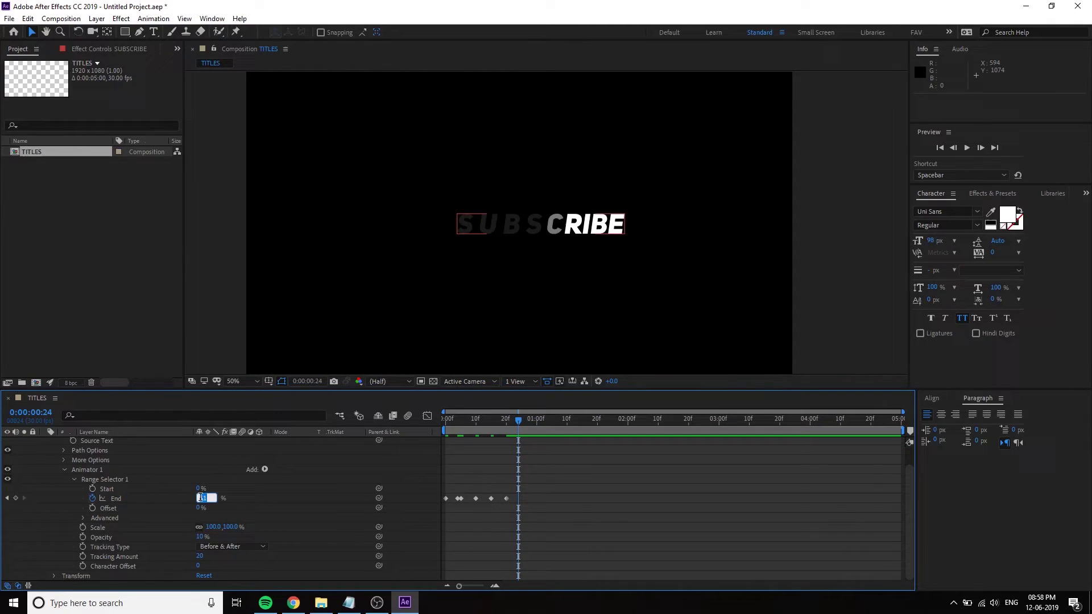
{"action": "key", "text": "Return"}
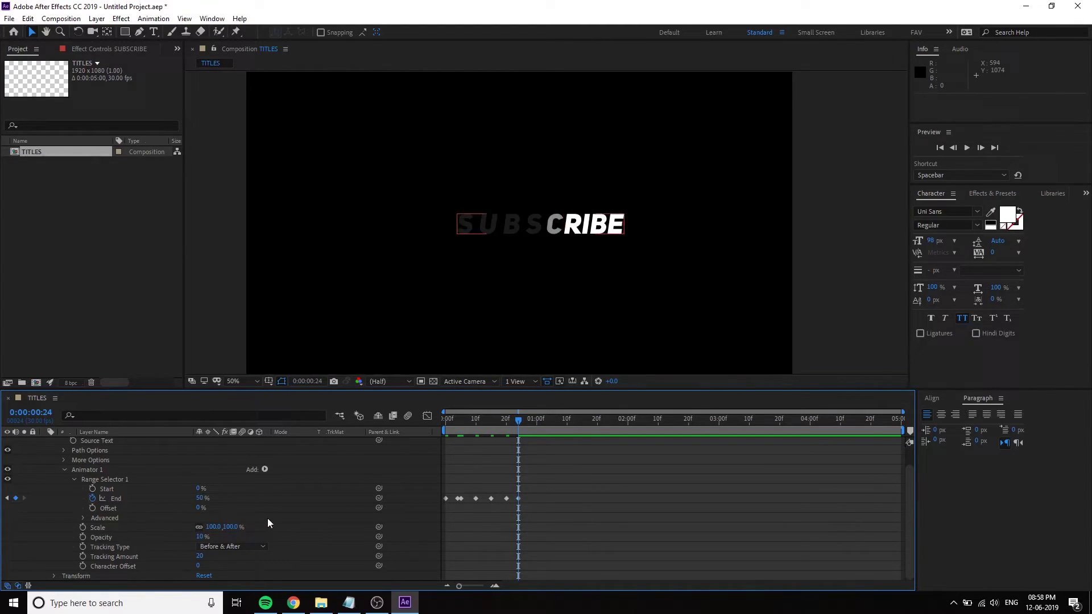
{"action": "key", "text": "Page_Down"}
{"action": "key", "text": "Page_Down"}
{"action": "key", "text": "Page_Down"}
{"action": "key", "text": "Page_Down"}
{"action": "key", "text": "Page_Down"}
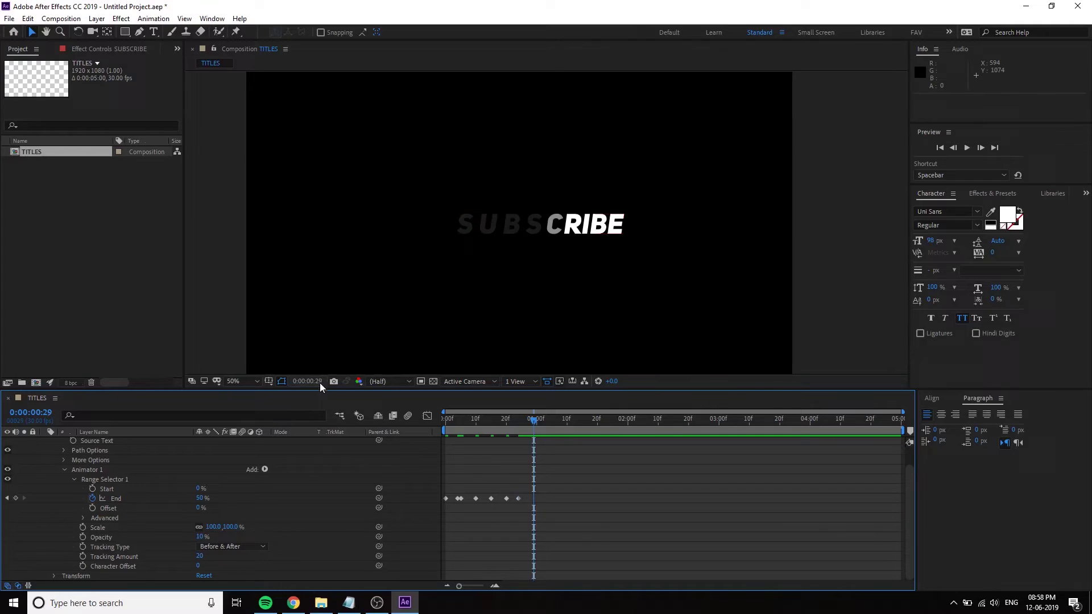
{"action": "left_click", "coordinate": [199, 499]}
{"action": "type", "text": "30"}
{"action": "key", "text": "Return"}
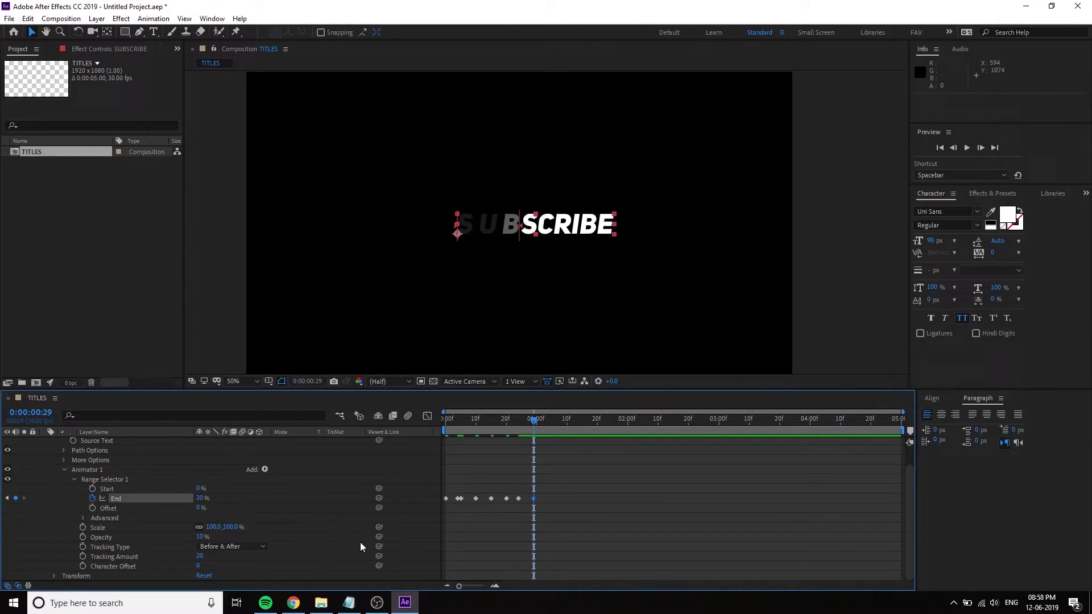
{"action": "key", "text": "Page_Down"}
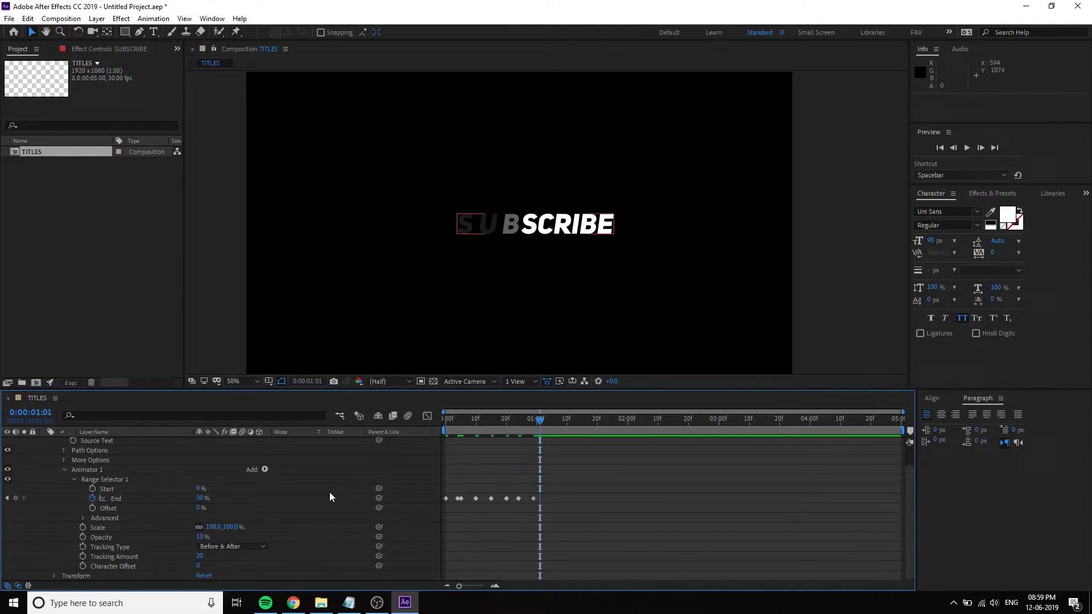
{"action": "key", "text": "Page_Down"}
{"action": "key", "text": "Page_Down"}
{"action": "key", "text": "Page_Down"}
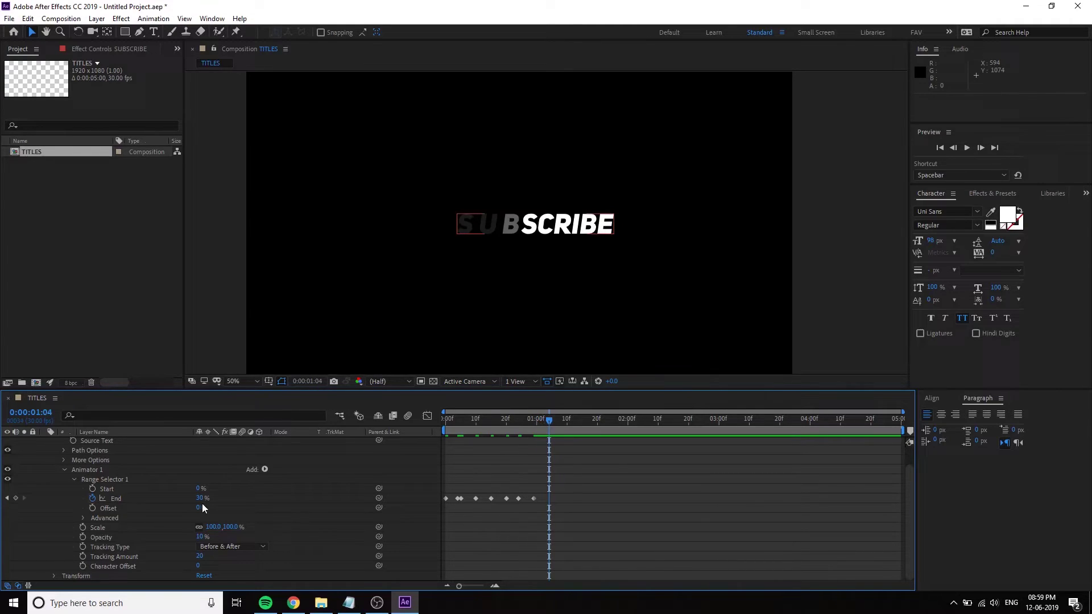
{"action": "left_click", "coordinate": [201, 499]}
{"action": "type", "text": "3"}
{"action": "type", "text": "0"}
{"action": "key", "text": "Return"}
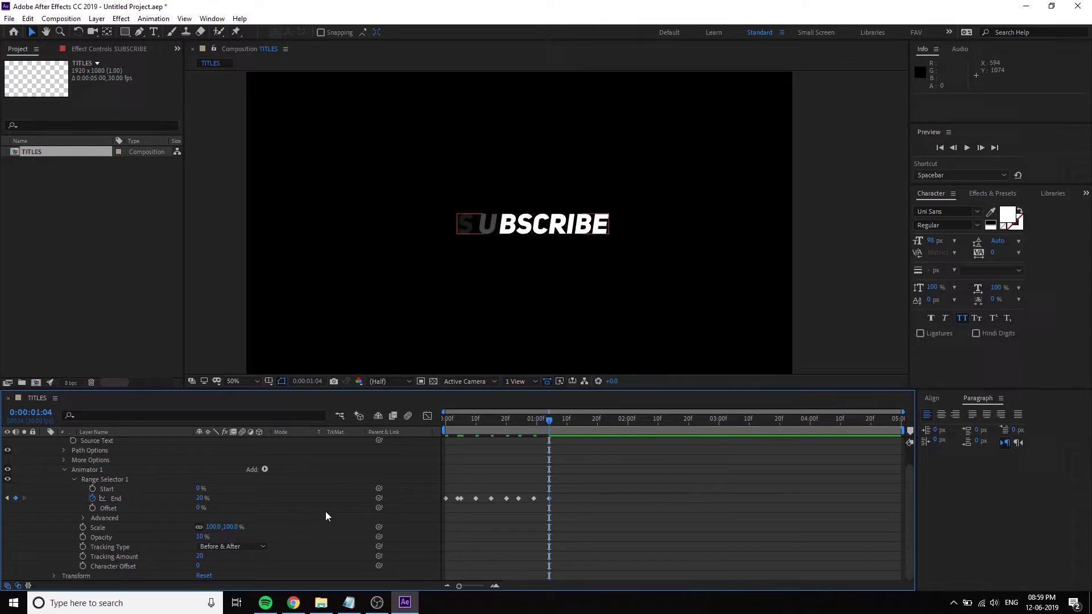
Key End at -2% and 0%, then preview the SUBSCRIBE reveal from the start
{"action": "key", "text": "Page_Down"}
{"action": "key", "text": "Page_Down"}
{"action": "key", "text": "Page_Down"}
{"action": "key", "text": "Page_Down"}
{"action": "key", "text": "Page_Down"}
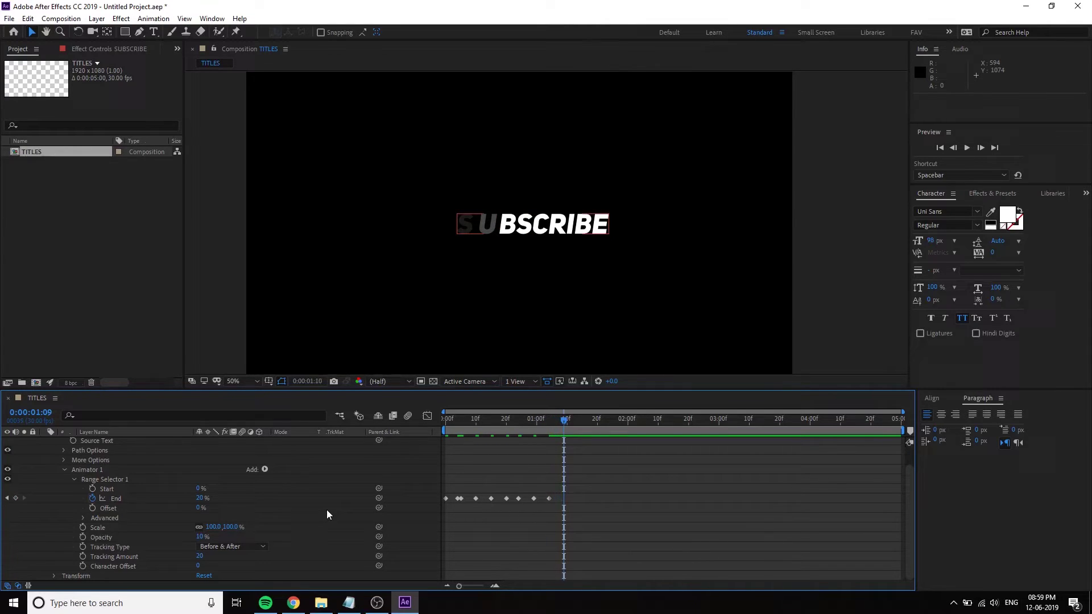
{"action": "key", "text": "Page_Down"}
{"action": "left_click", "coordinate": [201, 498]}
{"action": "type", "text": "-2"}
{"action": "key", "text": "Return"}
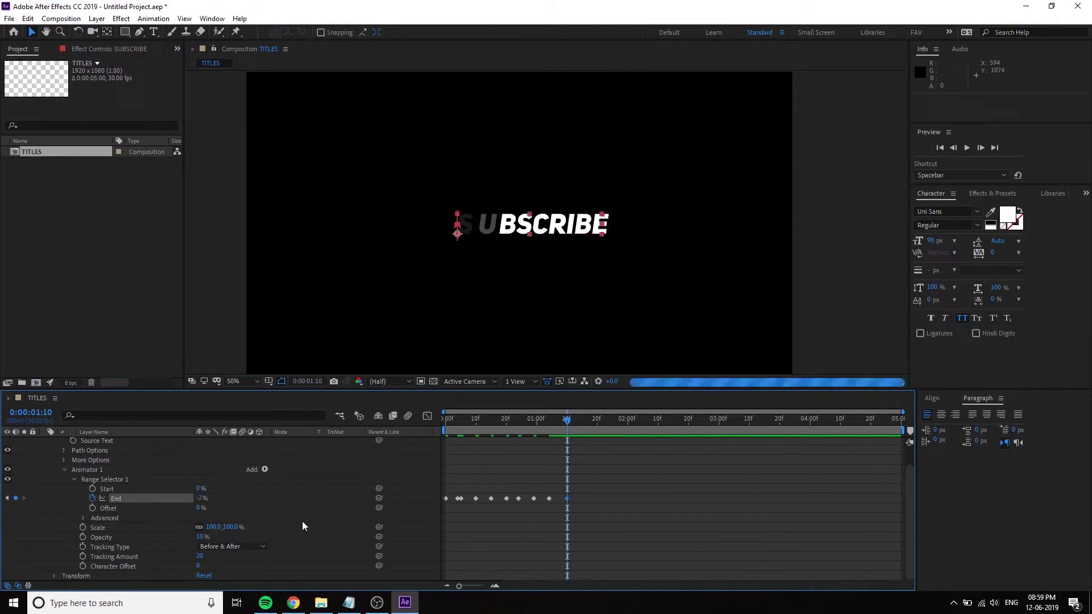
{"action": "key", "text": "Page_Down"}
{"action": "key", "text": "Page_Down"}
{"action": "key", "text": "Page_Down"}
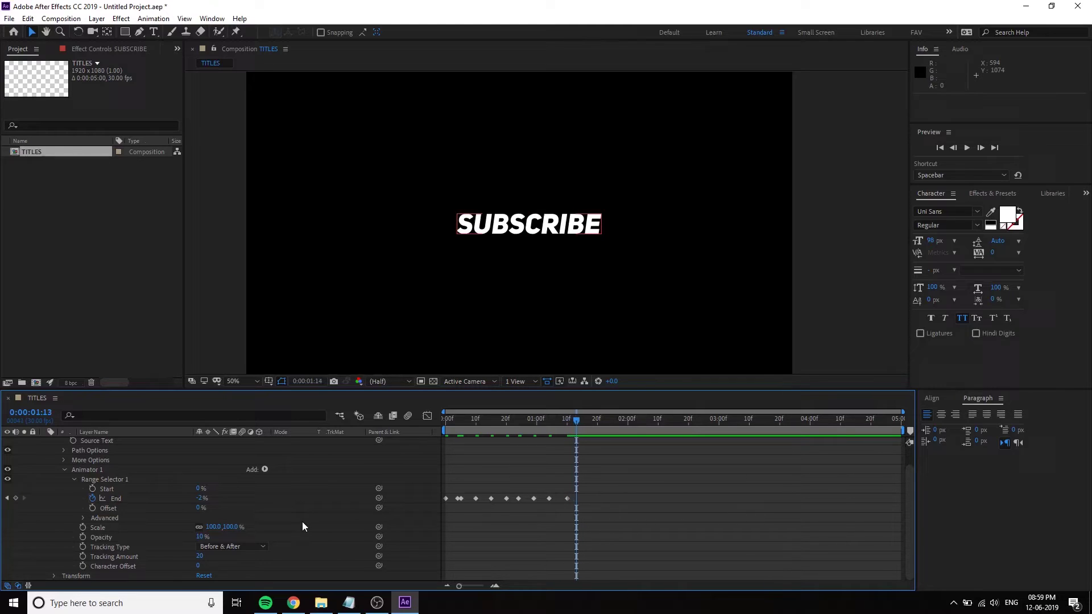
{"action": "key", "text": "Page_Down"}
{"action": "left_click", "coordinate": [202, 498]}
{"action": "type", "text": "0"}
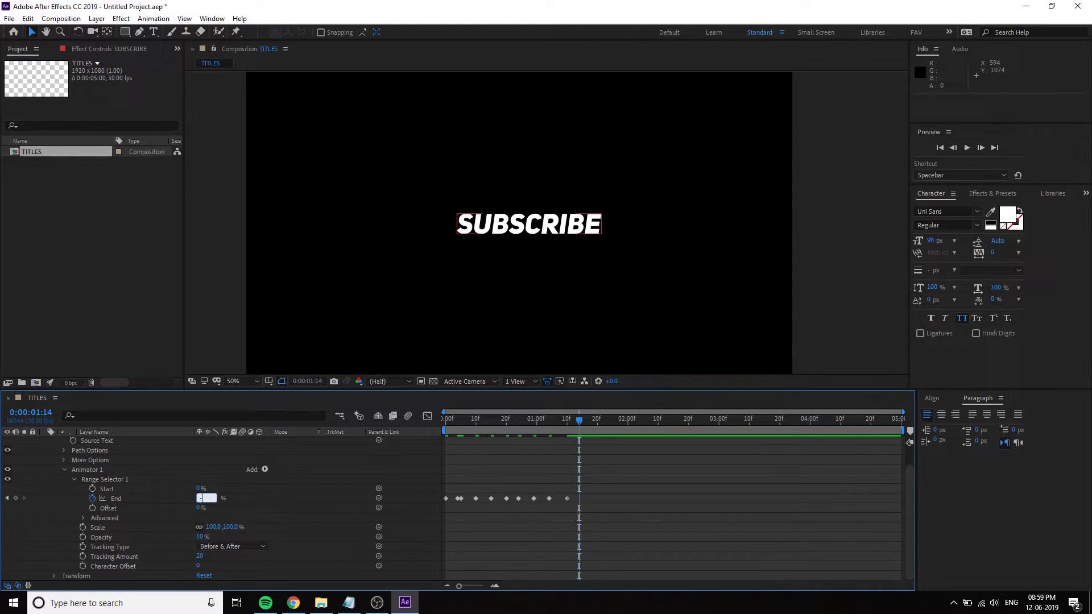
{"action": "key", "text": "Return"}
{"action": "left_click_drag", "start_coordinate": [580, 418], "coordinate": [444, 419]}
{"action": "key", "text": "space"}
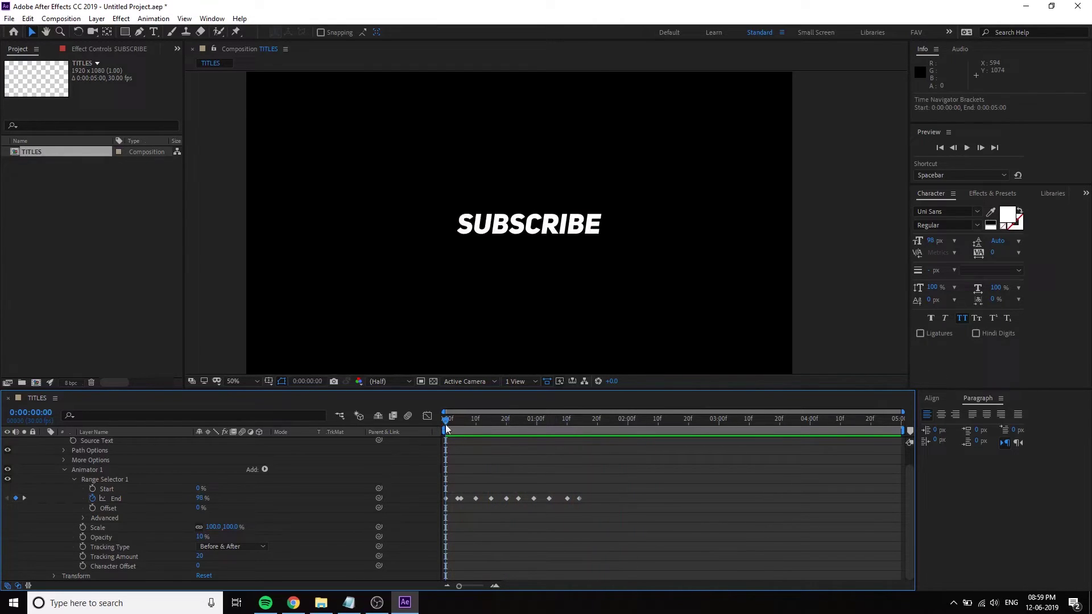
Lower the SUBSCRIBE animator Opacity to 0% and preview the letters emerging from invisible
{"action": "key", "text": "space"}
{"action": "key", "text": "space"}
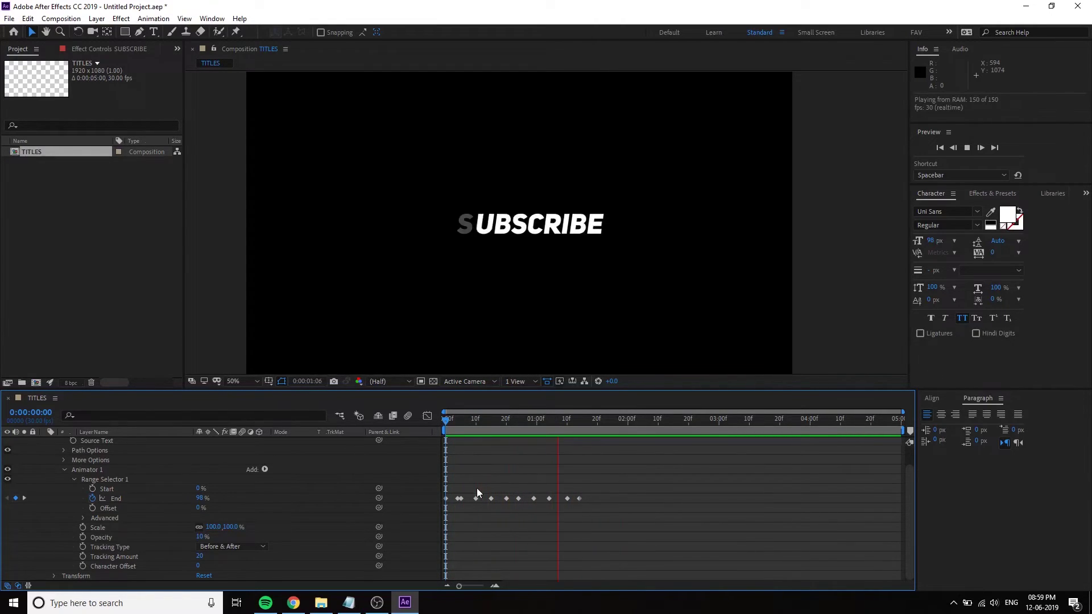
{"action": "key", "text": "space"}
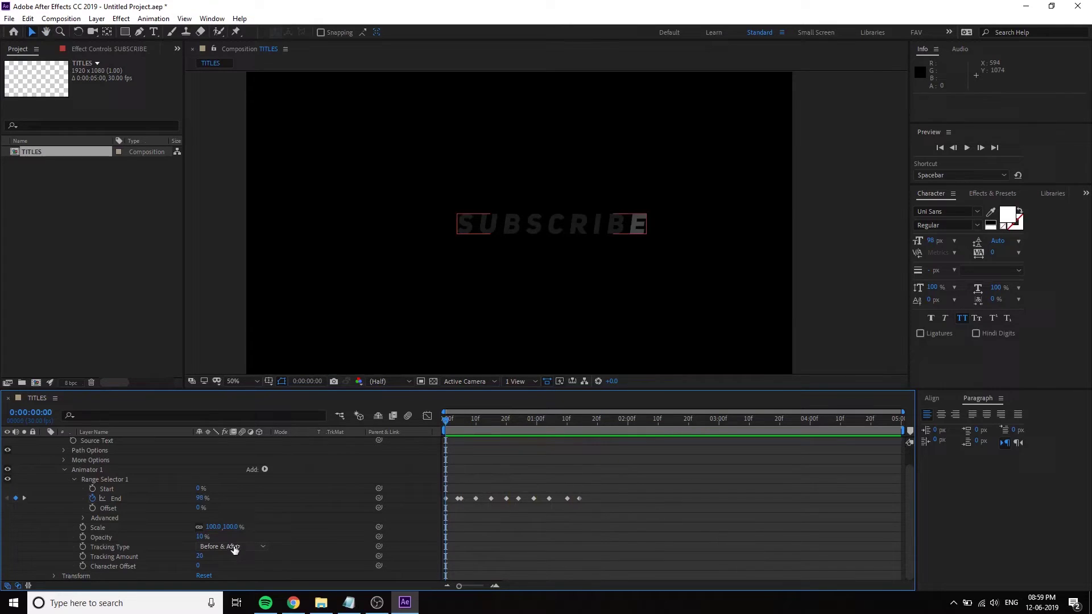
{"action": "left_click_drag", "start_coordinate": [203, 540], "coordinate": [129, 516]}
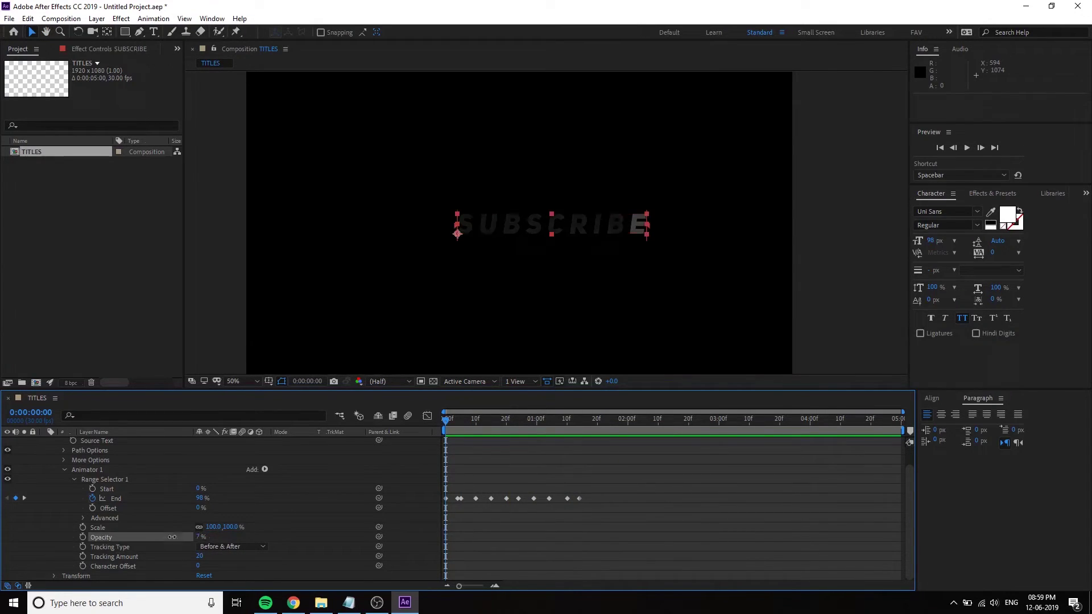
{"action": "key", "text": "space"}
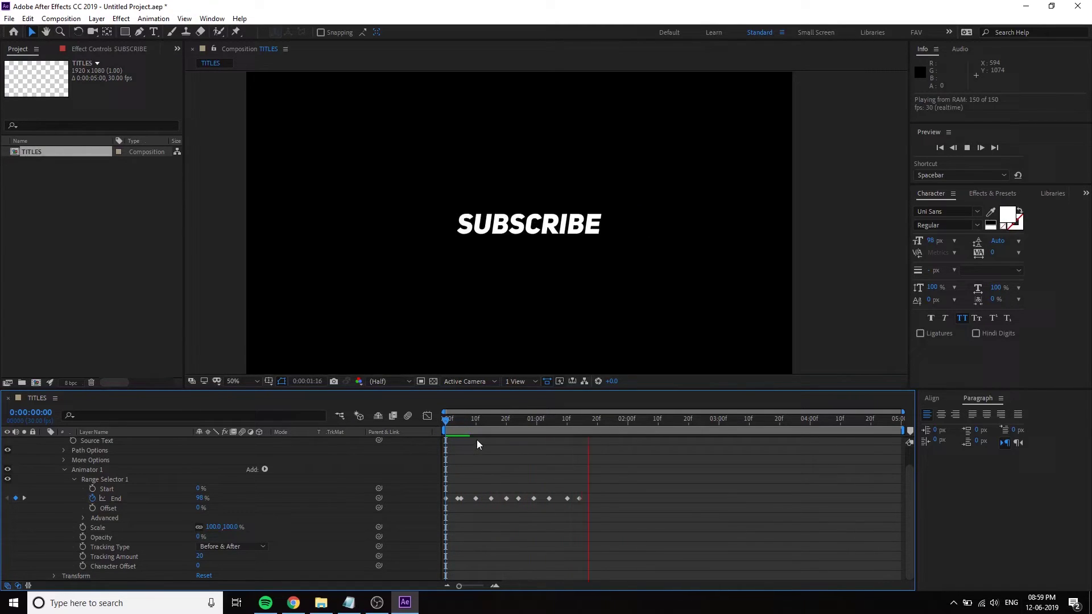
{"action": "key", "text": "space"}
{"action": "left_click_drag", "start_coordinate": [477, 436], "coordinate": [424, 426]}
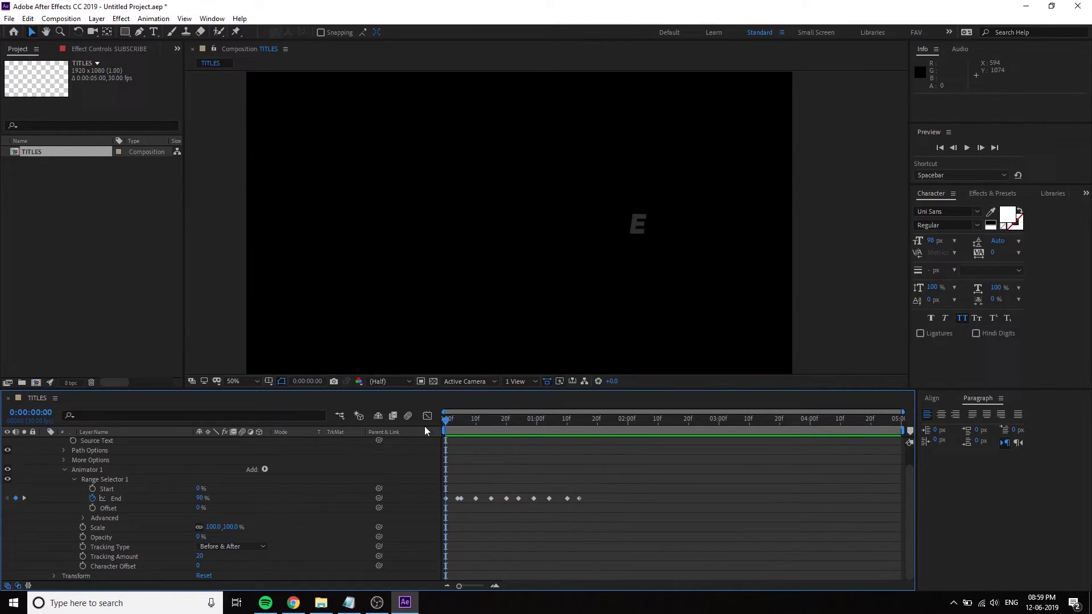
{"action": "scroll", "coordinate": [496, 451], "scroll_direction": "up", "scroll_amount": 1}
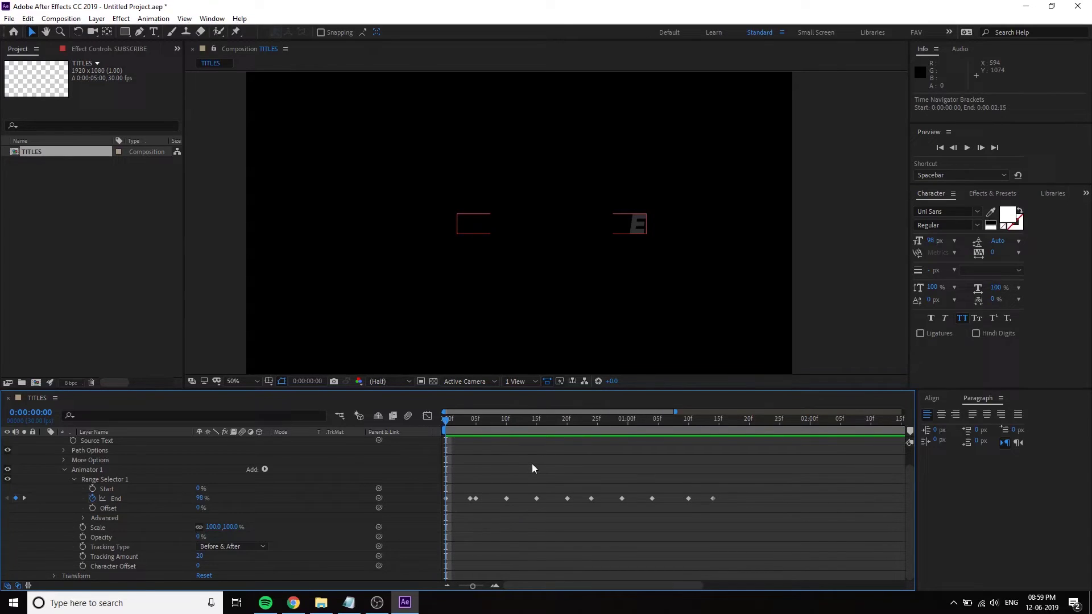
Make the End keyframes at 0, 5, 10, 15, 20, 25, 29f and 1:04 Auto Bezier; select the last
{"action": "left_click", "coordinate": [445, 499]}
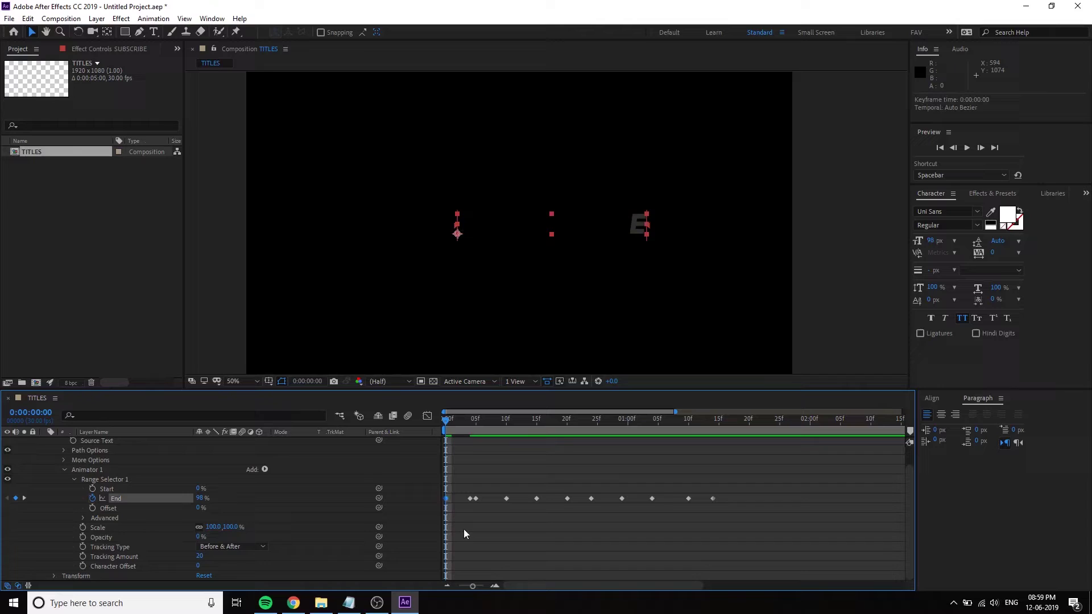
{"action": "left_click", "coordinate": [475, 498], "text": "ctrl"}
{"action": "left_click", "coordinate": [507, 498], "text": "ctrl"}
{"action": "left_click", "coordinate": [537, 499], "text": "ctrl"}
{"action": "left_click", "coordinate": [566, 498], "text": "ctrl"}
{"action": "left_click", "coordinate": [591, 498], "text": "ctrl"}
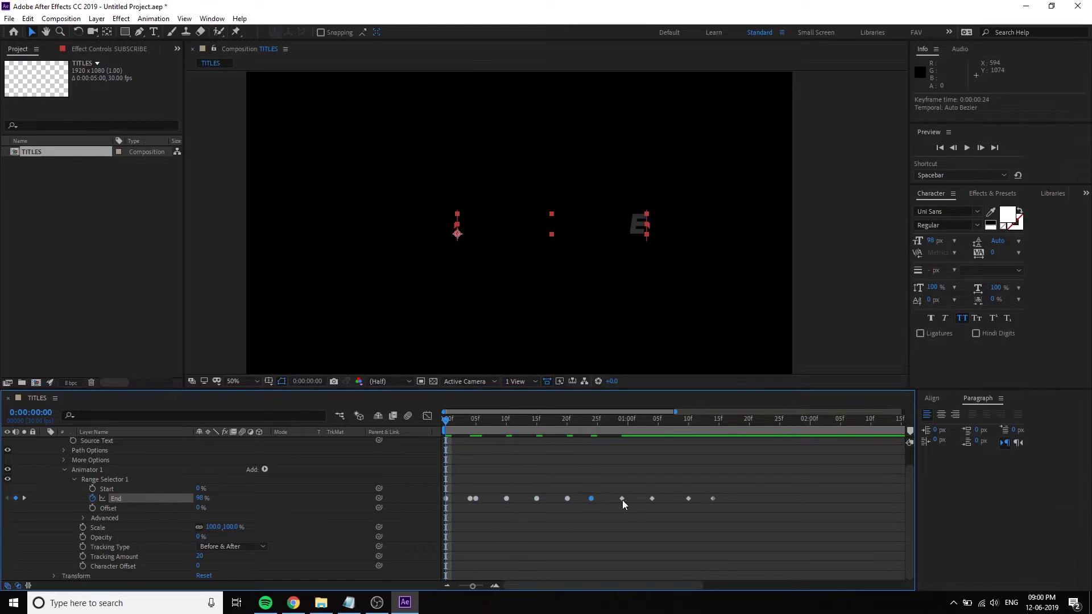
{"action": "left_click", "coordinate": [652, 498], "text": "ctrl"}
{"action": "left_click", "coordinate": [725, 516]}
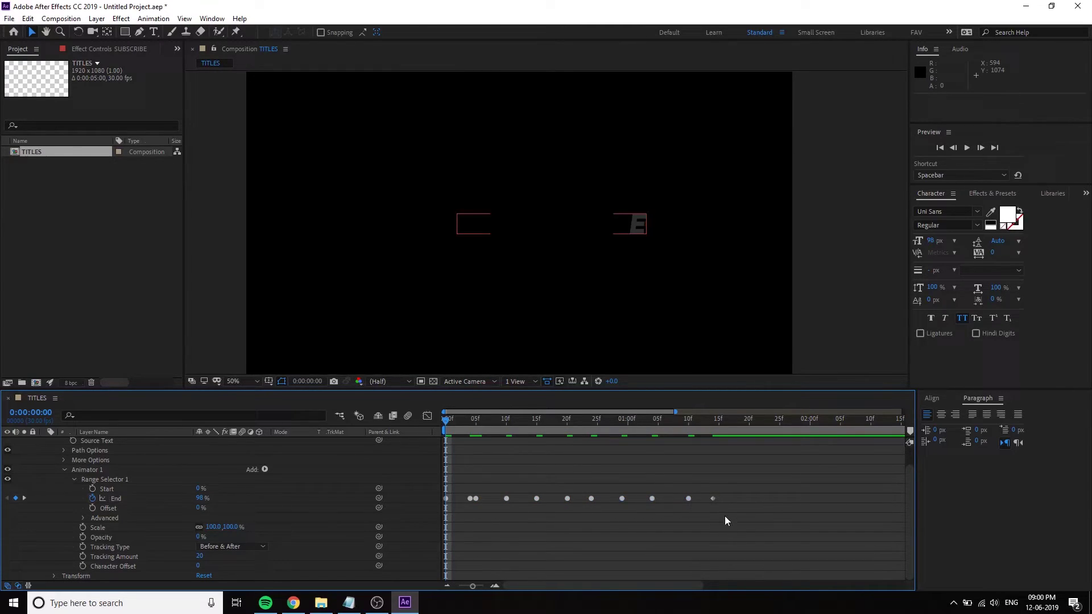
{"action": "left_click_drag", "start_coordinate": [724, 489], "coordinate": [705, 528]}
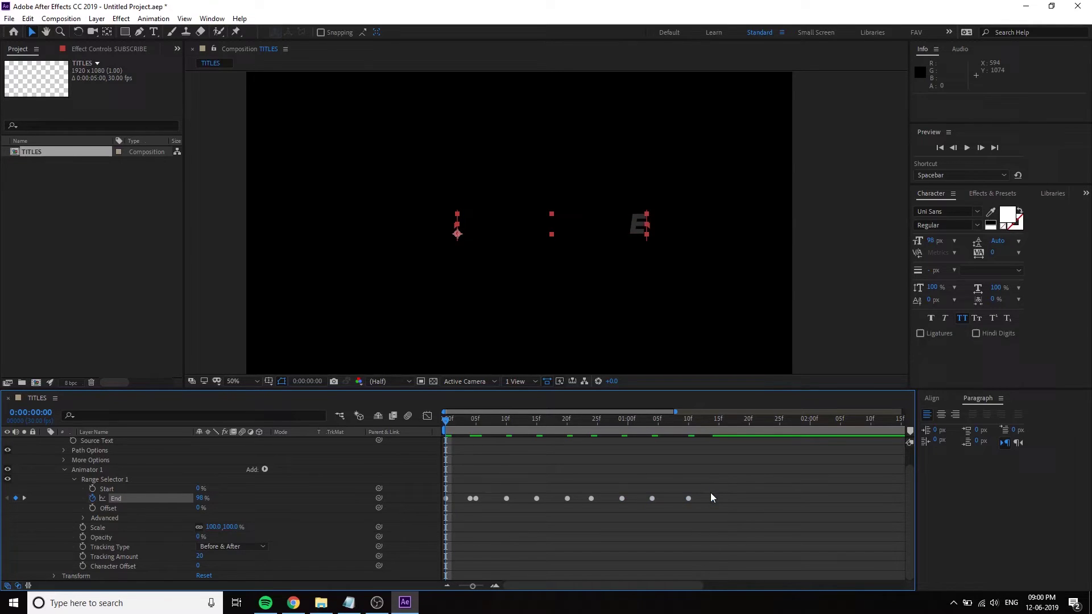
Apply Easy Ease to the last End keyframe, preview the reveal, and return to frame 0
{"action": "right_click", "coordinate": [713, 500]}
{"action": "mouse_move", "coordinate": [762, 493]}
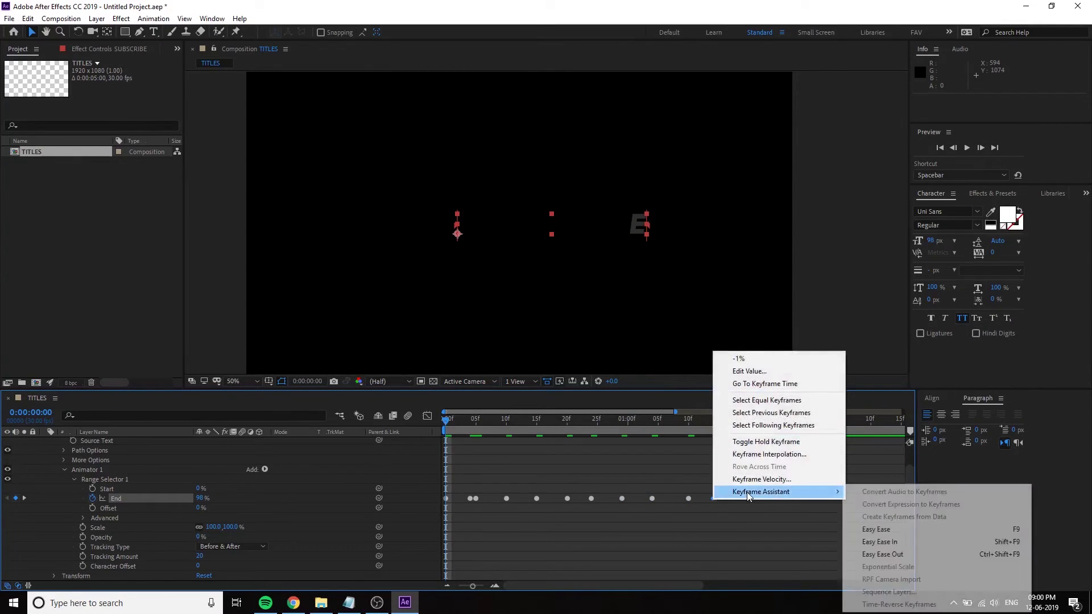
{"action": "left_click", "coordinate": [899, 531]}
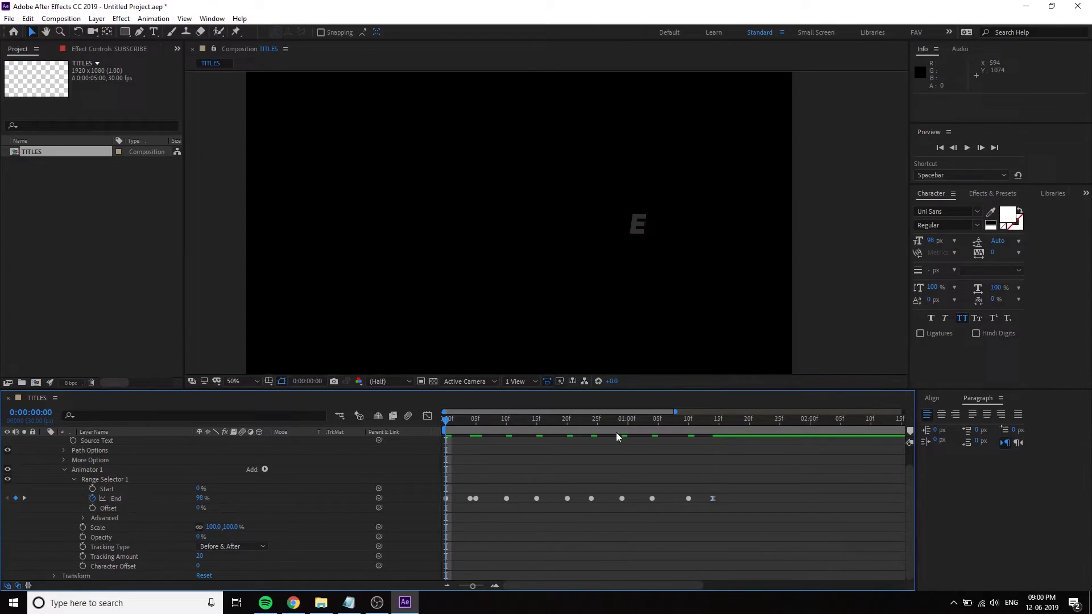
{"action": "key", "text": "space"}
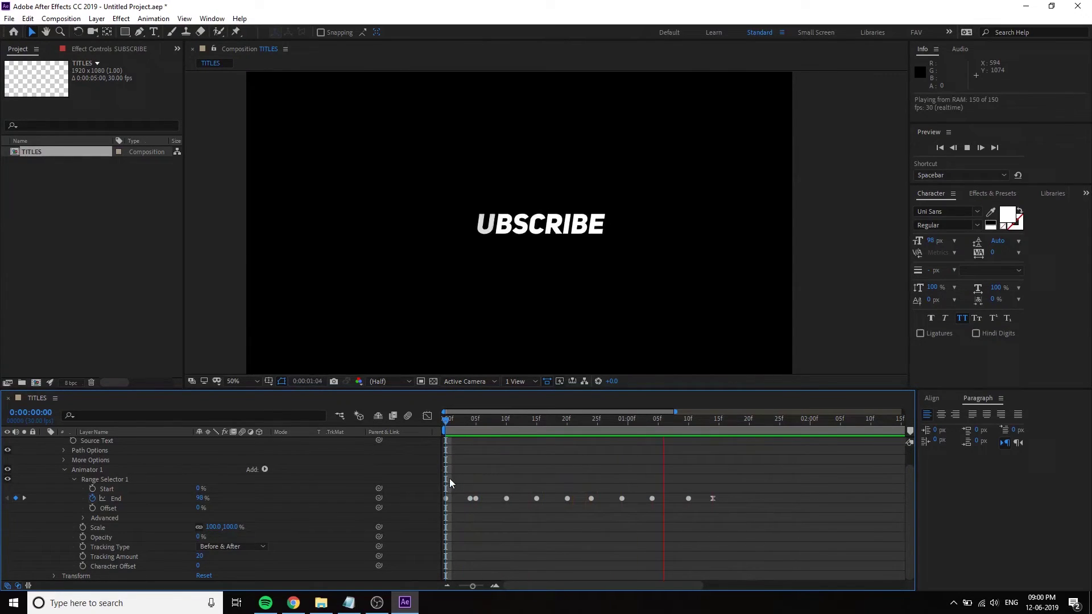
{"action": "key", "text": "space"}
{"action": "left_click", "coordinate": [494, 419]}
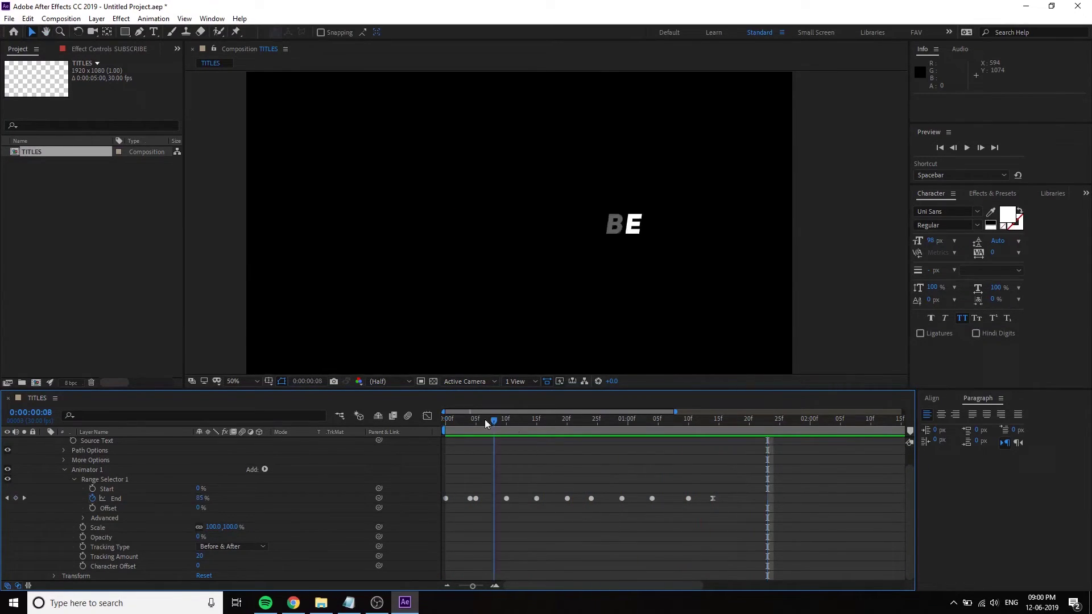
{"action": "left_click_drag", "start_coordinate": [485, 419], "coordinate": [135, 566]}
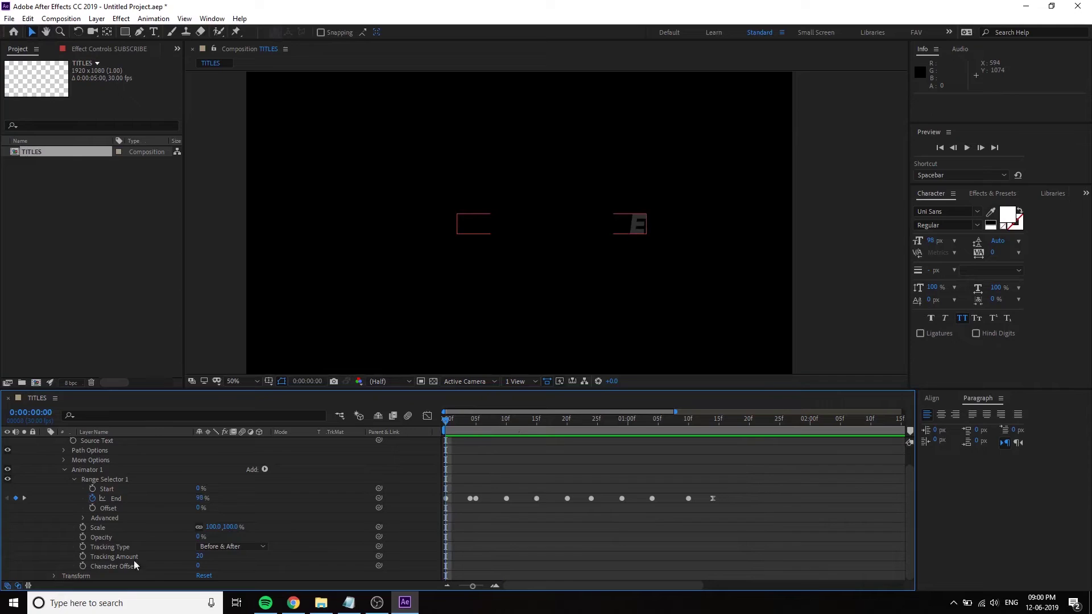
Expand the range selector's Advanced settings and set Smoothness to 50%
{"action": "left_click", "coordinate": [91, 518]}
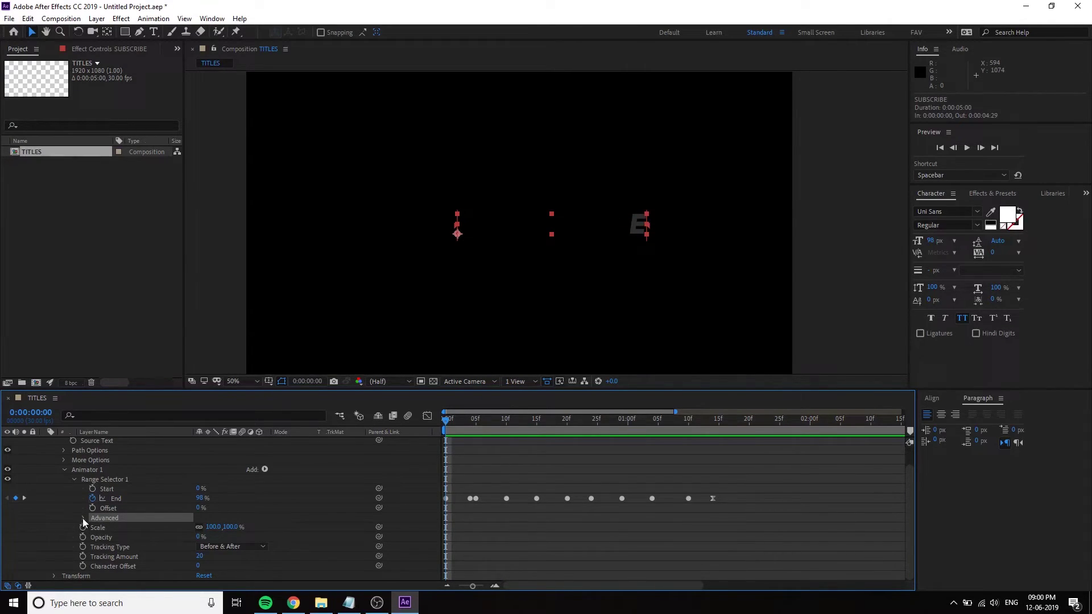
{"action": "left_click", "coordinate": [83, 518]}
{"action": "left_click", "coordinate": [129, 549]}
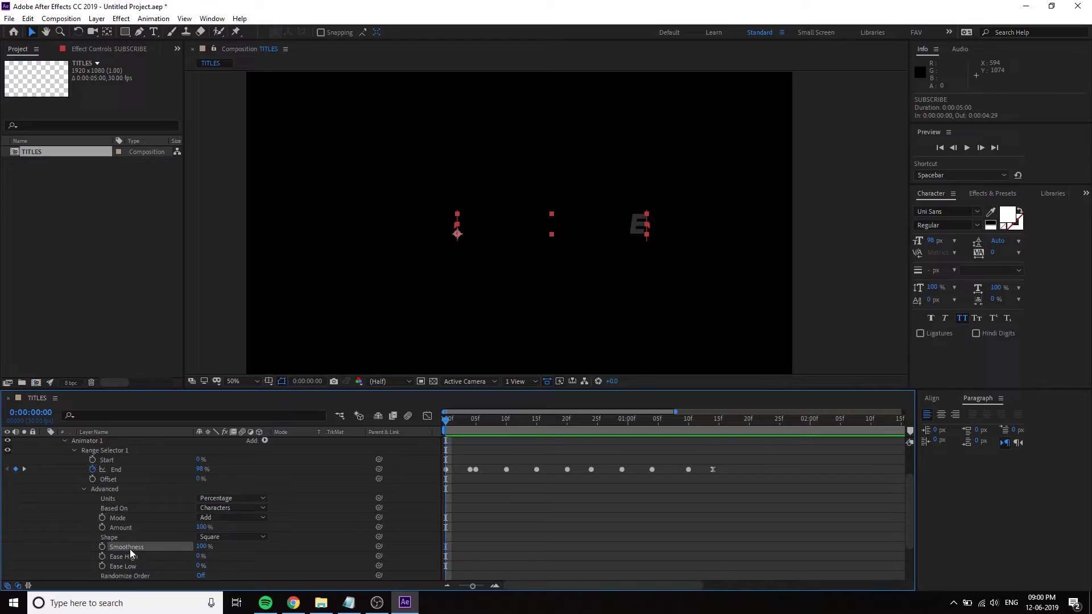
{"action": "left_click", "coordinate": [205, 548]}
{"action": "type", "text": "50"}
{"action": "key", "text": "Return"}
{"action": "scroll", "coordinate": [230, 565], "scroll_direction": "down", "scroll_amount": 3}
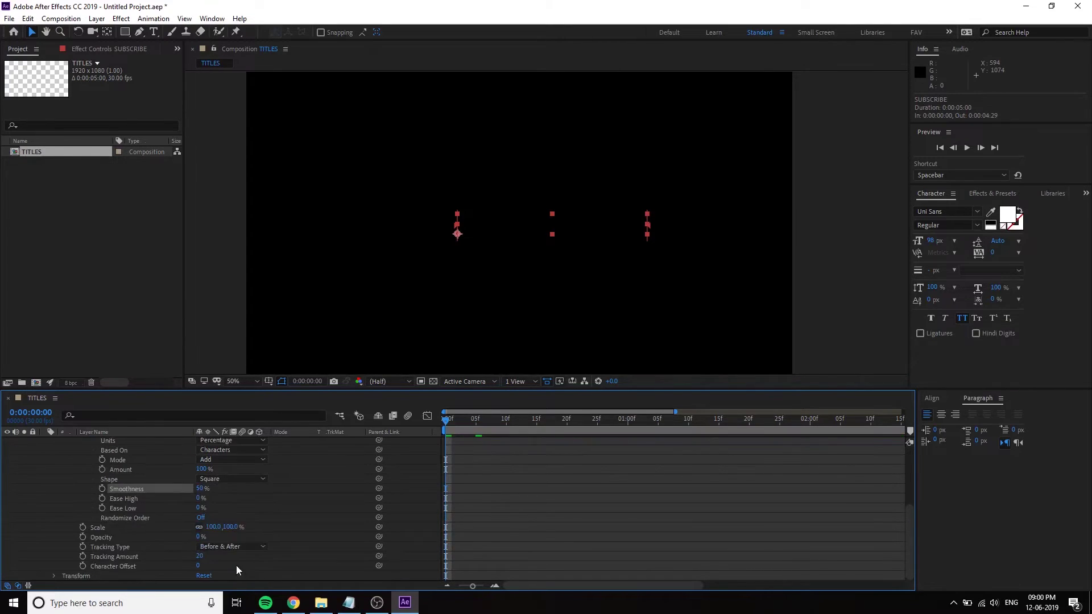
Turn Randomize Order on with Random Seed 20 and preview the out-of-order reveal
{"action": "left_click", "coordinate": [142, 517]}
{"action": "left_click", "coordinate": [202, 517]}
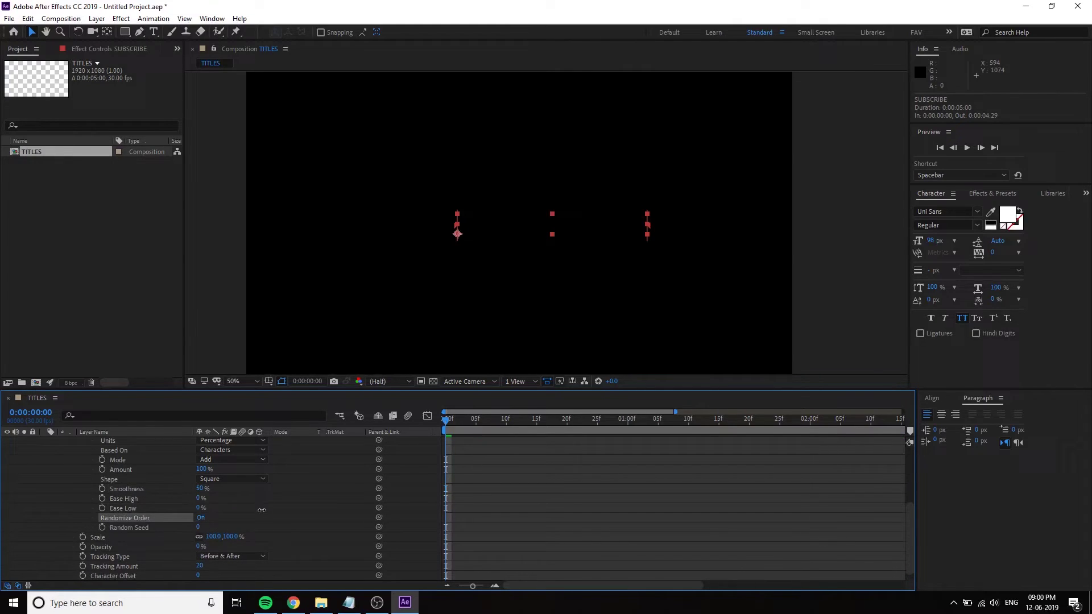
{"action": "left_click", "coordinate": [201, 527]}
{"action": "type", "text": "20"}
{"action": "left_click", "coordinate": [347, 504]}
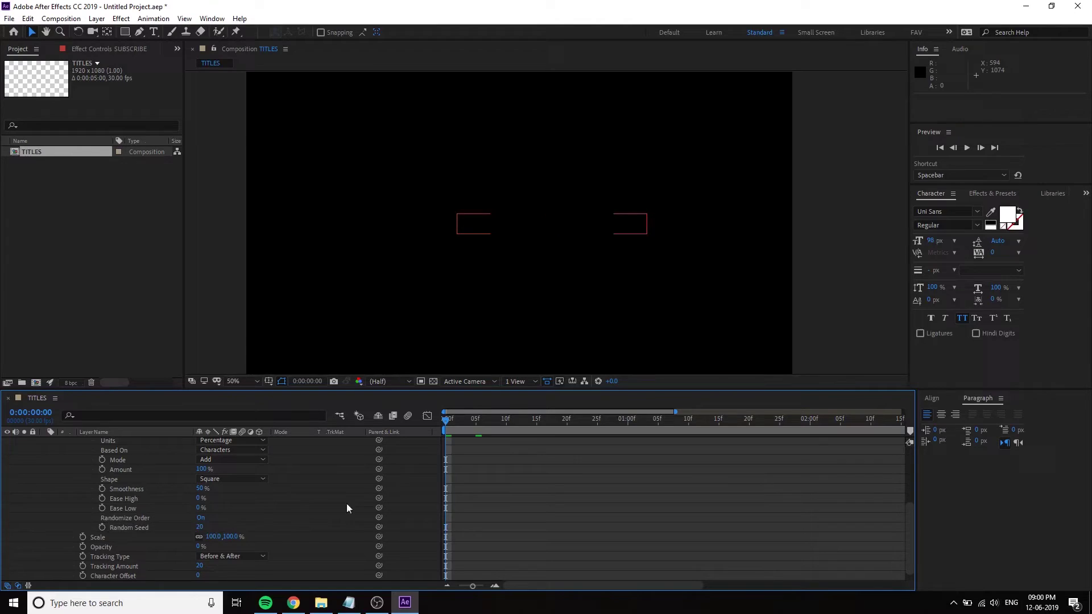
{"action": "key", "text": "space"}
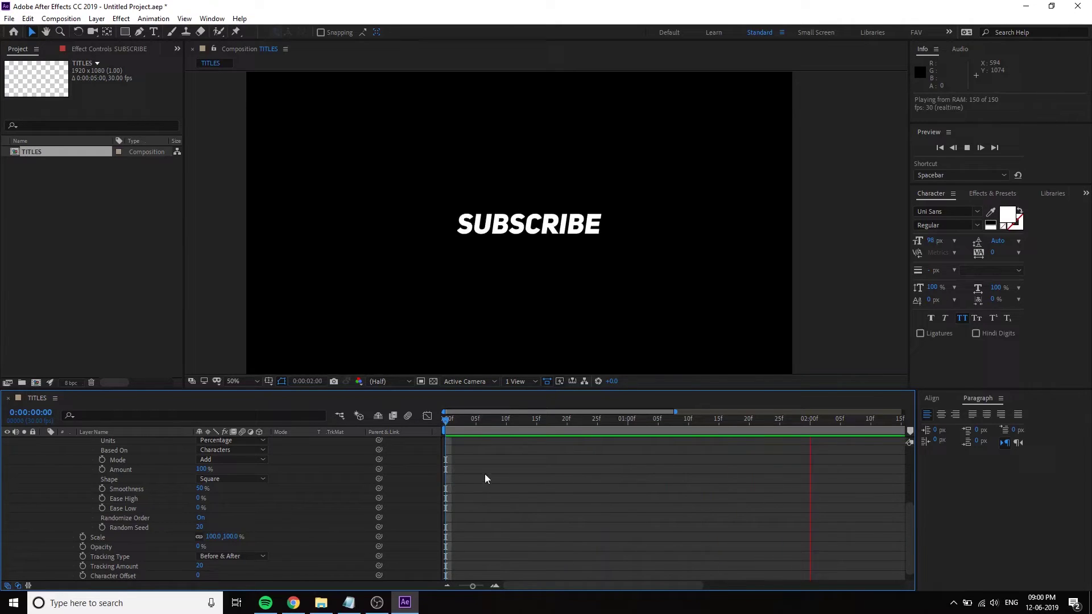
{"action": "key", "text": "space"}
{"action": "scroll", "coordinate": [264, 531], "scroll_direction": "up", "scroll_amount": 1}
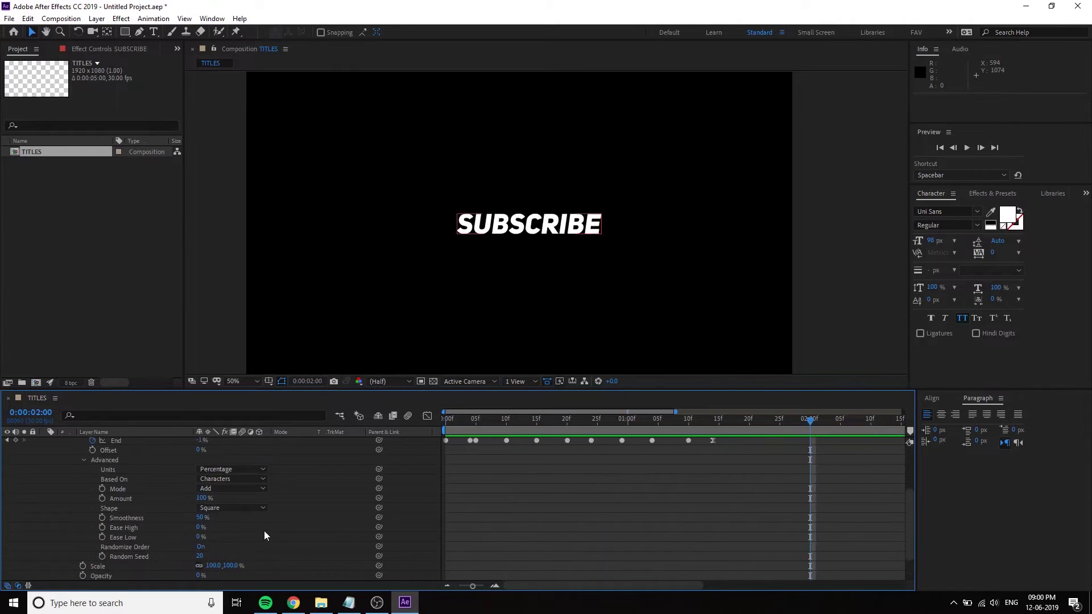
{"action": "left_click", "coordinate": [87, 459]}
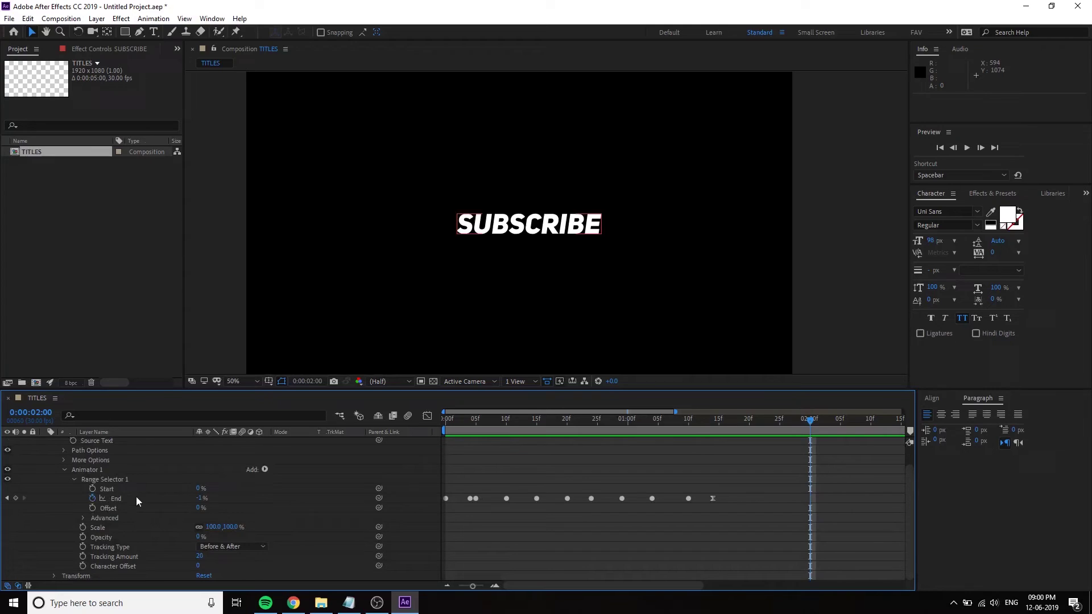
{"action": "left_click", "coordinate": [126, 478]}
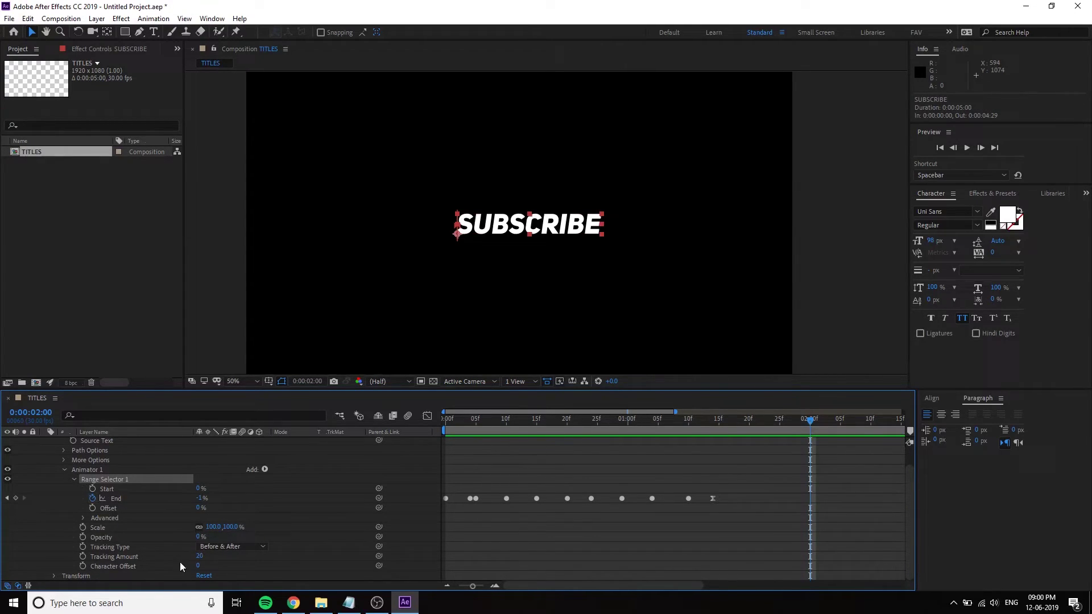
{"action": "left_click_drag", "start_coordinate": [545, 419], "coordinate": [536, 427]}
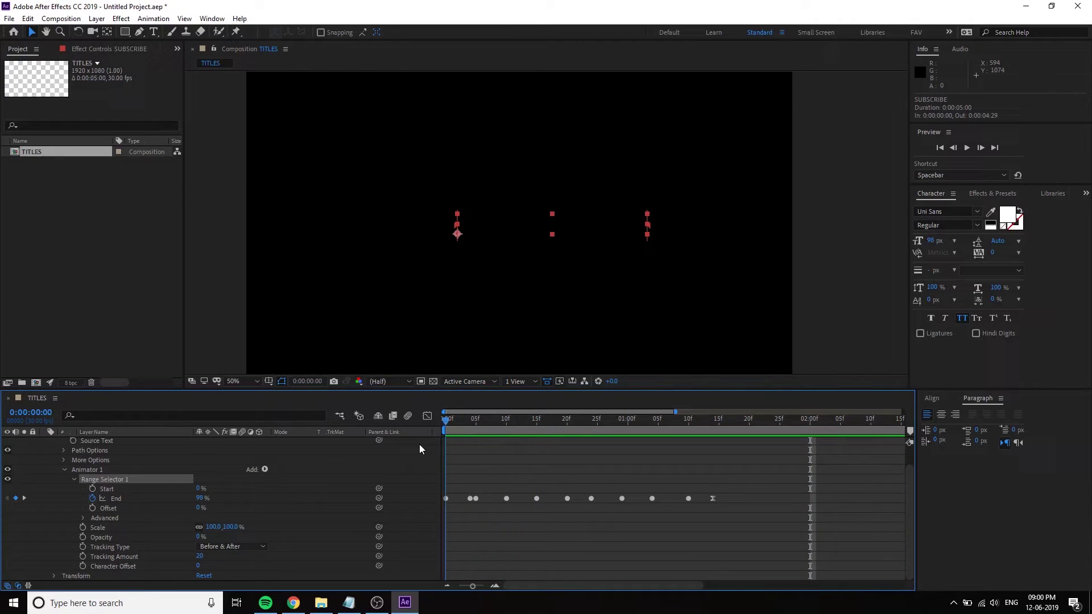
{"action": "left_click", "coordinate": [124, 566]}
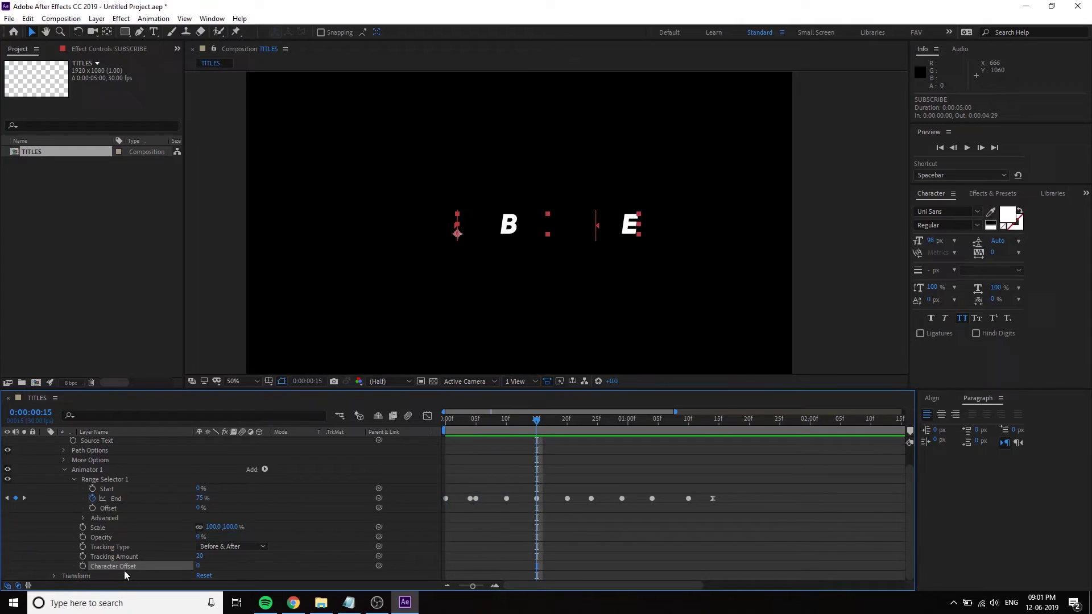
{"action": "key", "text": "Home"}
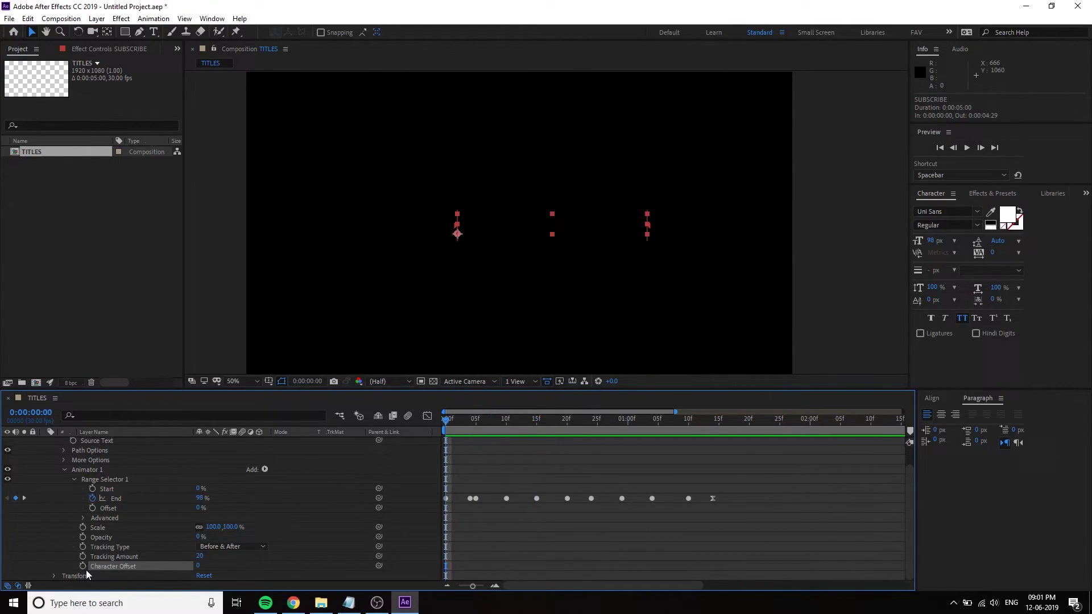
{"action": "scroll", "coordinate": [173, 537], "scroll_direction": "up", "scroll_amount": 2}
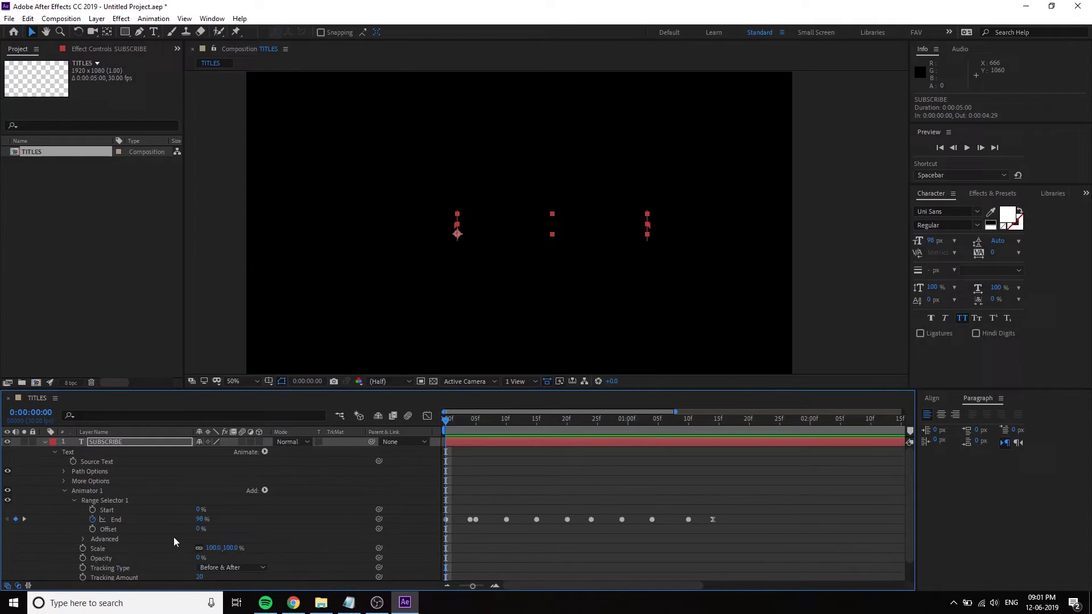
{"action": "scroll", "coordinate": [173, 536], "scroll_direction": "down", "scroll_amount": 2}
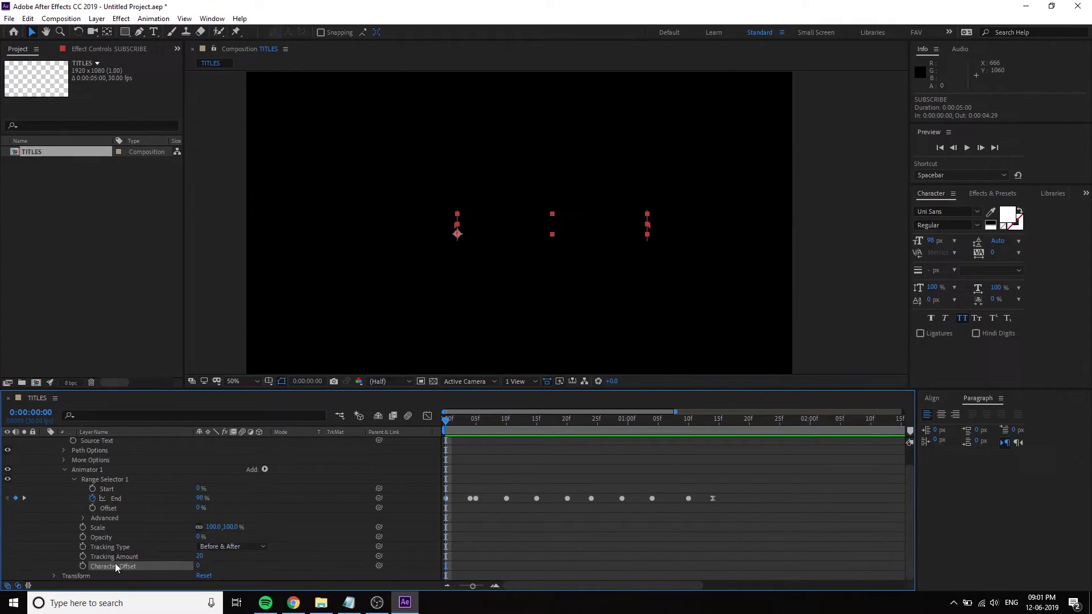
{"action": "left_click_drag", "start_coordinate": [203, 565], "coordinate": [237, 564]}
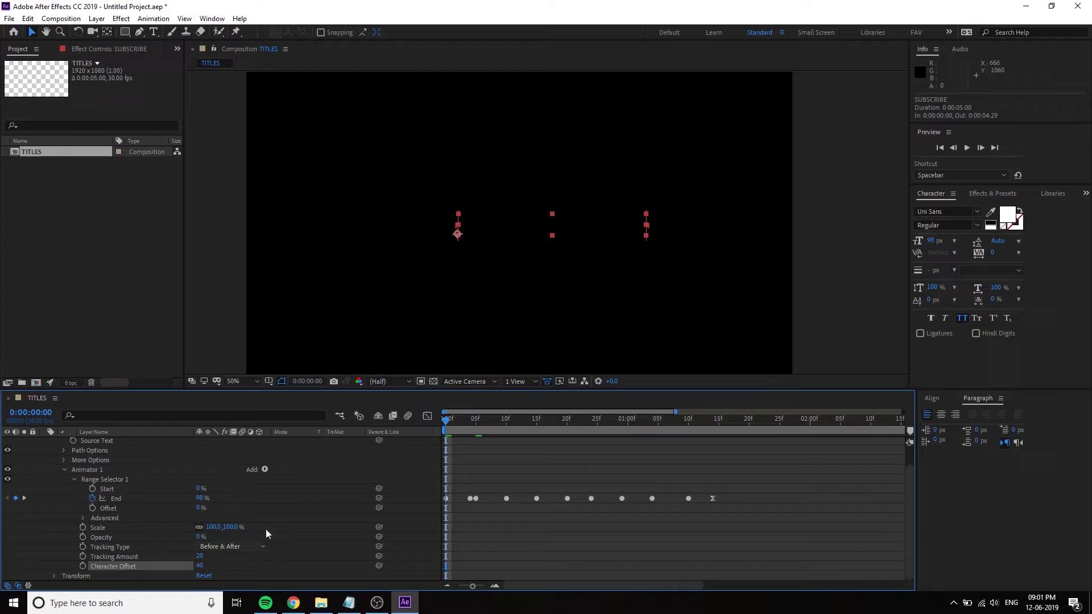
{"action": "left_click", "coordinate": [477, 421]}
{"action": "left_click_drag", "start_coordinate": [477, 421], "coordinate": [401, 434]}
{"action": "key", "text": "space"}
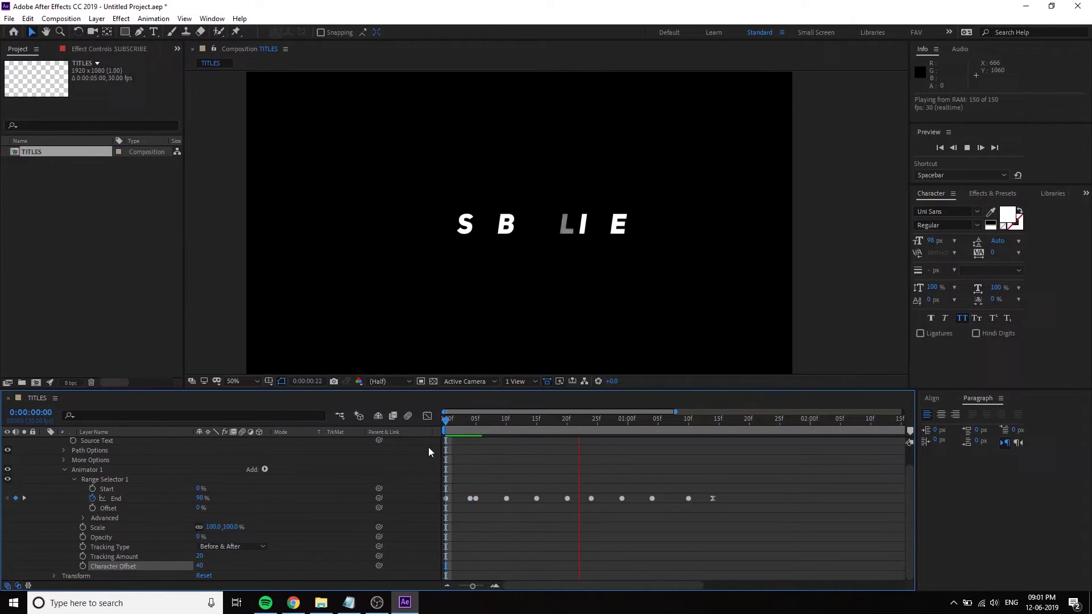
{"action": "mouse_move", "coordinate": [495, 419]}
{"action": "left_mouse_down"}
{"action": "mouse_move", "coordinate": [538, 438]}
{"action": "mouse_move", "coordinate": [676, 437]}
{"action": "left_mouse_up"}
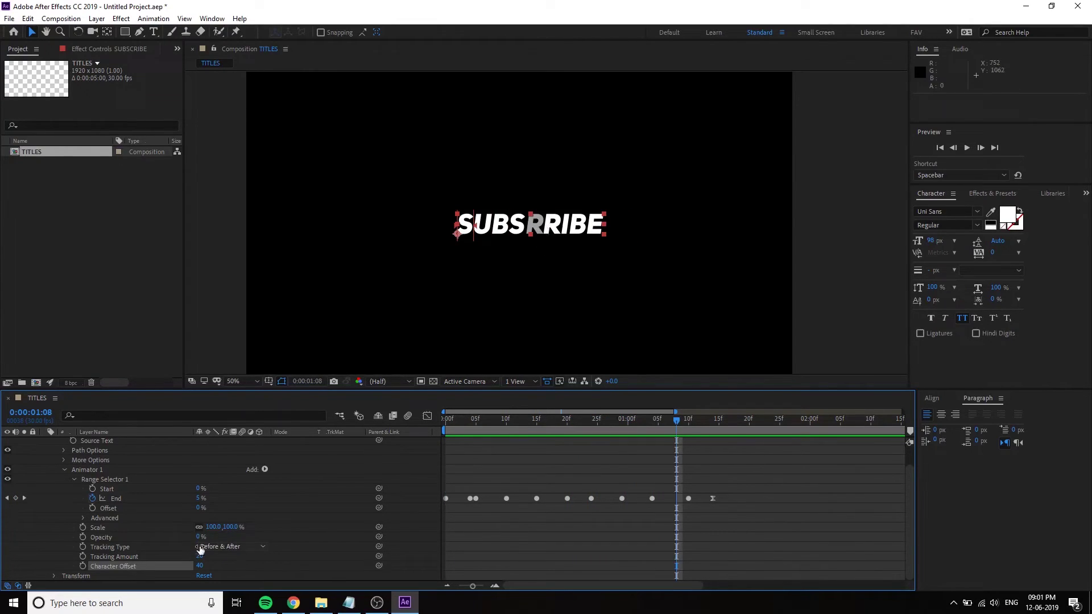
{"action": "key", "text": "Home"}
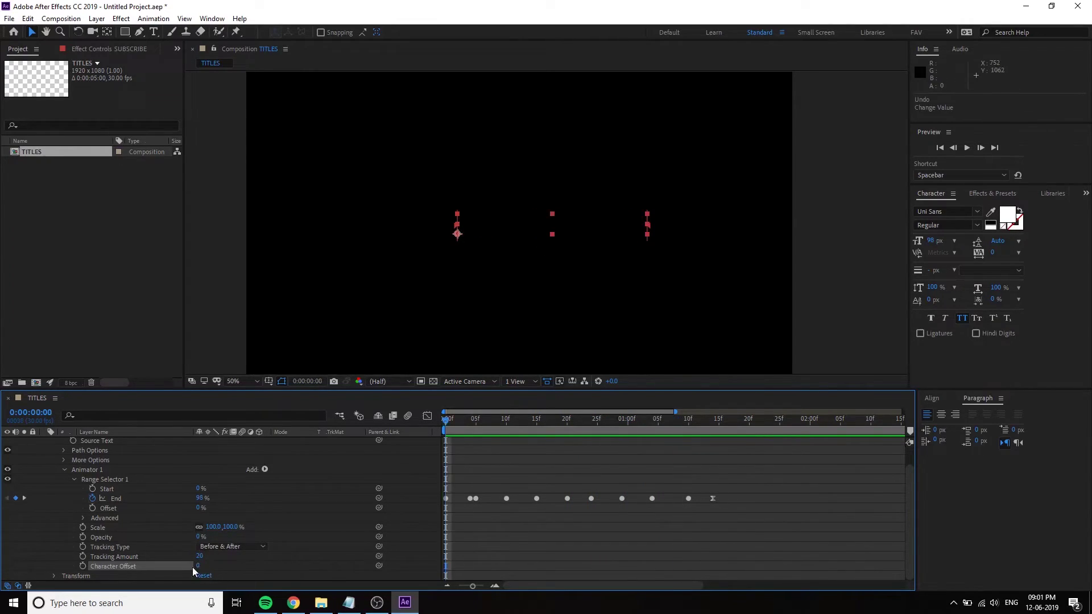
{"action": "key", "text": "ctrl+z"}
Give SUBSCRIBE's Character Offset the expression try{ wiggle(30,50) }catch(e){value};
{"action": "left_click", "coordinate": [465, 437]}
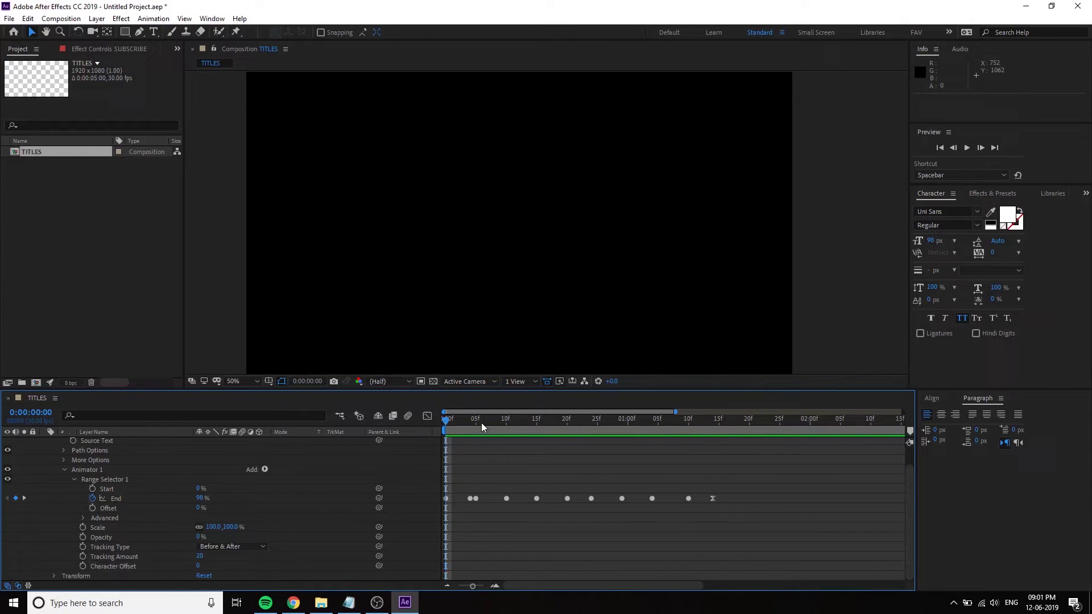
{"action": "left_click", "coordinate": [83, 567], "text": "alt"}
{"action": "key", "text": "BackSpace"}
{"action": "type", "text": "try{"}
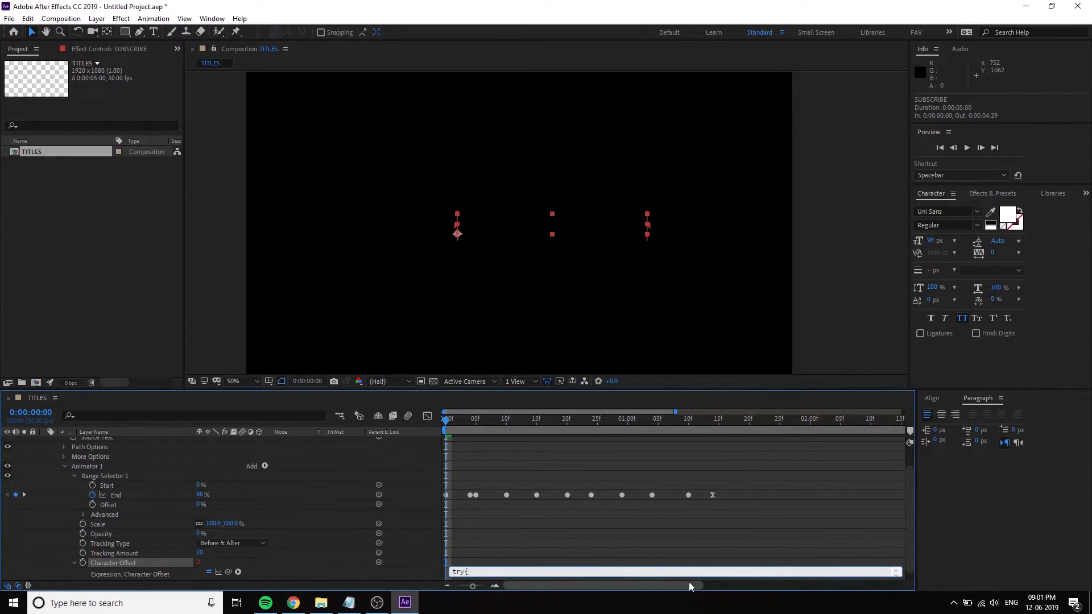
{"action": "type", "text": "wiggle(30,50)"}
{"action": "key", "text": "Return"}
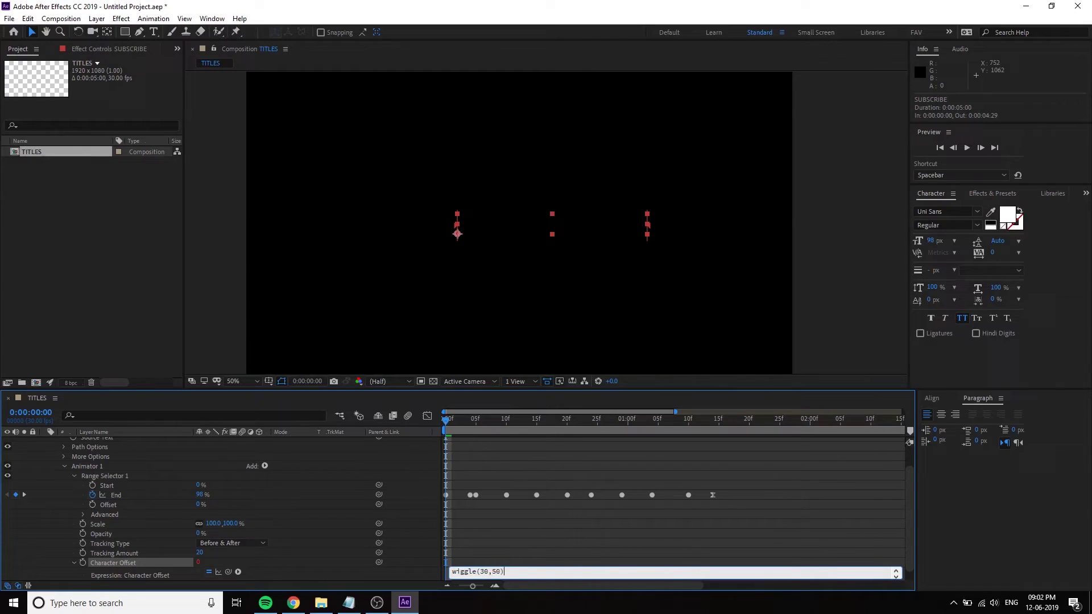
{"action": "key", "text": "ctrl+a"}
{"action": "type", "text": "value"}
{"action": "type", "text": "}"}
{"action": "key", "text": "Return"}
{"action": "left_click", "coordinate": [682, 555]}
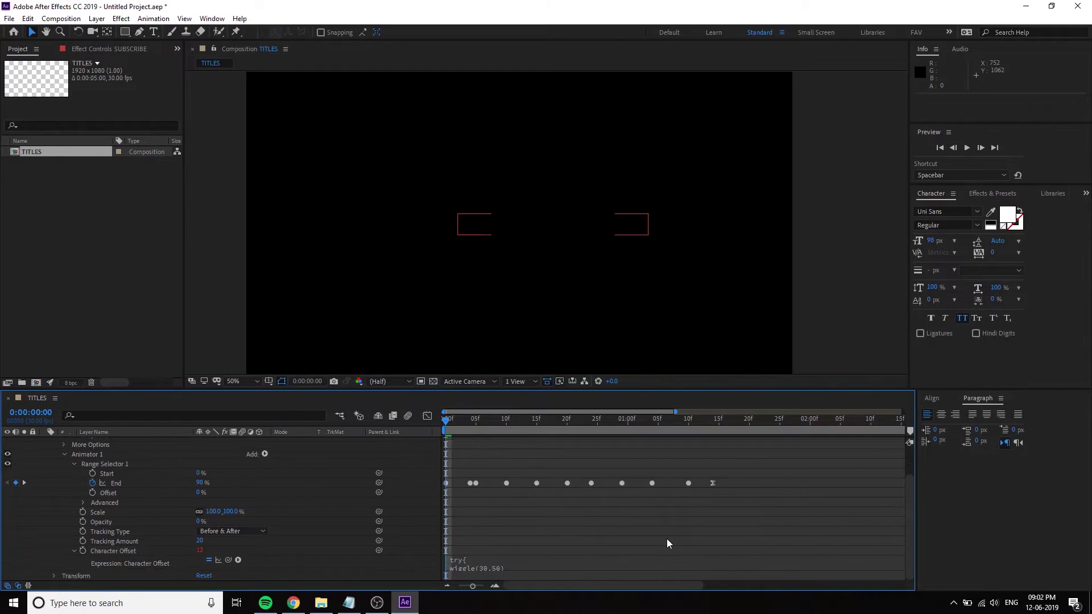
Select and delete the existing Character Offset expression text
{"action": "left_click", "coordinate": [54, 579]}
{"action": "left_click", "coordinate": [525, 529]}
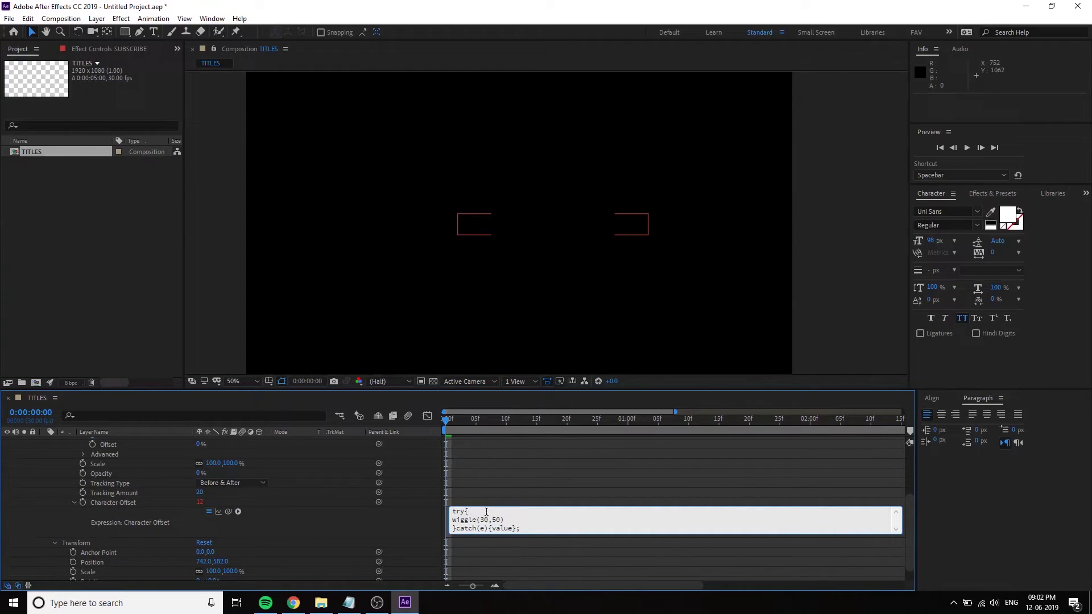
{"action": "left_click_drag", "start_coordinate": [486, 512], "coordinate": [515, 529]}
{"action": "key", "text": "KP_Enter"}
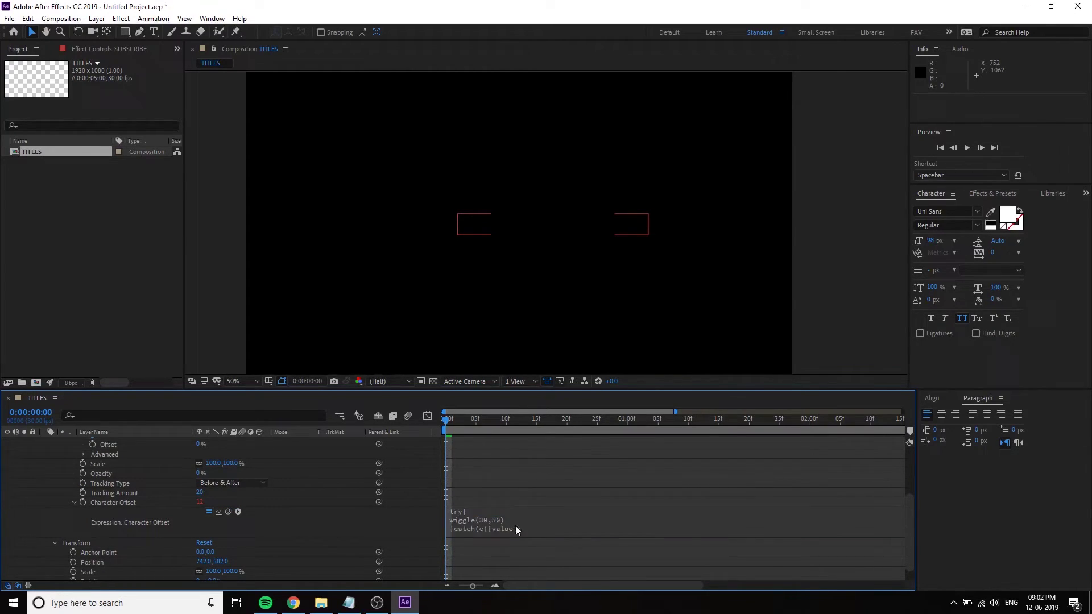
{"action": "left_click", "coordinate": [515, 530]}
{"action": "key", "text": "BackSpace"}
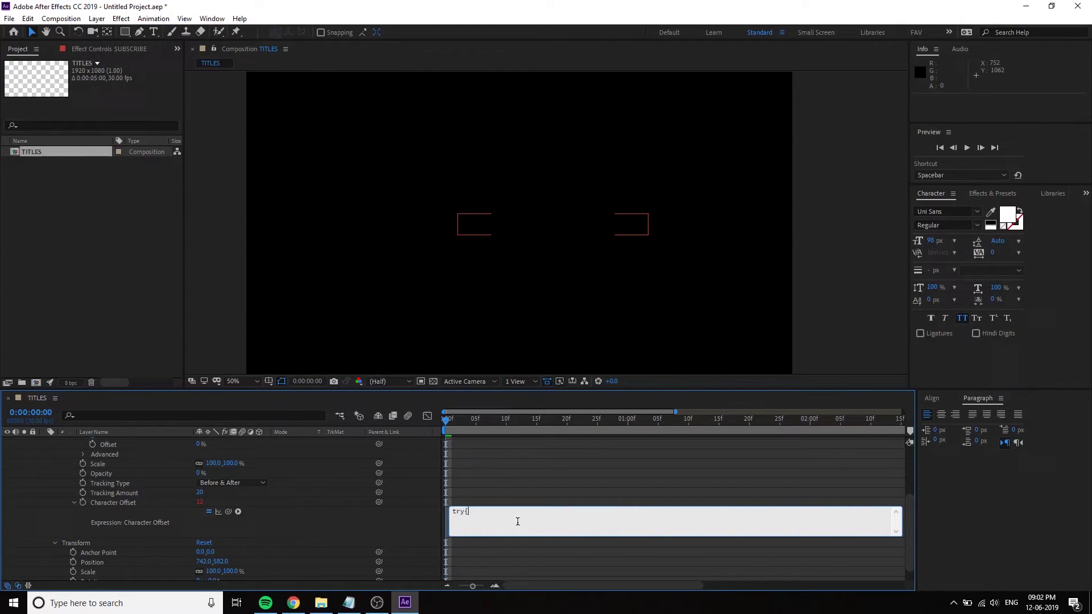
Retype try{ wiggle(30,50) }catch(e){value}; over three lines, commit it and preview
{"action": "key", "text": "Return"}
{"action": "type", "text": "wiggle("}
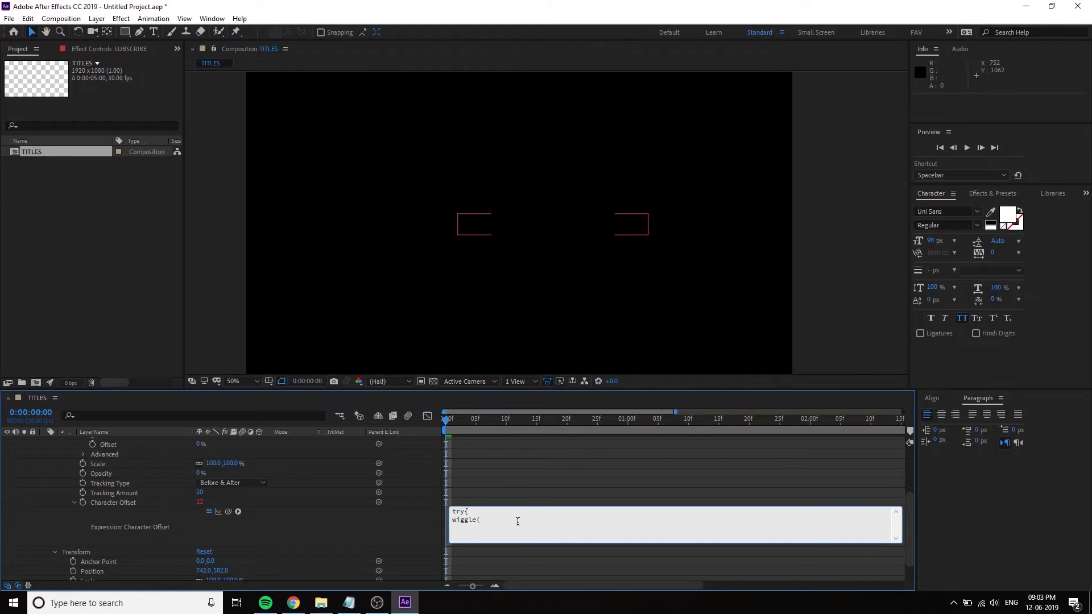
{"action": "type", "text": "30,50"}
{"action": "type", "text": ")"}
{"action": "key", "text": "Return"}
{"action": "type", "text": "}catch(e){val"}
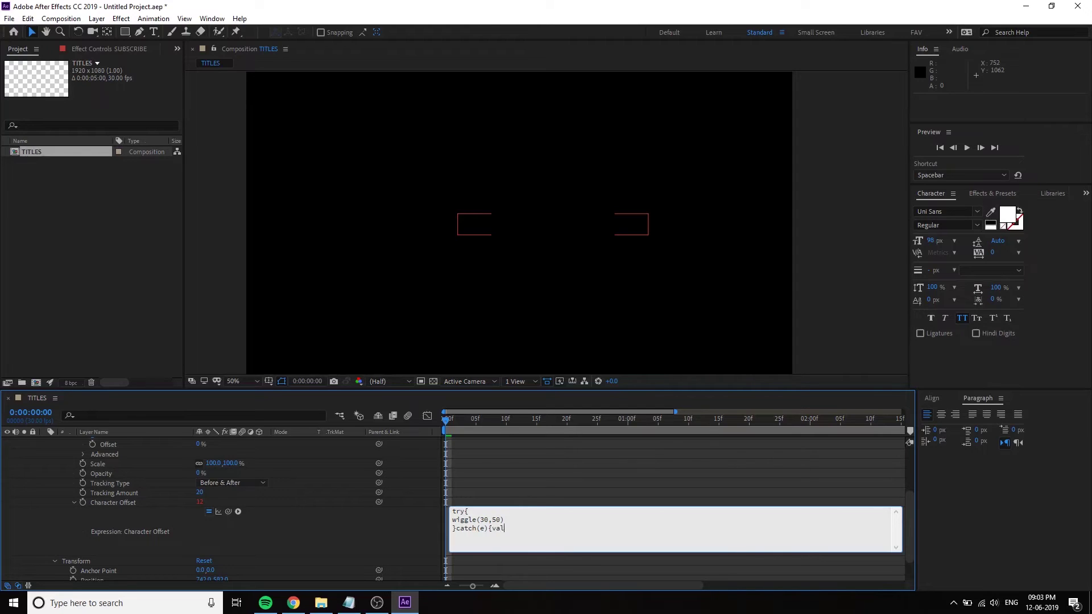
{"action": "type", "text": "ue"}
{"action": "type", "text": "};"}
{"action": "left_click", "coordinate": [548, 484]}
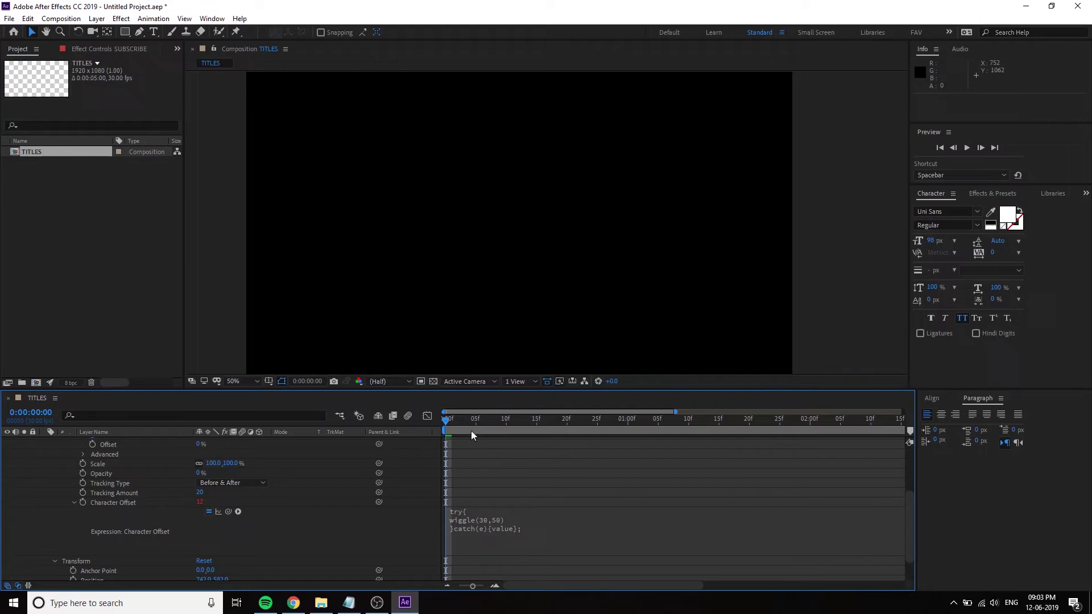
{"action": "key", "text": "space"}
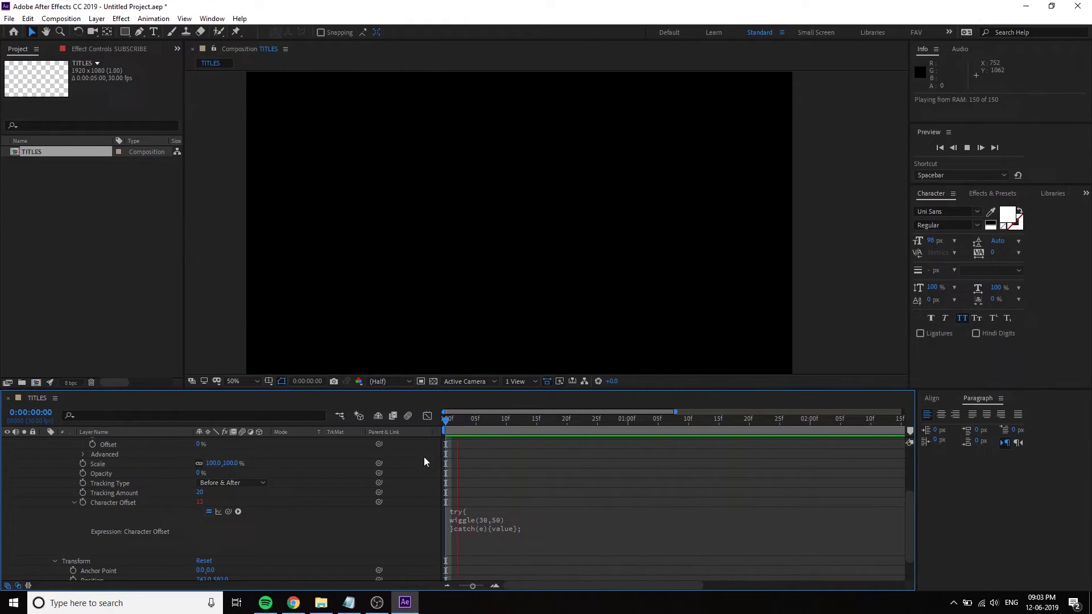
Replay the SUBSCRIBE animation from the start with Character Offset selected
{"action": "key", "text": "space"}
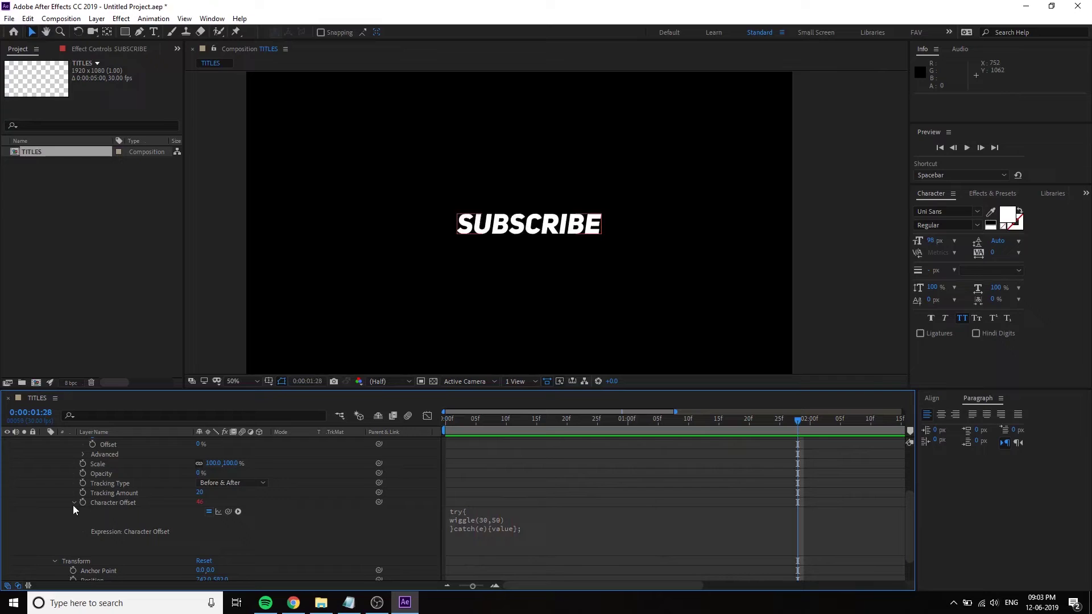
{"action": "left_click", "coordinate": [450, 420]}
{"action": "left_click", "coordinate": [191, 504]}
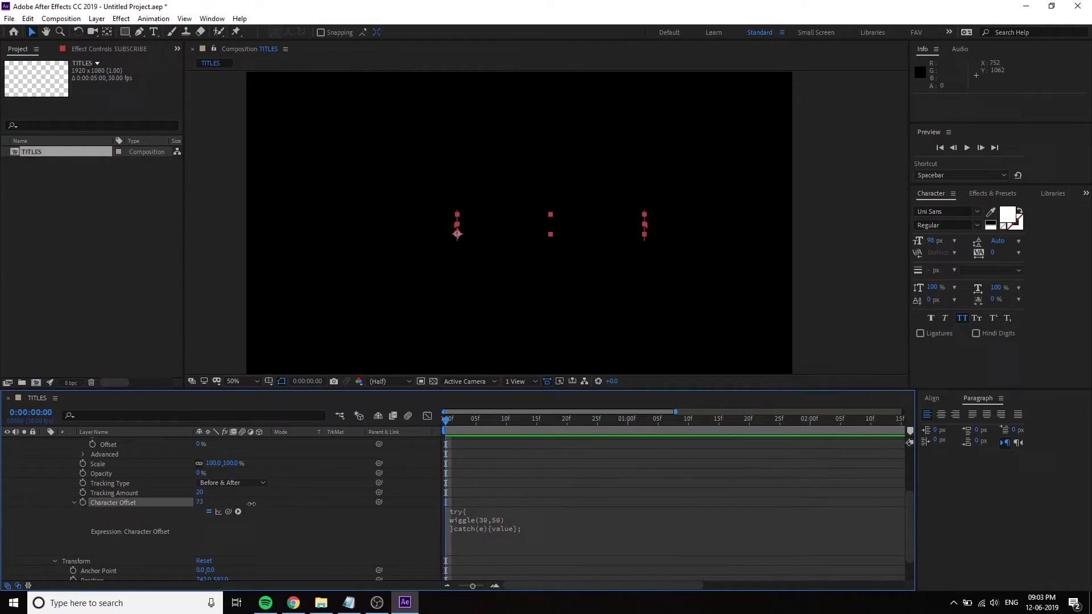
{"action": "key", "text": "space"}
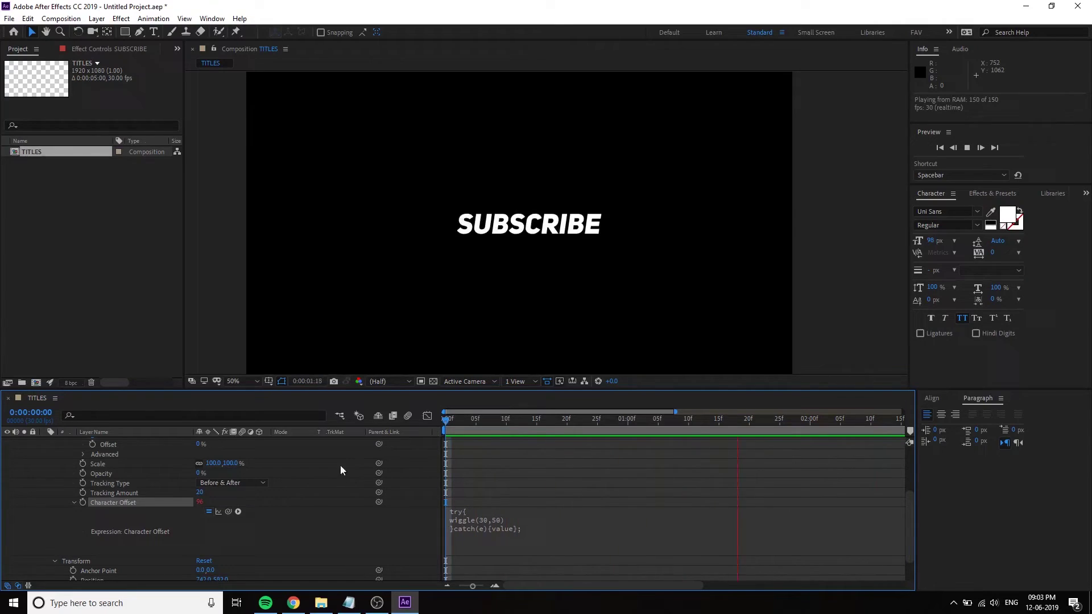
{"action": "key", "text": "space"}
Adjust the Character Offset amount and replay the scrambling letters from the first frame
{"action": "mouse_move", "coordinate": [201, 503]}
{"action": "left_mouse_down"}
{"action": "mouse_move", "coordinate": [214, 502]}
{"action": "mouse_move", "coordinate": [193, 517]}
{"action": "mouse_move", "coordinate": [193, 506]}
{"action": "left_mouse_up"}
{"action": "key", "text": "Home"}
{"action": "key", "text": "space"}
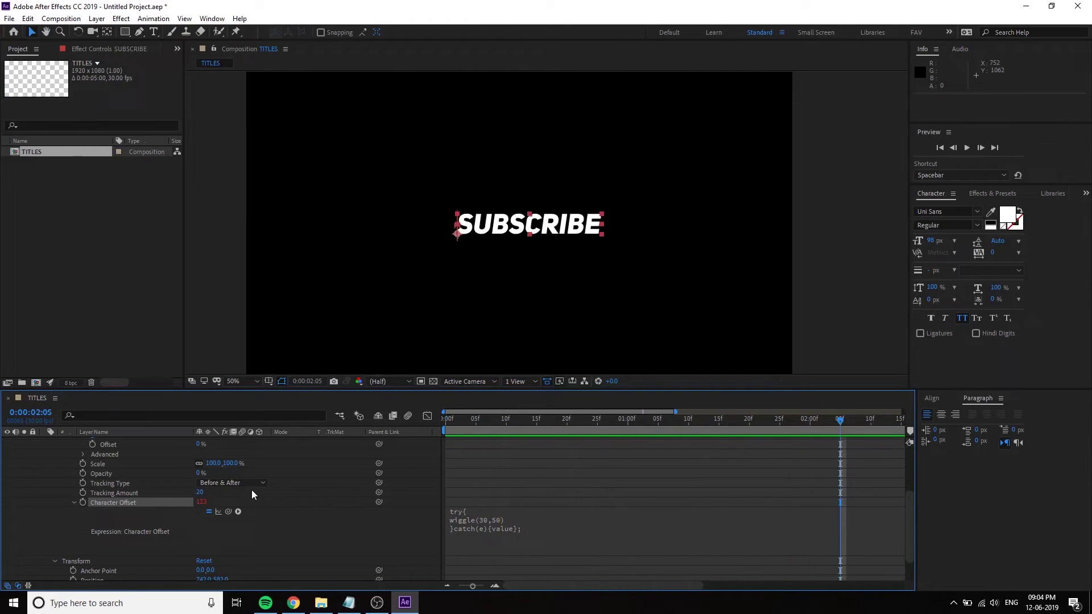
{"action": "key", "text": "space"}
{"action": "left_click", "coordinate": [202, 503]}
{"action": "key", "text": "Return"}
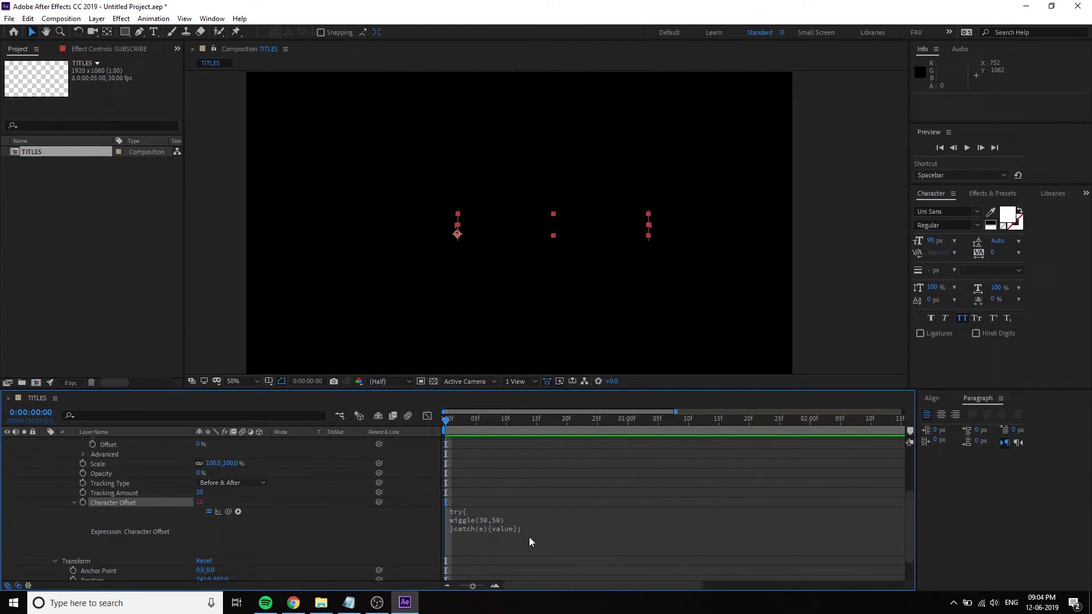
{"action": "key", "text": "space"}
Stop the preview and colour the SUBSCRIBE text orange-yellow
{"action": "key", "text": "space"}
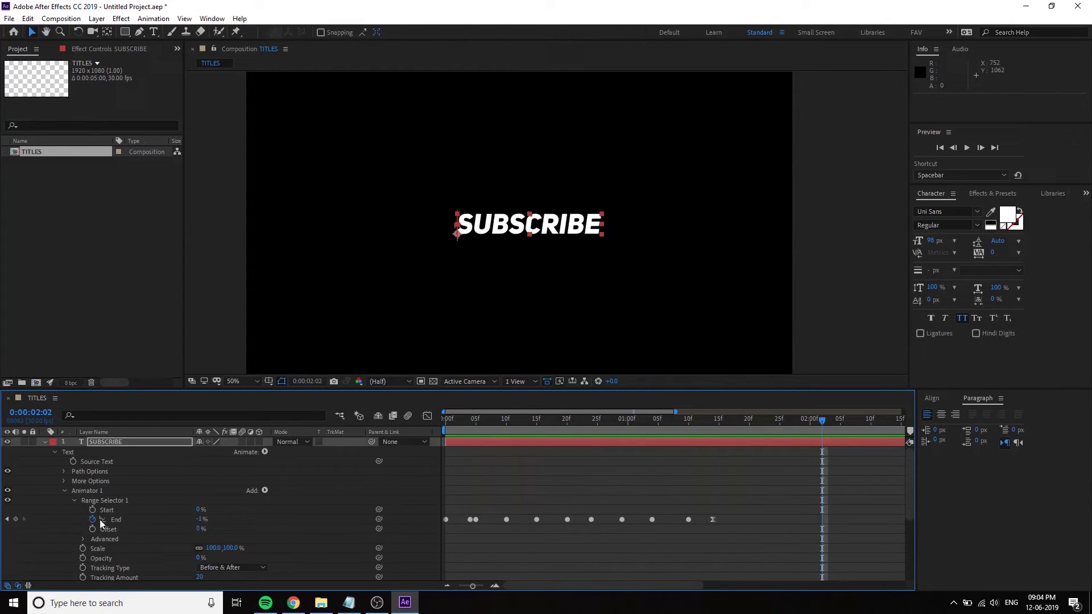
{"action": "left_click", "coordinate": [62, 492]}
{"action": "left_click", "coordinate": [45, 441]}
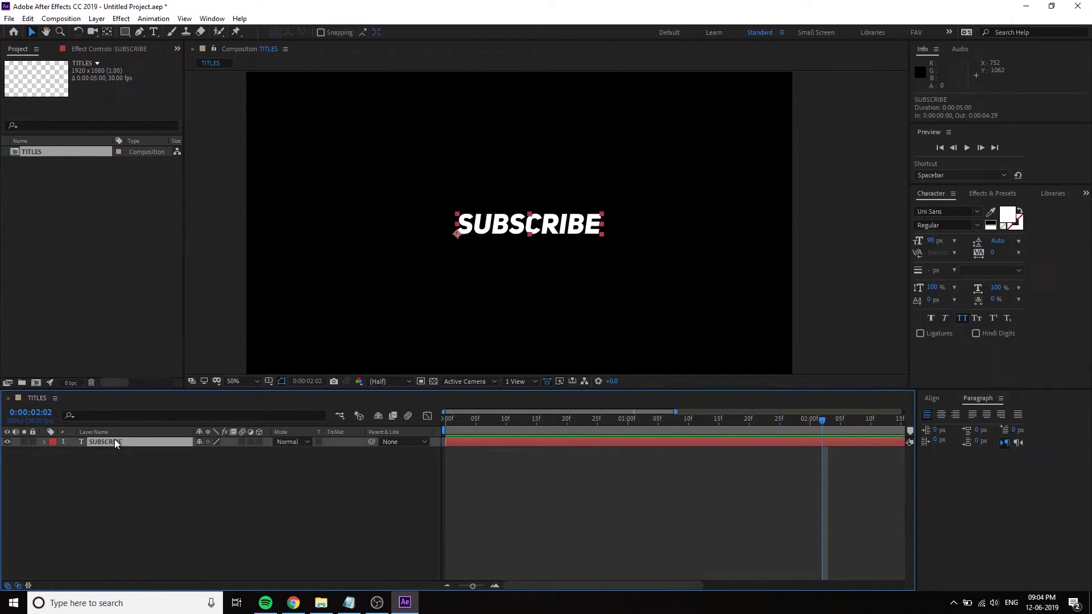
{"action": "left_click", "coordinate": [1008, 215]}
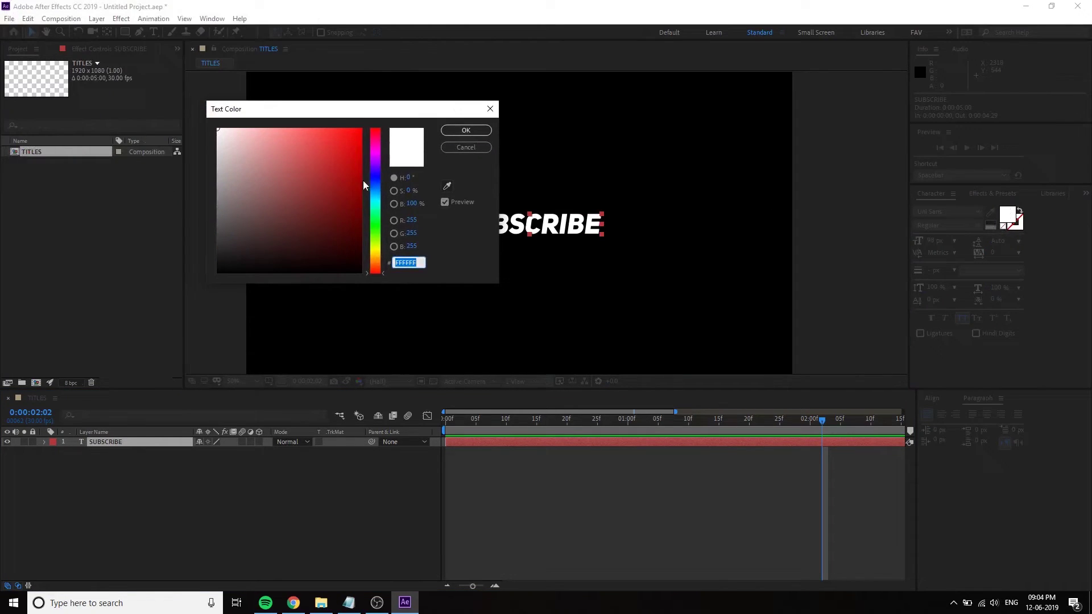
{"action": "left_click_drag", "start_coordinate": [375, 260], "coordinate": [374, 254]}
{"action": "left_click", "coordinate": [362, 129]}
{"action": "key", "text": "Return"}
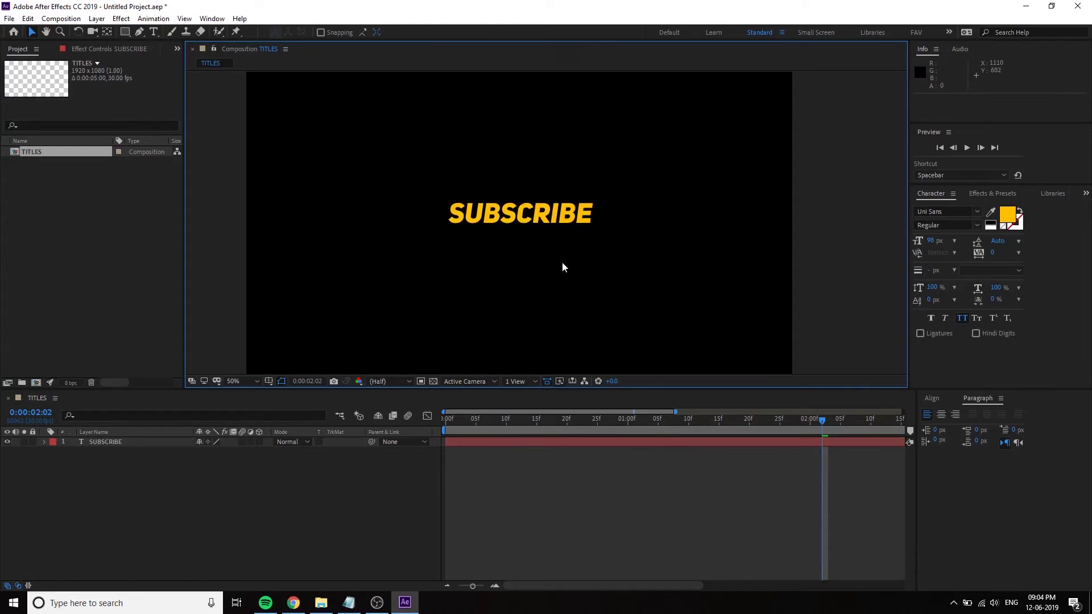
Duplicate SUBSCRIBE into an IRSHAD PC title placed just above it
{"action": "mouse_move", "coordinate": [559, 226]}
{"action": "left_mouse_down"}
{"action": "mouse_move", "coordinate": [554, 220]}
{"action": "mouse_move", "coordinate": [546, 247]}
{"action": "mouse_move", "coordinate": [543, 240]}
{"action": "left_mouse_up"}
{"action": "key", "text": "ctrl+d"}
{"action": "double_click", "coordinate": [543, 239]}
{"action": "type", "text": "YouT"}
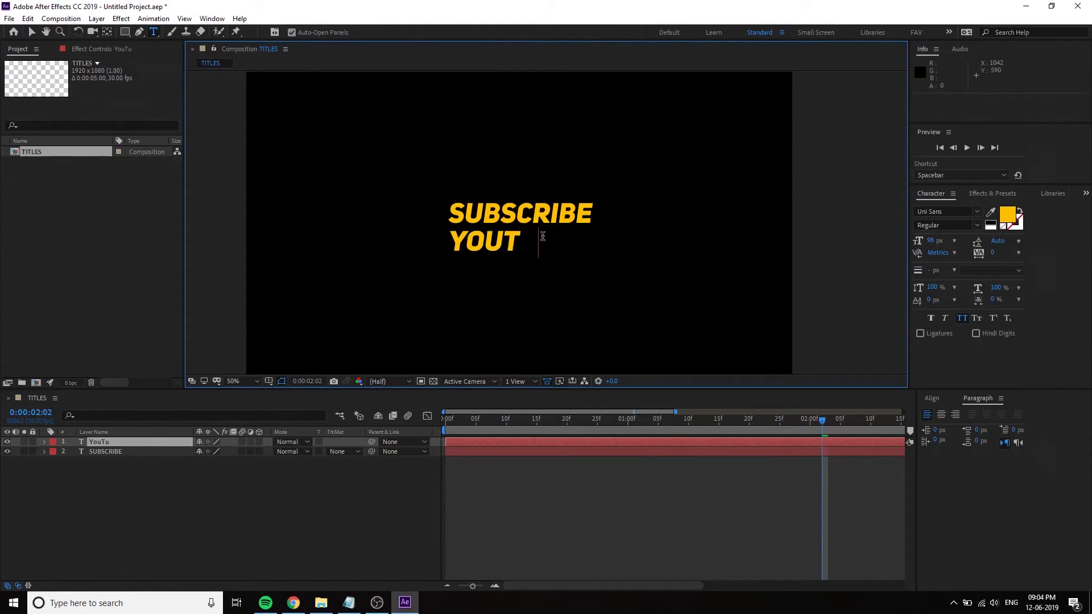
{"action": "type", "text": "ube"}
{"action": "type", "text": "IRSHAD"}
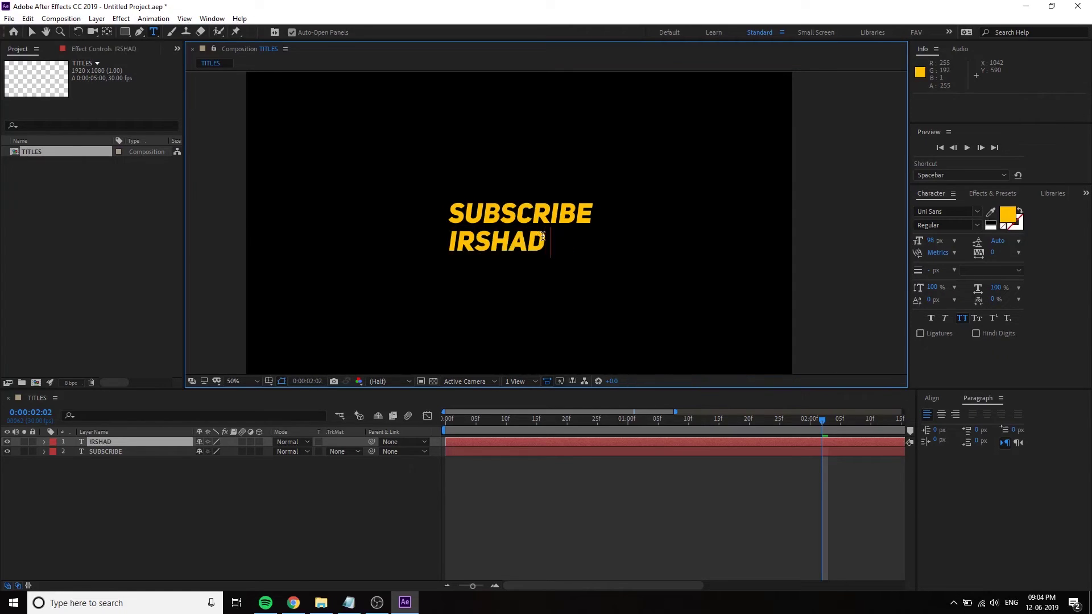
{"action": "type", "text": " PC"}
{"action": "left_click", "coordinate": [29, 33]}
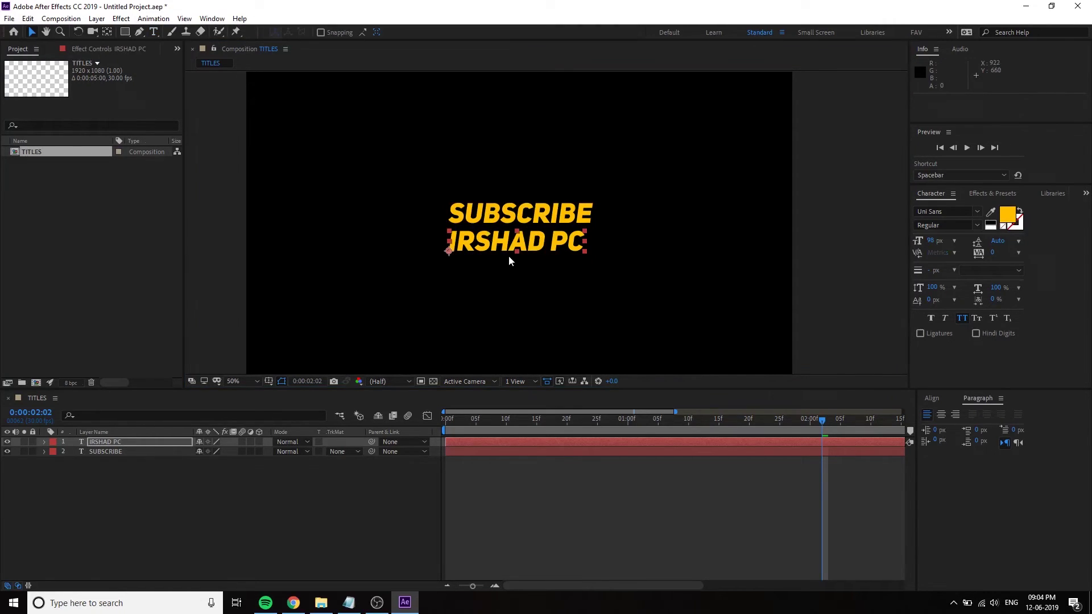
{"action": "mouse_move", "coordinate": [512, 247]}
{"action": "left_mouse_down"}
{"action": "mouse_move", "coordinate": [512, 187]}
{"action": "mouse_move", "coordinate": [512, 236]}
{"action": "left_mouse_up"}
{"action": "left_click_drag", "start_coordinate": [512, 183], "coordinate": [516, 215]}
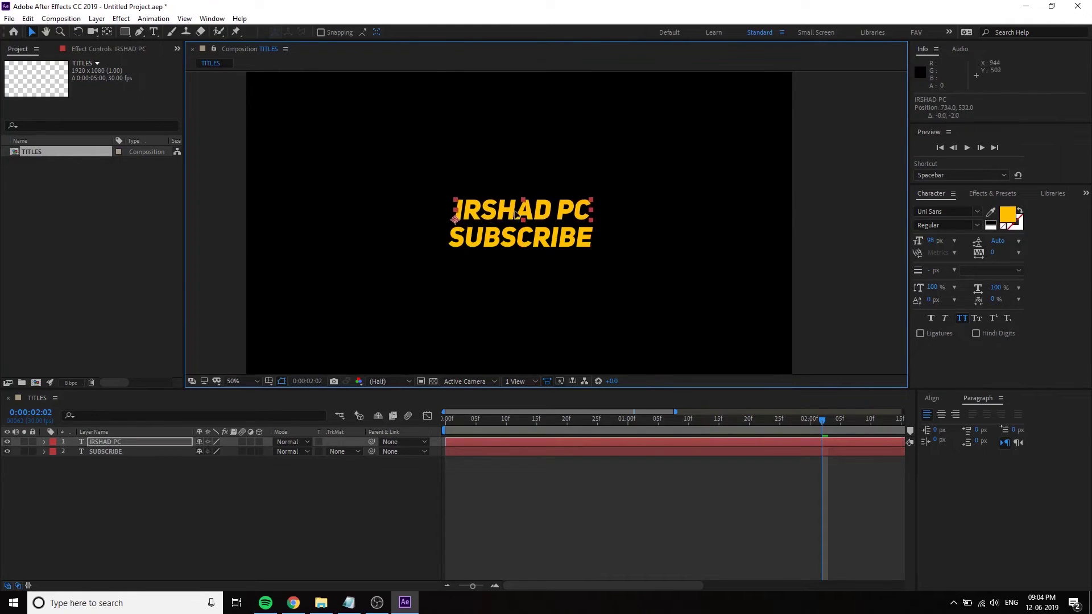
Make IRSHAD PC white with a larger font, nudged slightly down
{"action": "left_click", "coordinate": [991, 225]}
{"action": "left_click", "coordinate": [582, 220]}
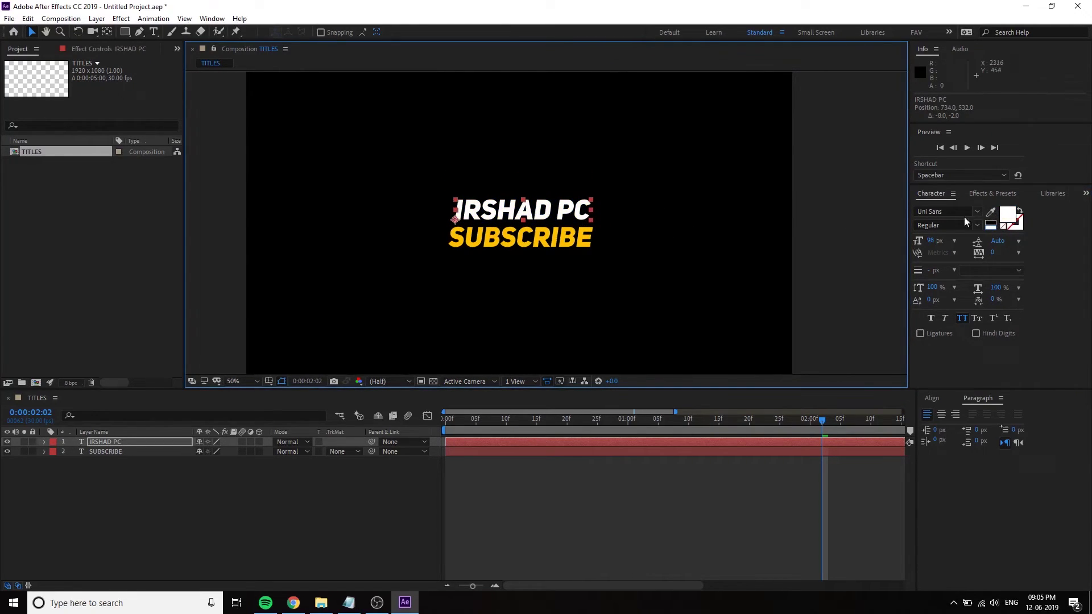
{"action": "double_click", "coordinate": [536, 210]}
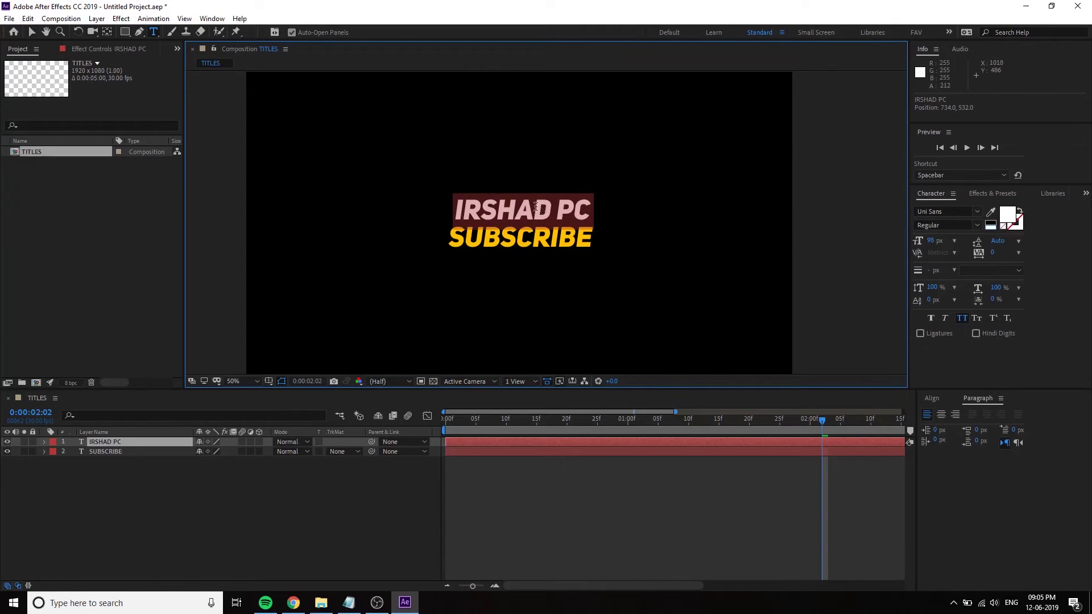
{"action": "left_click", "coordinate": [611, 213]}
{"action": "double_click", "coordinate": [597, 210]}
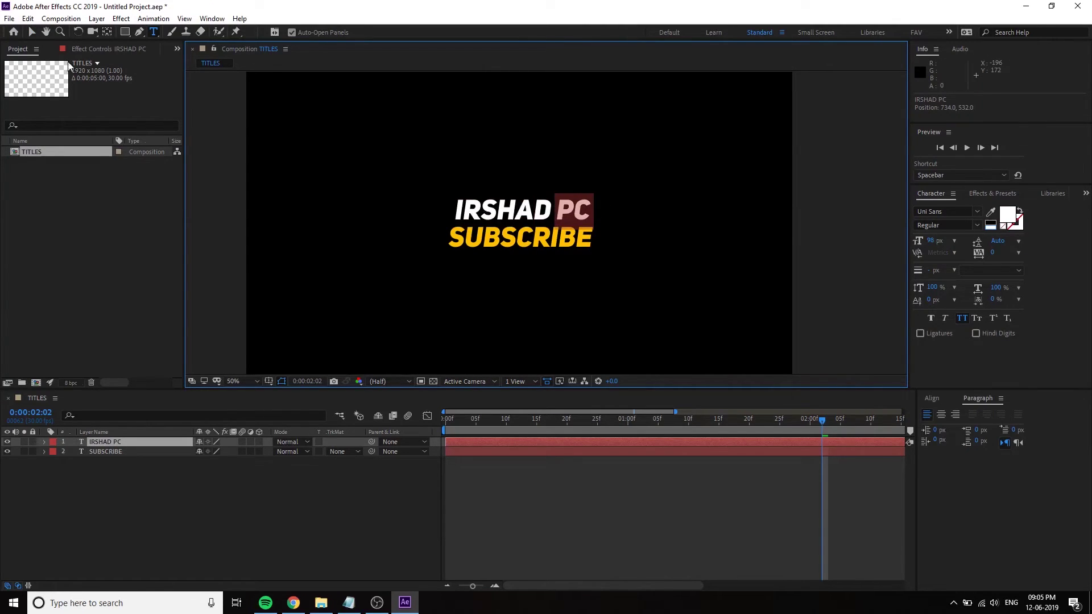
{"action": "key", "text": "Escape"}
{"action": "left_click_drag", "start_coordinate": [932, 242], "coordinate": [945, 244]}
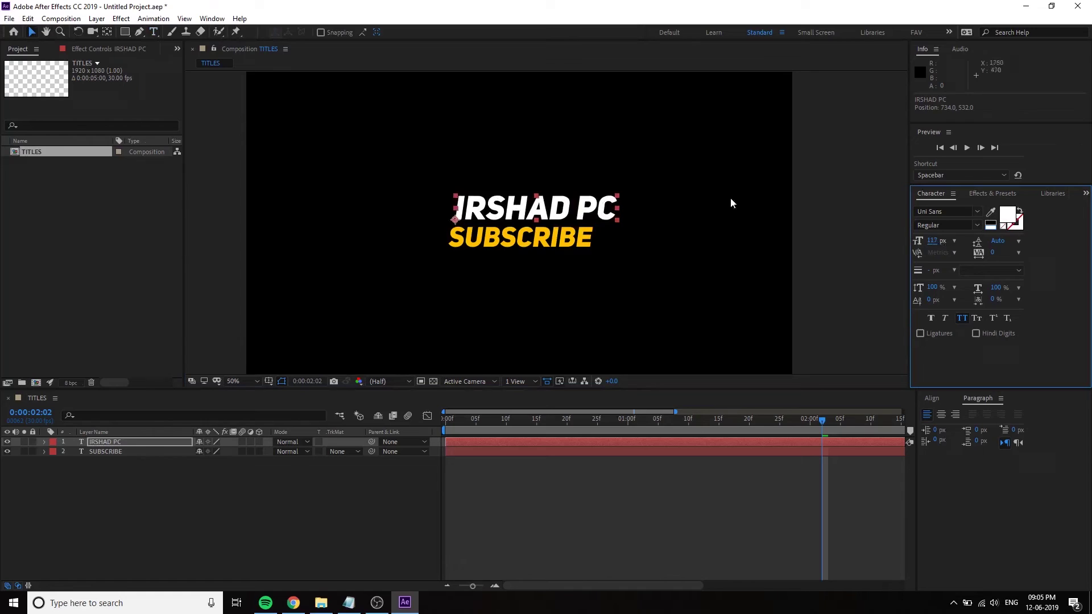
{"action": "left_click_drag", "start_coordinate": [610, 215], "coordinate": [611, 216]}
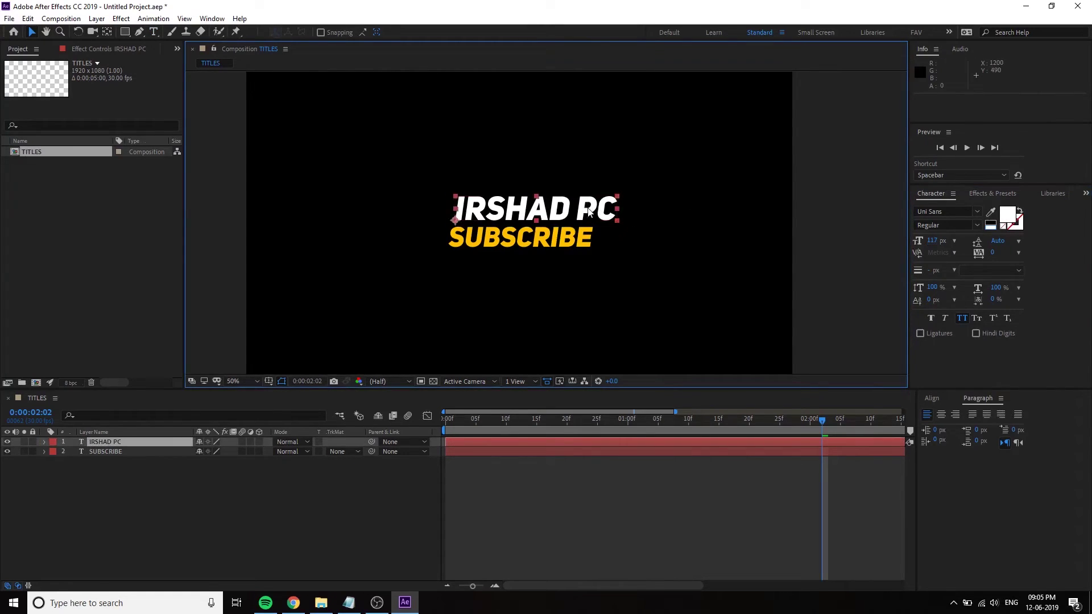
{"action": "left_click", "coordinate": [690, 256]}
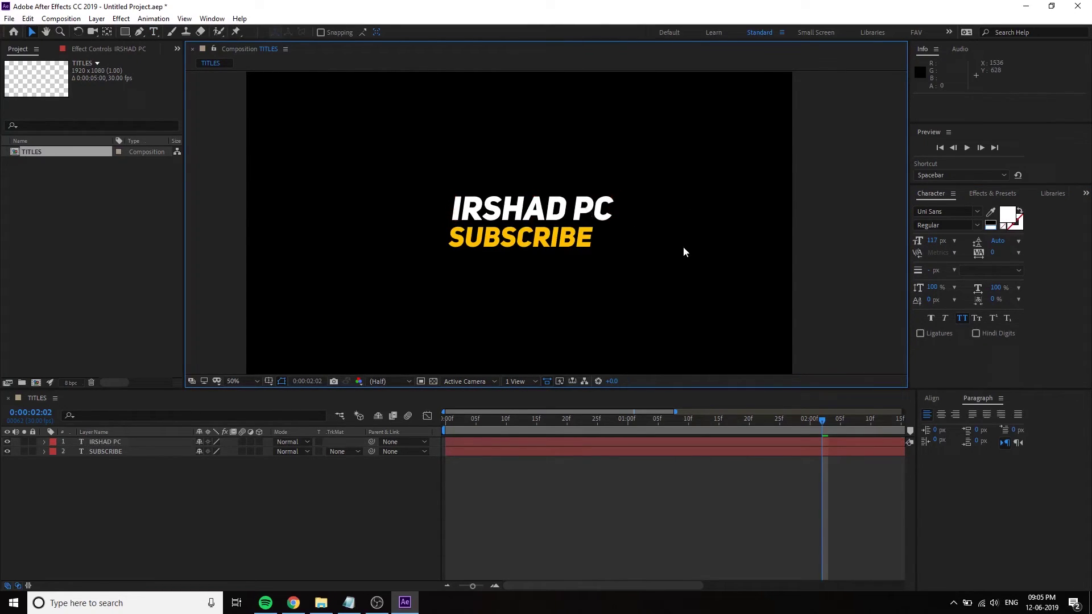
Preview both titles from the first frame and delay SUBSCRIBE's start a few frames
{"action": "left_click", "coordinate": [406, 435]}
{"action": "key", "text": "Home"}
{"action": "key", "text": "space"}
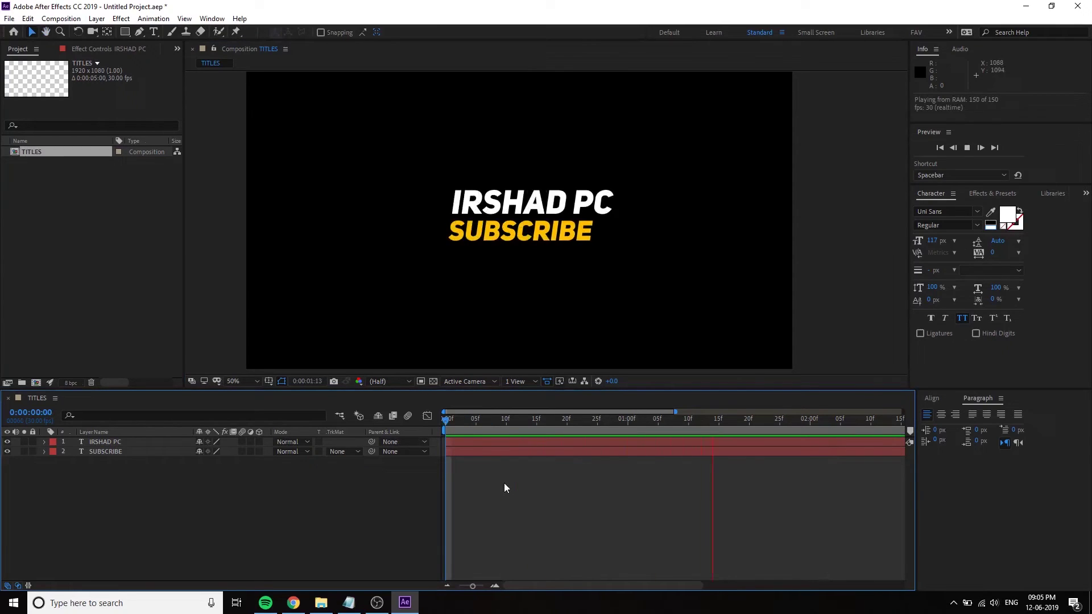
{"action": "left_click", "coordinate": [452, 452]}
{"action": "left_click_drag", "start_coordinate": [453, 455], "coordinate": [459, 454]}
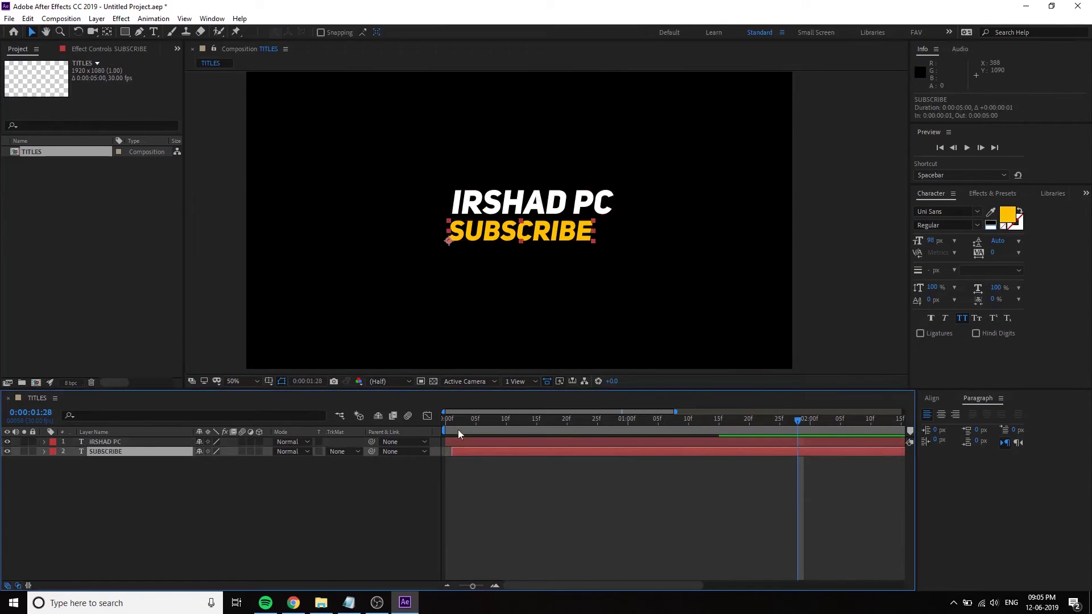
{"action": "key", "text": "space"}
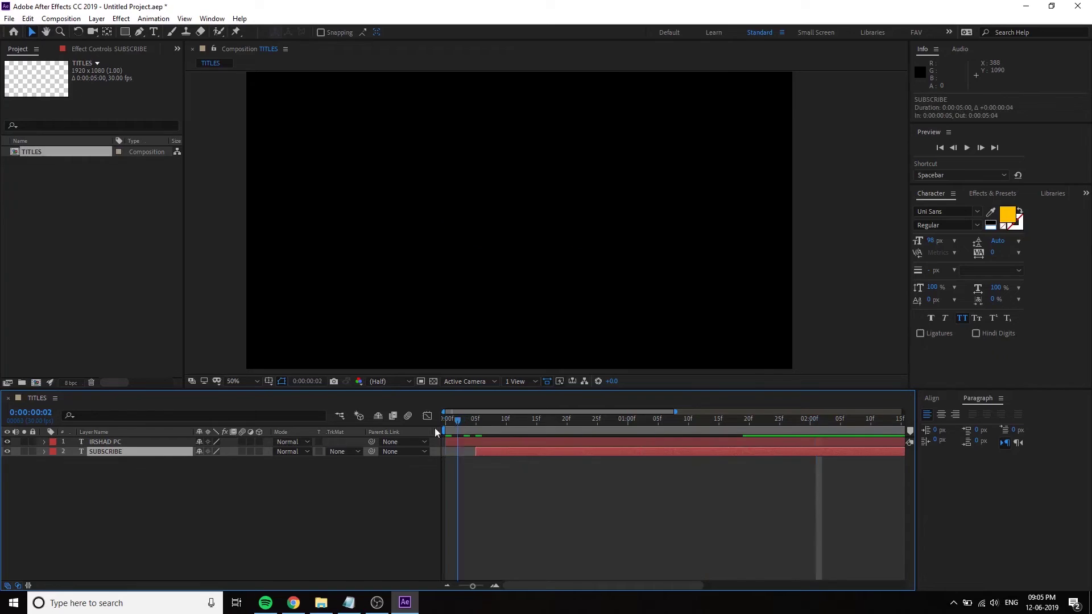
{"action": "left_click_drag", "start_coordinate": [452, 451], "coordinate": [477, 451]}
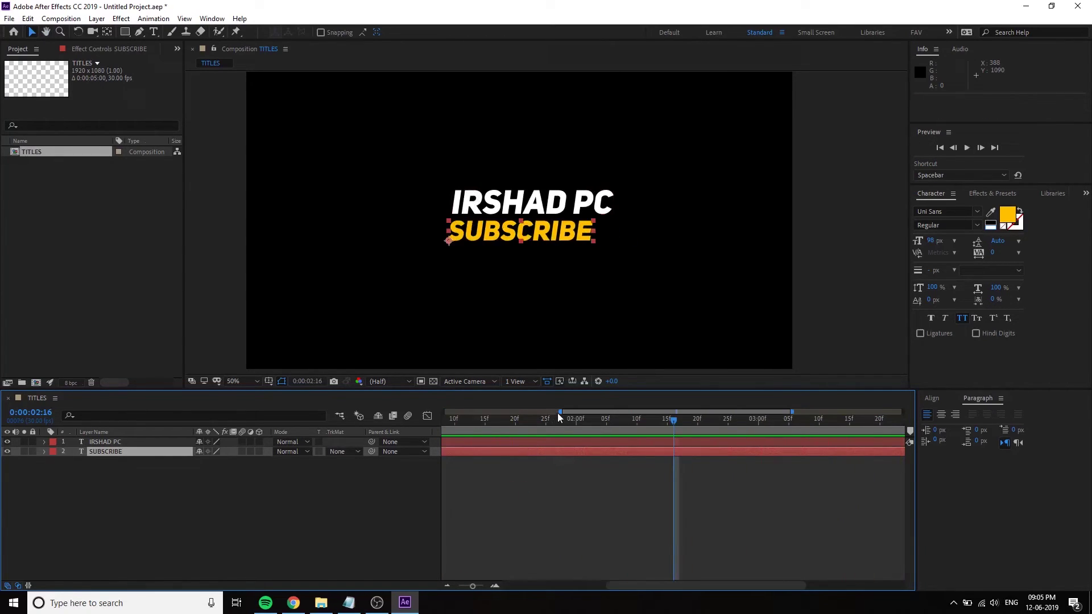
{"action": "left_click", "coordinate": [478, 512]}
Show the full five seconds, preview again, and scrub to 0:00:02:10
{"action": "key", "text": "minus"}
{"action": "key", "text": "minus"}
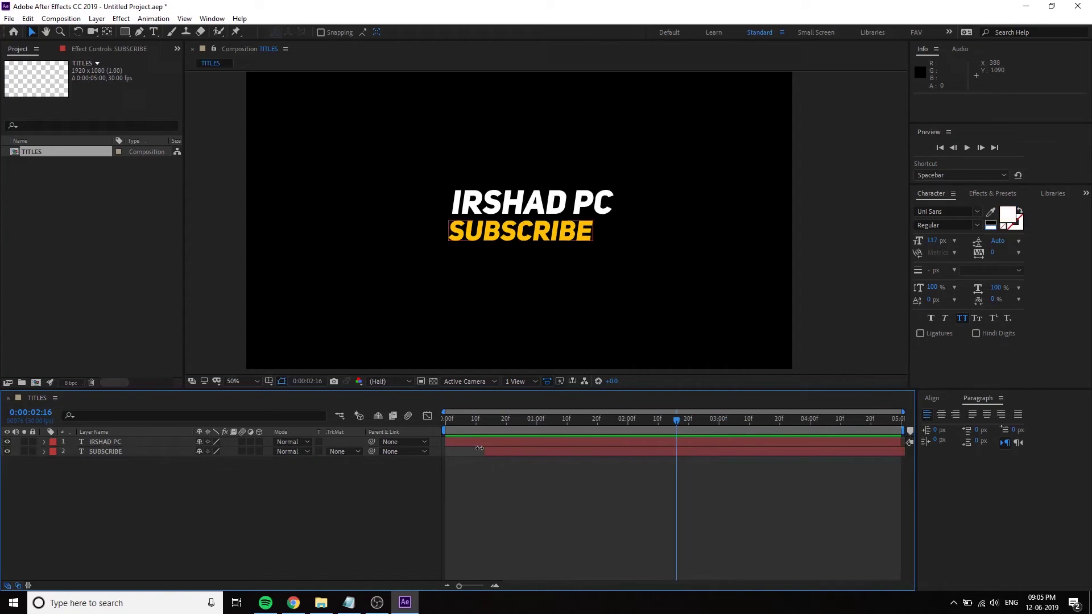
{"action": "left_click", "coordinate": [510, 452]}
{"action": "left_click_drag", "start_coordinate": [430, 420], "coordinate": [485, 438]}
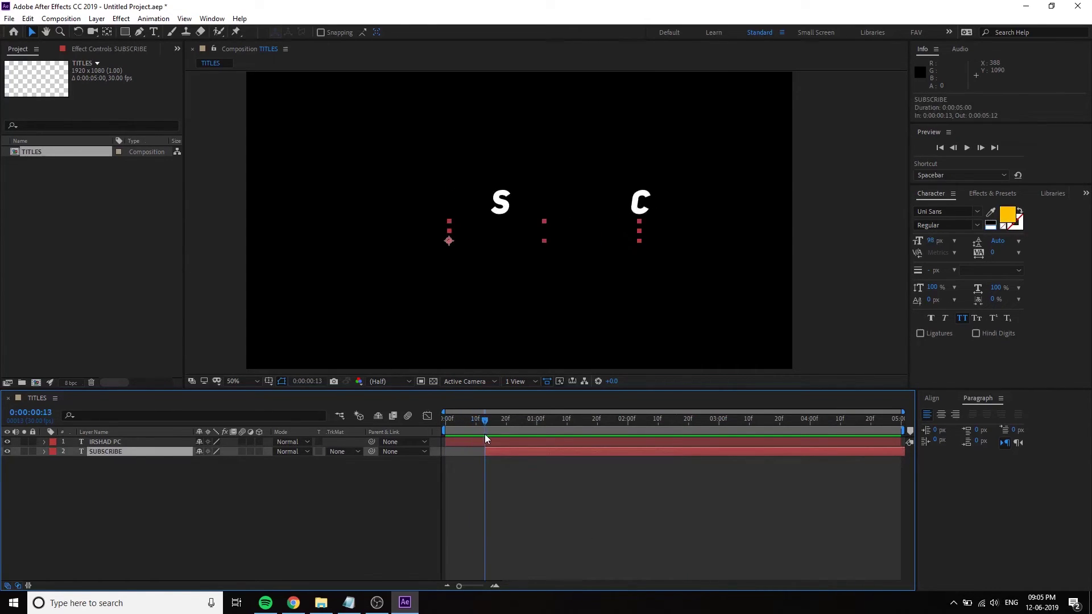
{"action": "key", "text": "space"}
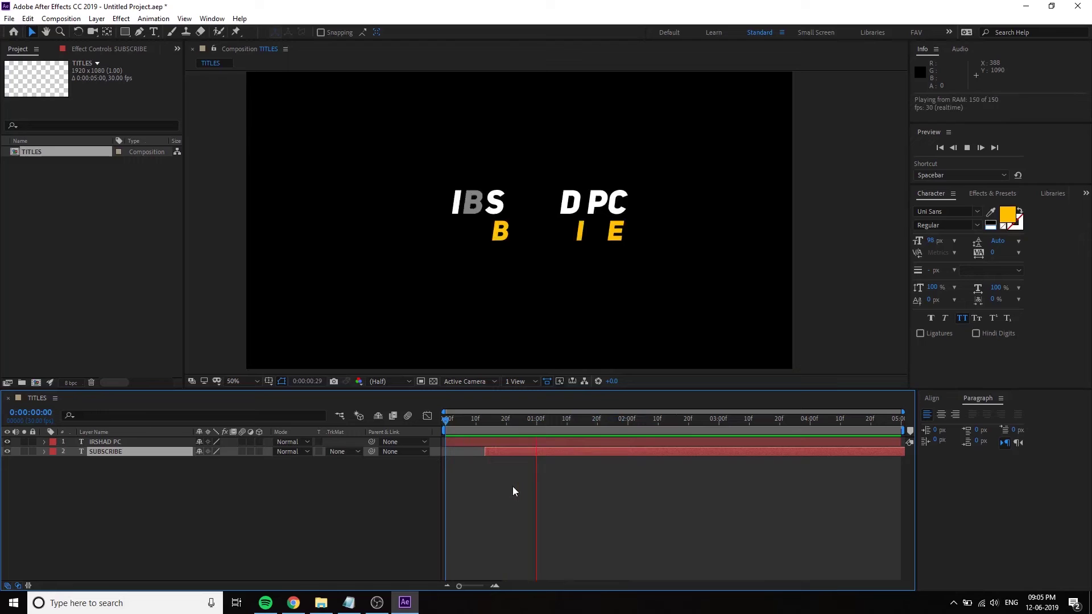
{"action": "key", "text": "space"}
{"action": "left_click", "coordinate": [491, 421]}
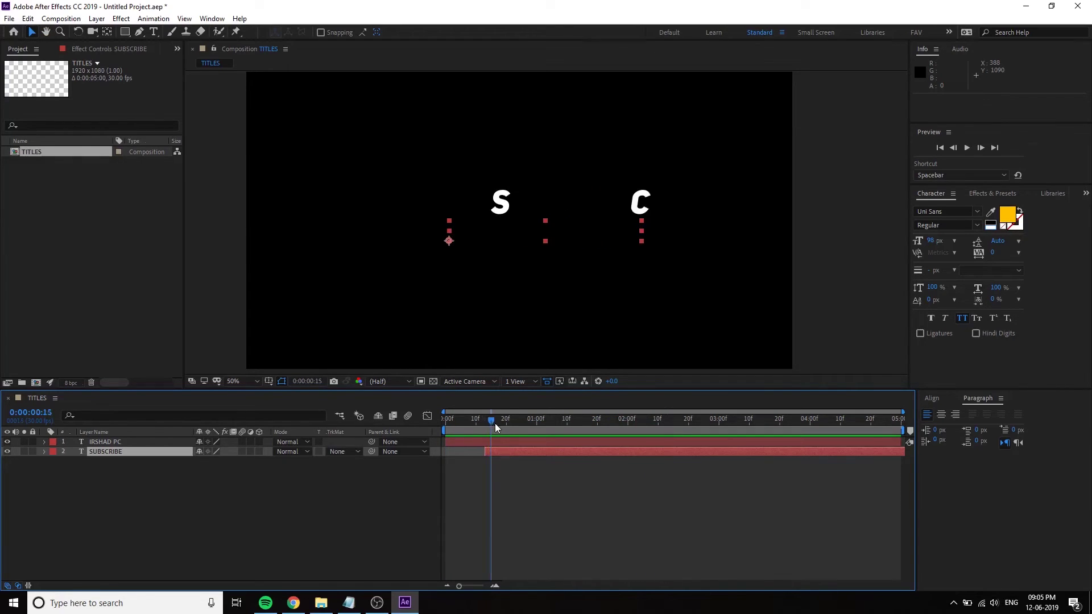
{"action": "left_click_drag", "start_coordinate": [492, 420], "coordinate": [658, 419]}
{"action": "left_click", "coordinate": [569, 538]}
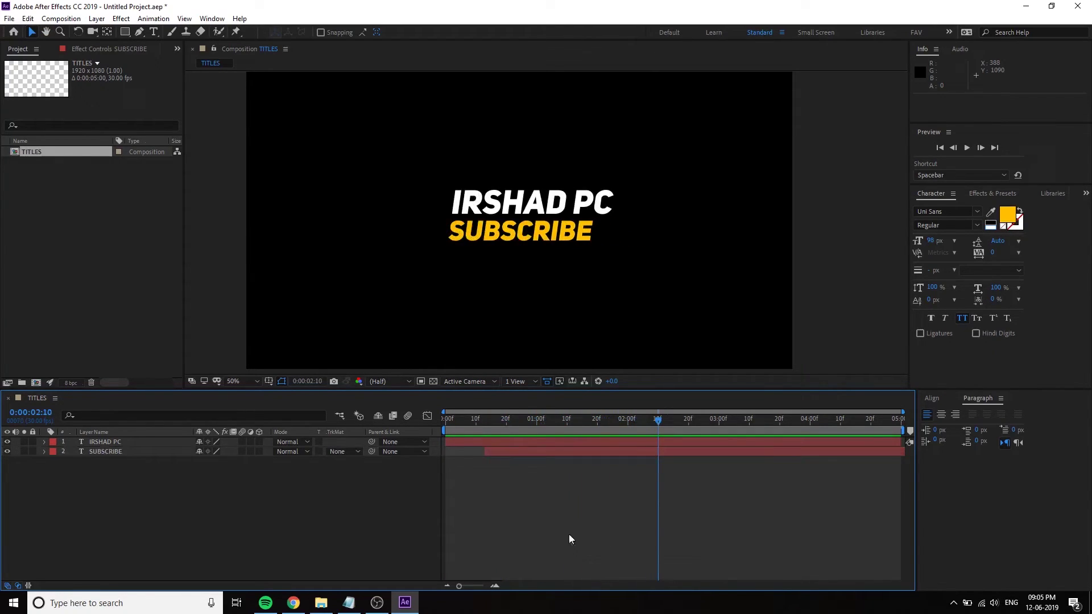
Pen a closed parallelogram around both titles and level its top edge
{"action": "left_click", "coordinate": [139, 33]}
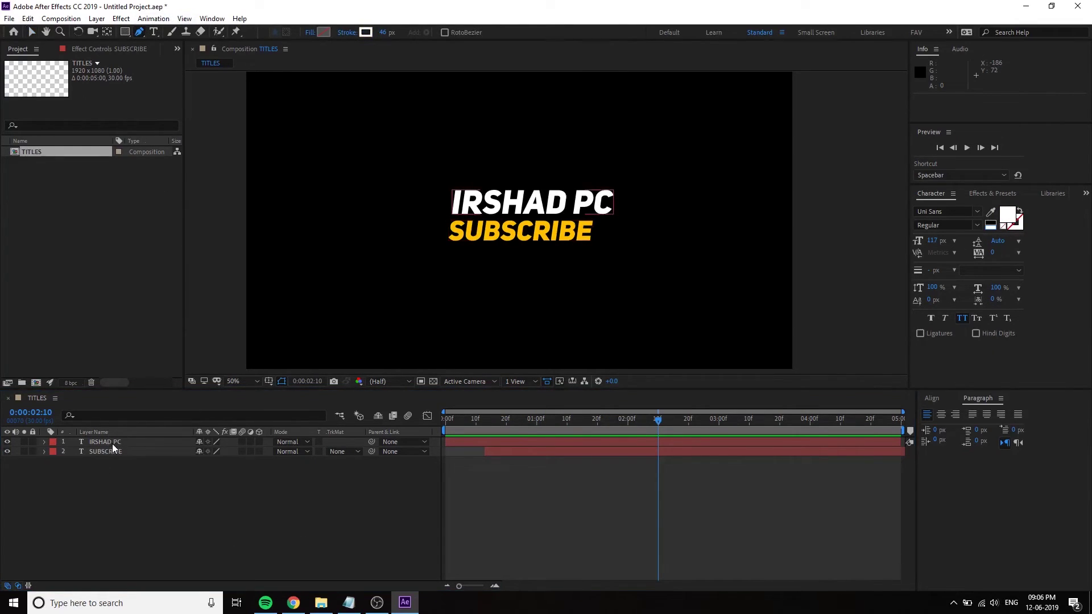
{"action": "left_click", "coordinate": [138, 477]}
{"action": "left_click", "coordinate": [483, 178]}
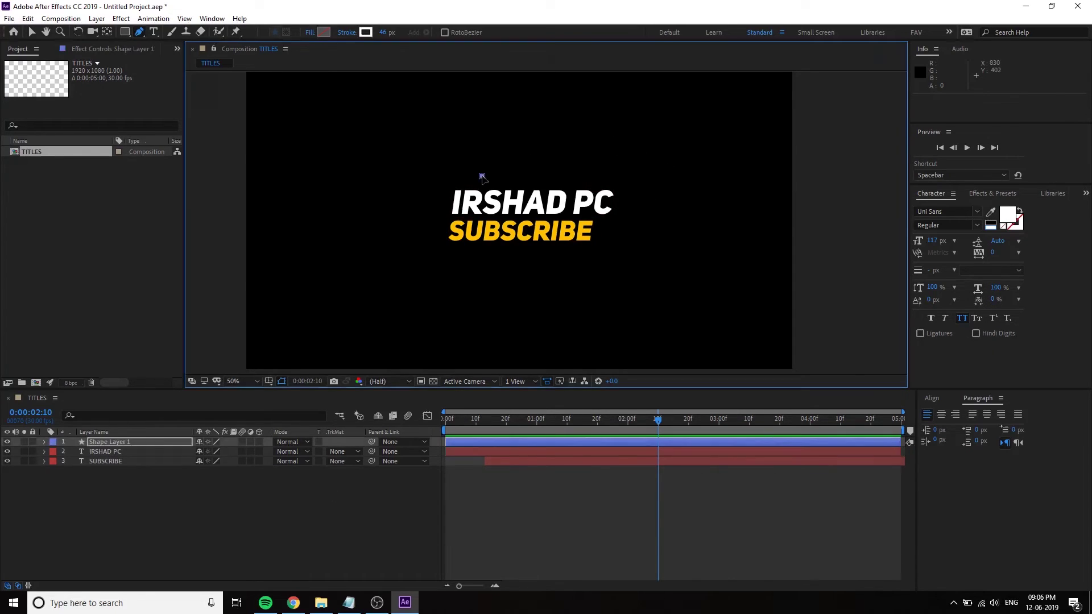
{"action": "left_click", "coordinate": [432, 261]}
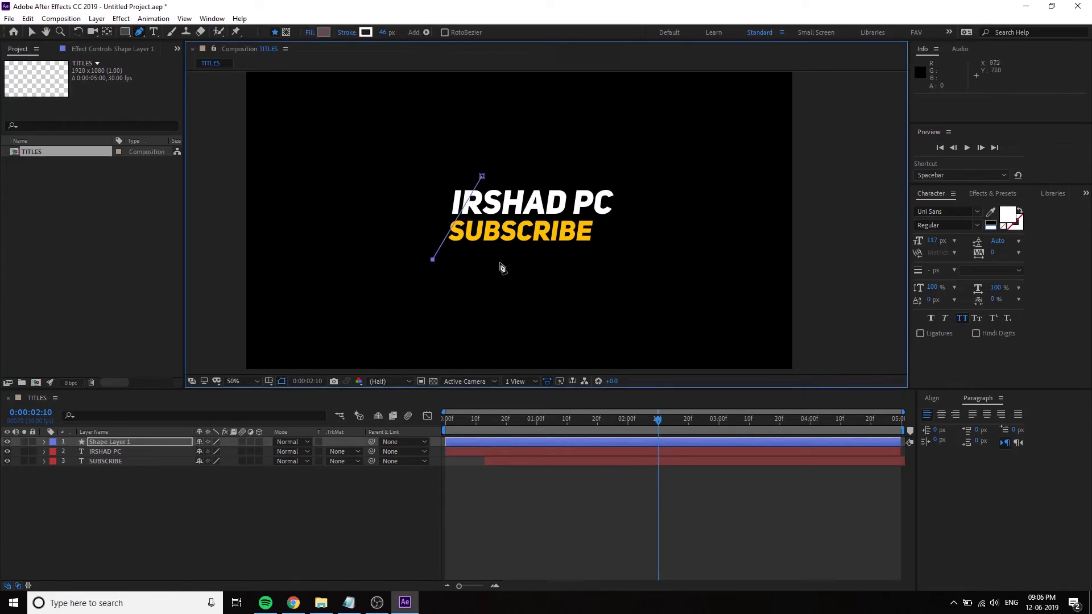
{"action": "left_click", "coordinate": [650, 260]}
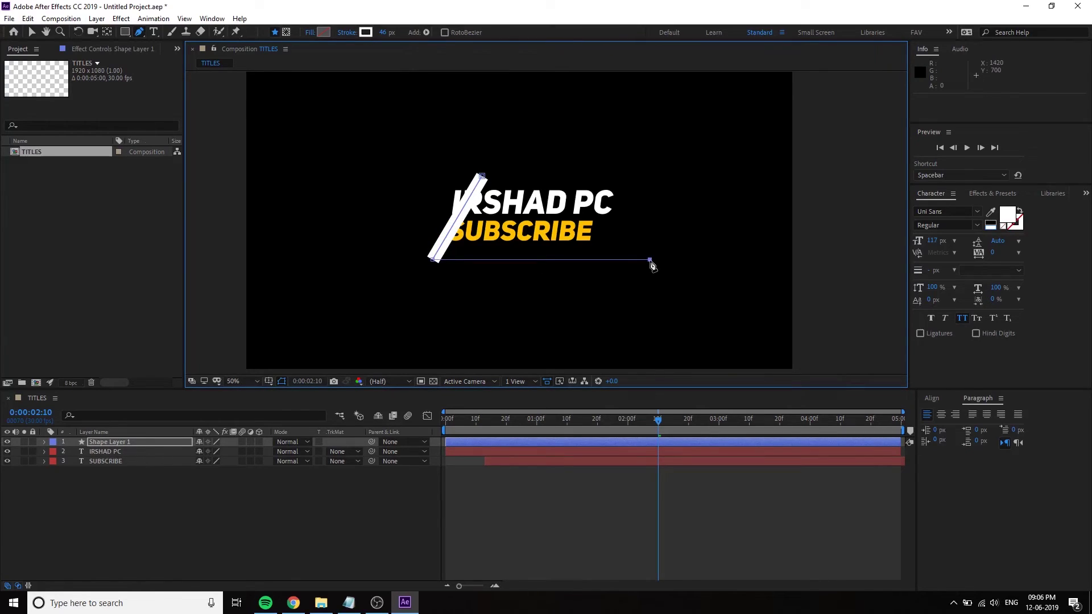
{"action": "left_click", "coordinate": [730, 261]}
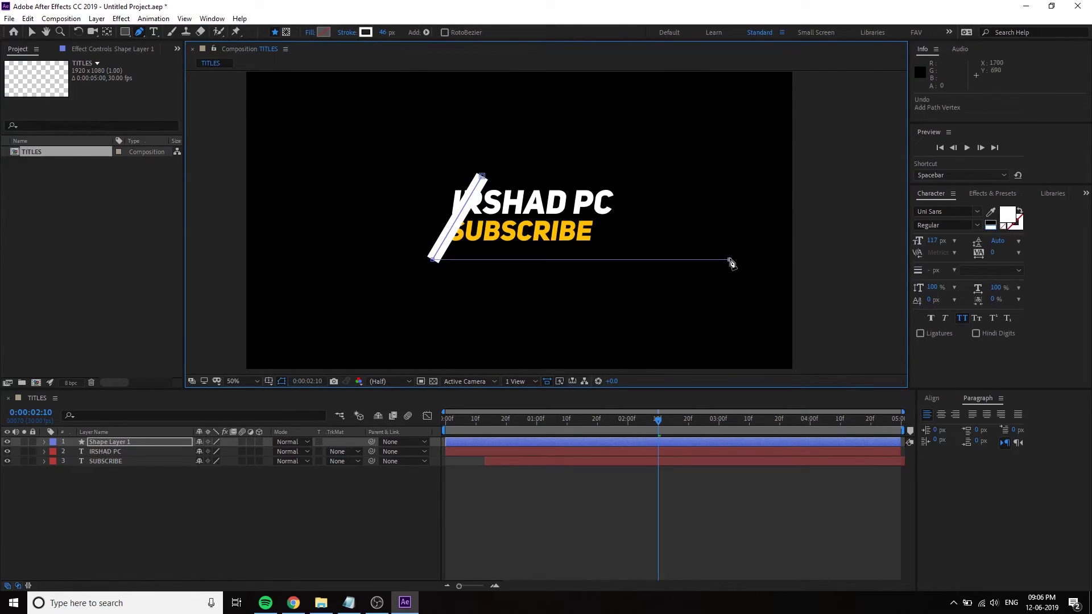
{"action": "left_click", "coordinate": [736, 170]}
{"action": "left_click", "coordinate": [481, 177]}
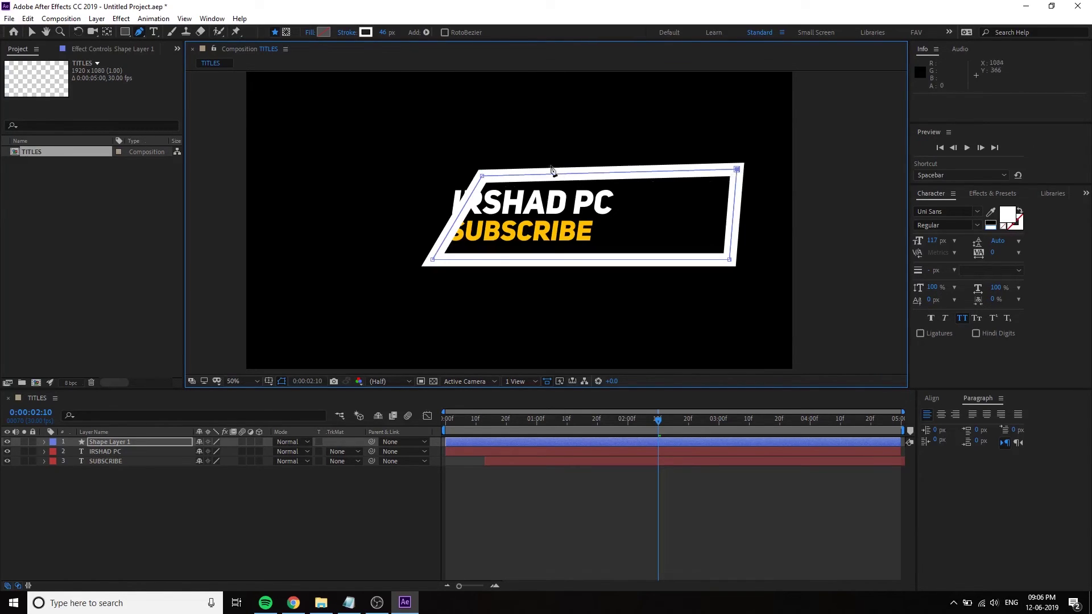
{"action": "left_click_drag", "start_coordinate": [481, 175], "coordinate": [488, 167]}
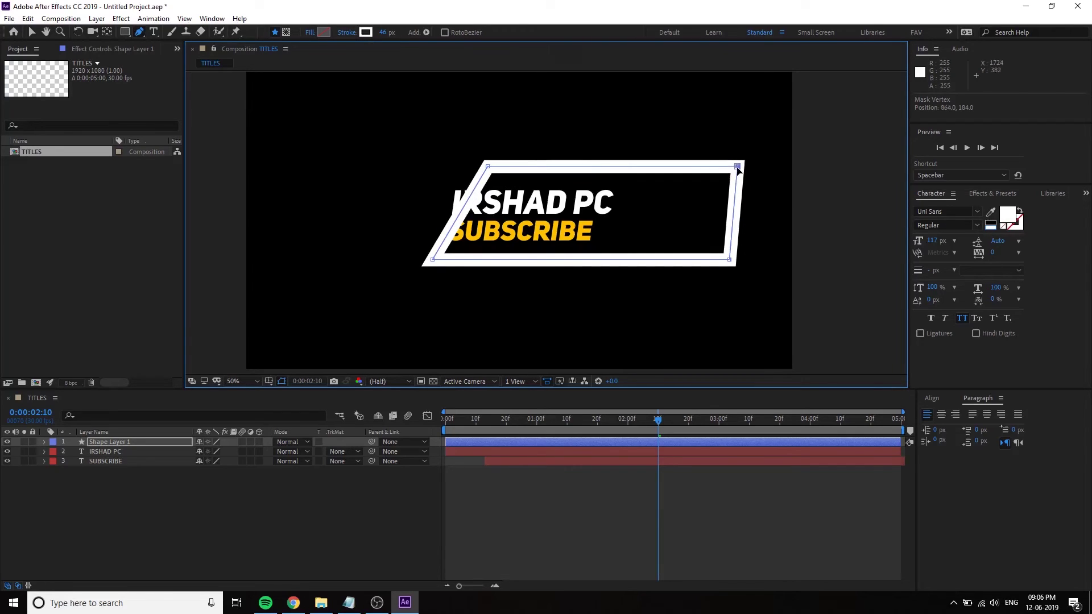
{"action": "left_click_drag", "start_coordinate": [738, 170], "coordinate": [738, 166]}
Remove the shape's stroke and give it a saturated purple fill
{"action": "left_click_drag", "start_coordinate": [393, 34], "coordinate": [351, 34]}
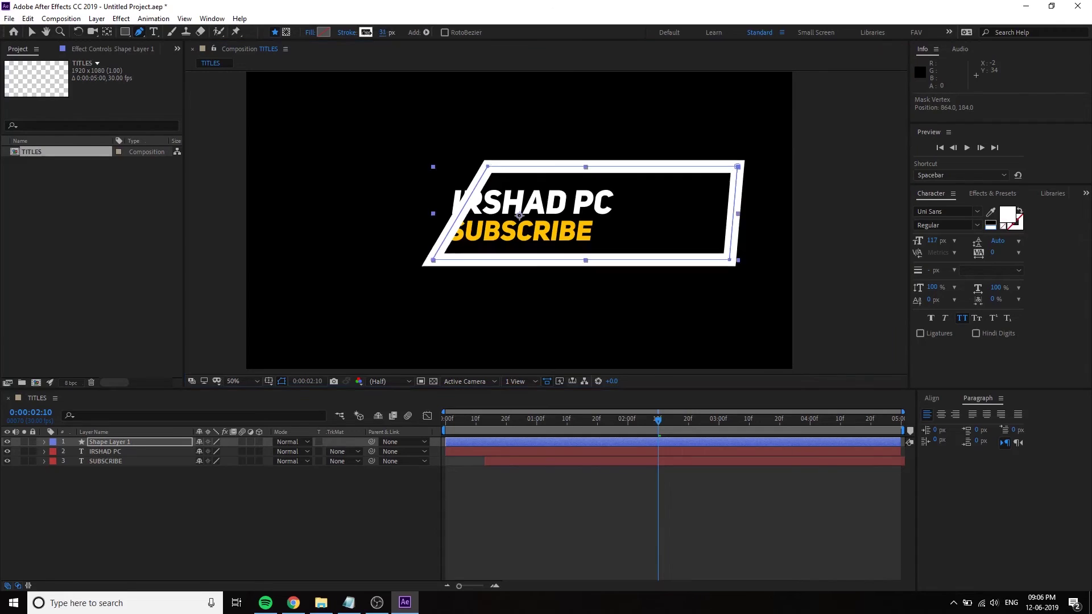
{"action": "left_click", "coordinate": [323, 33]}
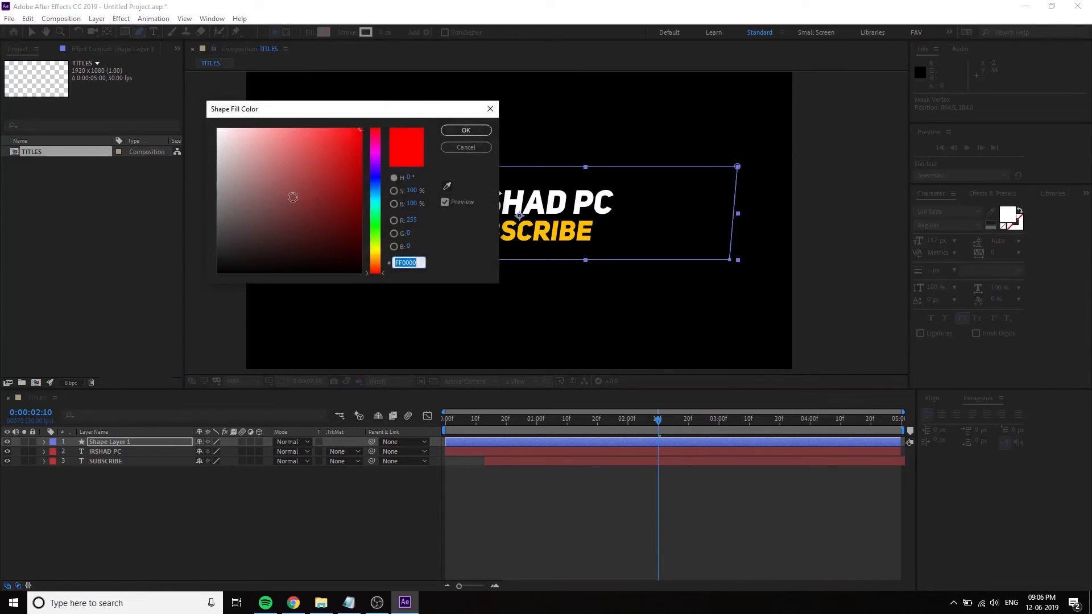
{"action": "left_click_drag", "start_coordinate": [293, 197], "coordinate": [195, 105]}
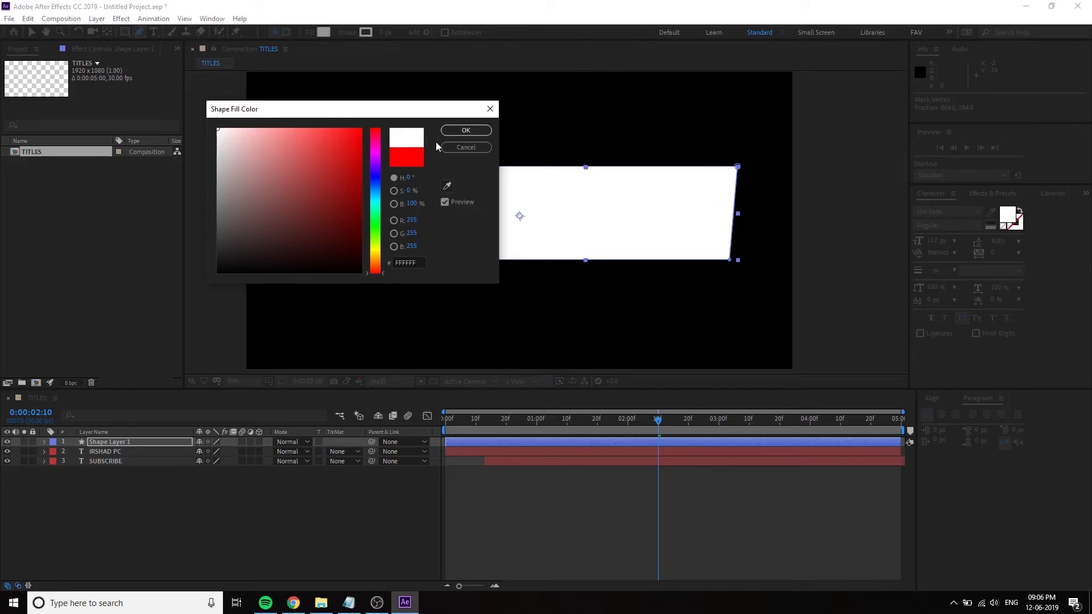
{"action": "left_click", "coordinate": [376, 170]}
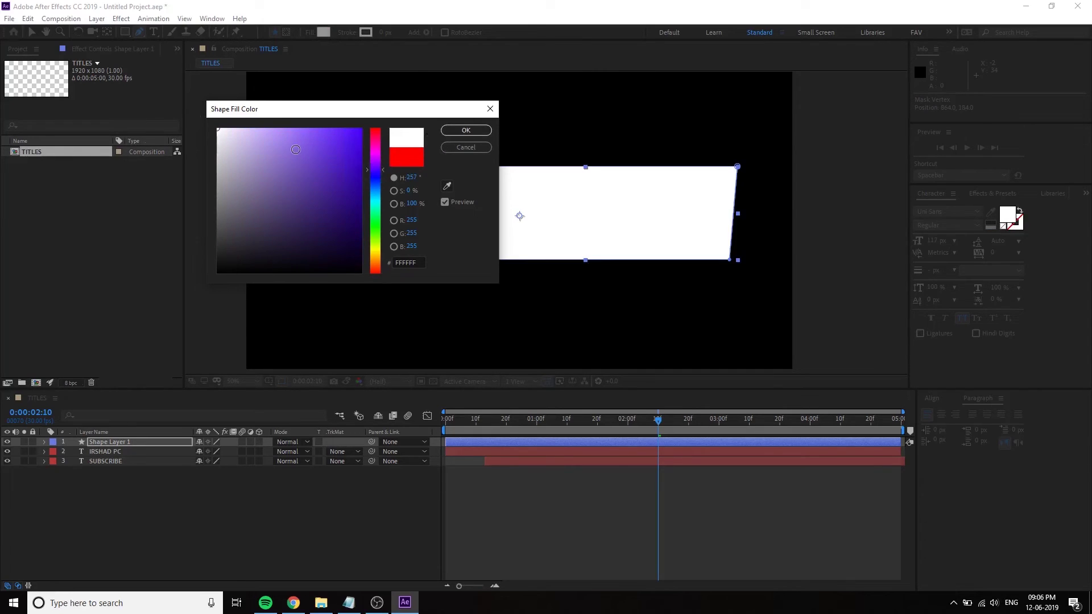
{"action": "left_click", "coordinate": [233, 128]}
{"action": "left_click_drag", "start_coordinate": [253, 163], "coordinate": [282, 137]}
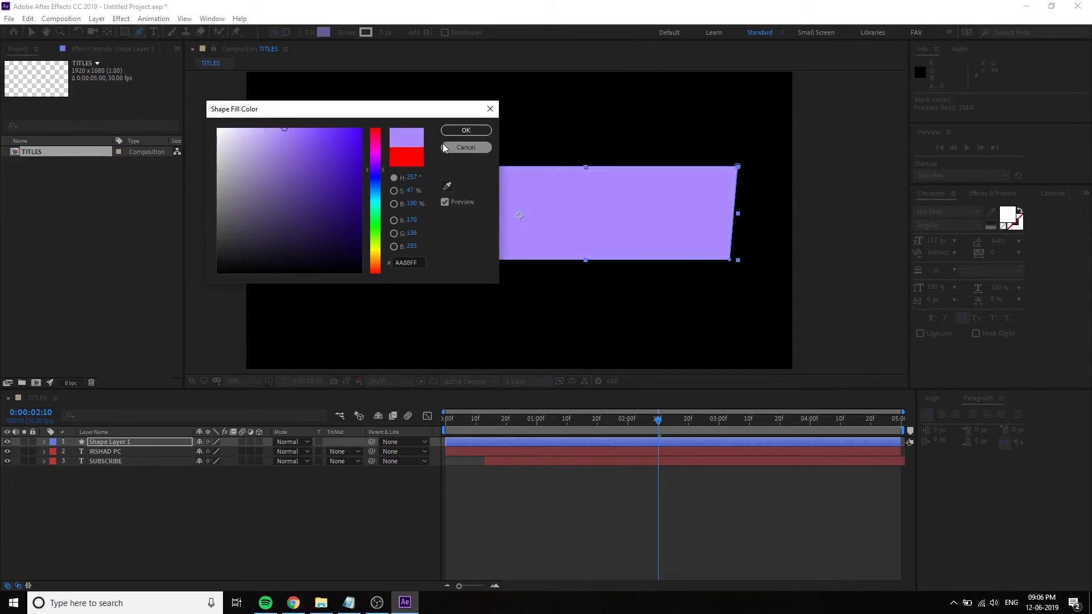
{"action": "left_click", "coordinate": [466, 130]}
{"action": "left_click", "coordinate": [185, 515]}
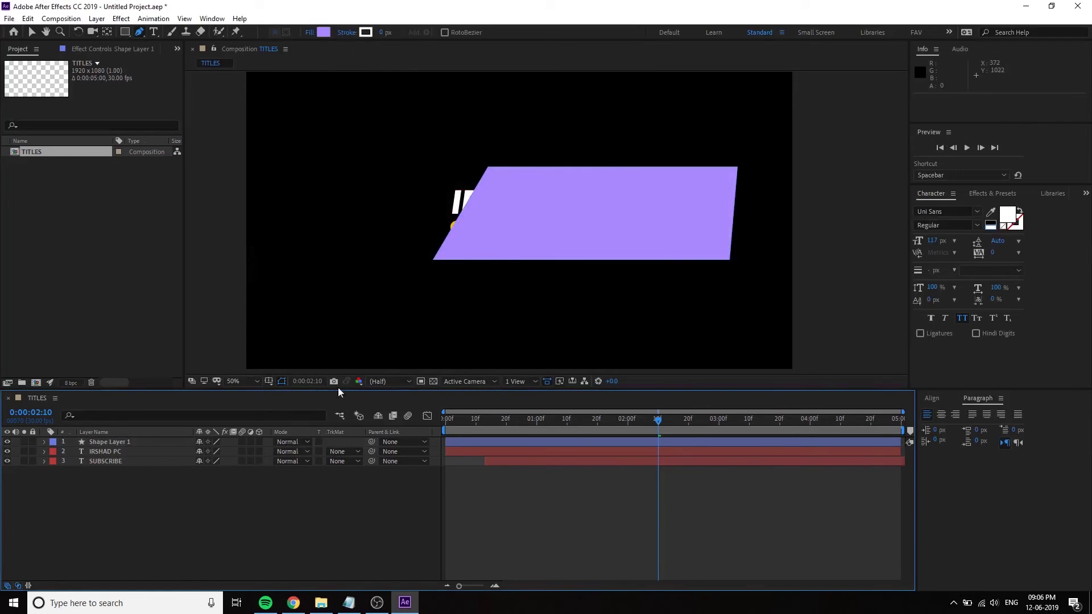
Undo the stray path and nudge the parallelogram slightly right and up
{"action": "left_click", "coordinate": [512, 212]}
{"action": "key", "text": "ctrl+z"}
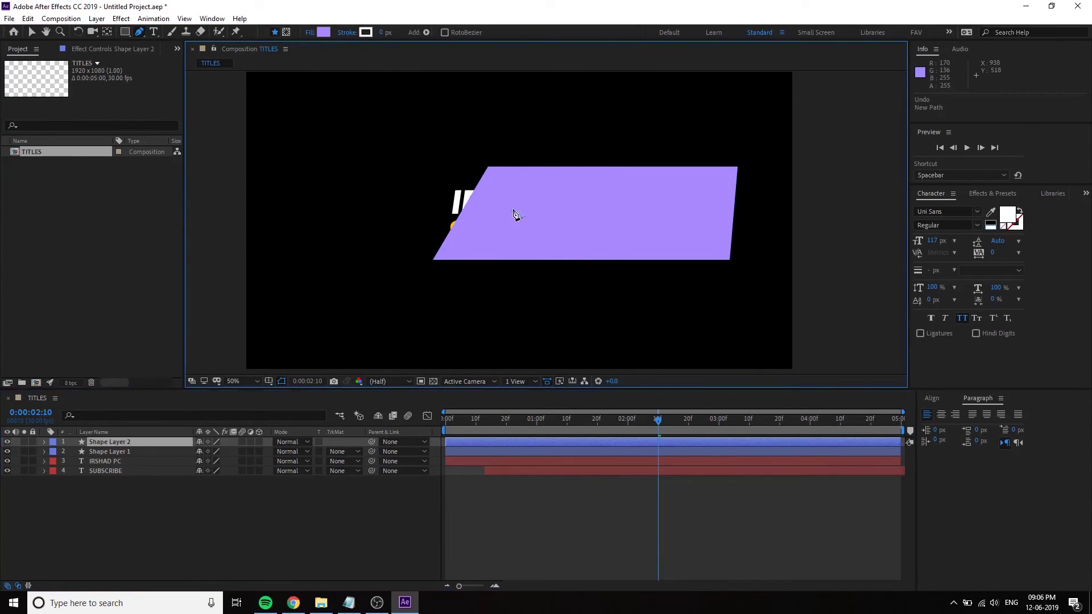
{"action": "left_click", "coordinate": [29, 35]}
{"action": "left_click", "coordinate": [606, 227]}
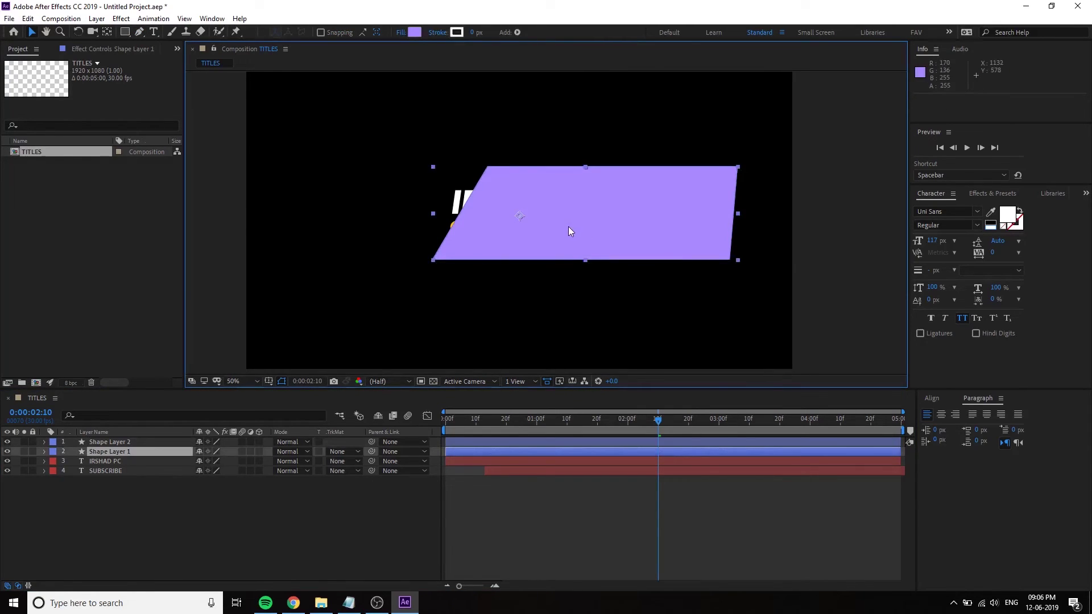
{"action": "left_click_drag", "start_coordinate": [569, 231], "coordinate": [578, 228]}
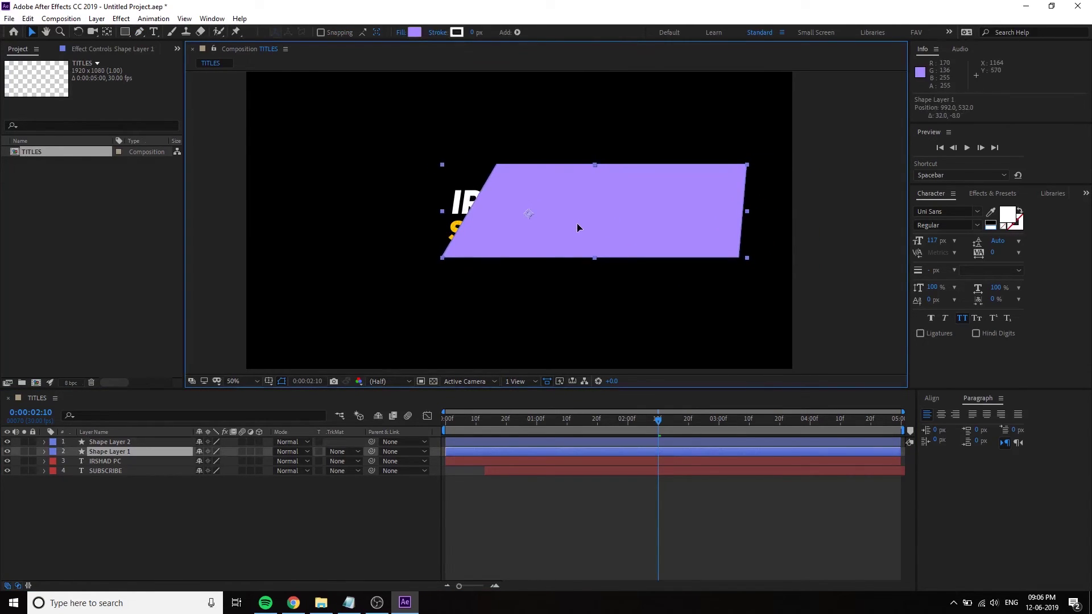
{"action": "left_click", "coordinate": [142, 519]}
Delete the empty Shape Layer 2 and rename the parallelogram layer MASK
{"action": "left_click", "coordinate": [116, 443]}
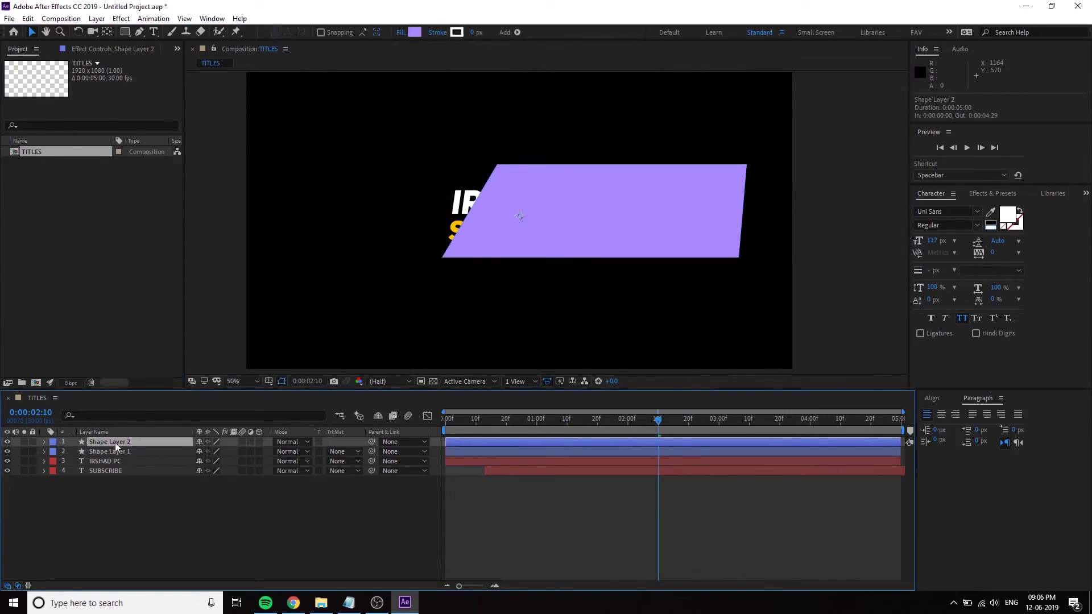
{"action": "key", "text": "Delete"}
{"action": "left_click", "coordinate": [115, 443]}
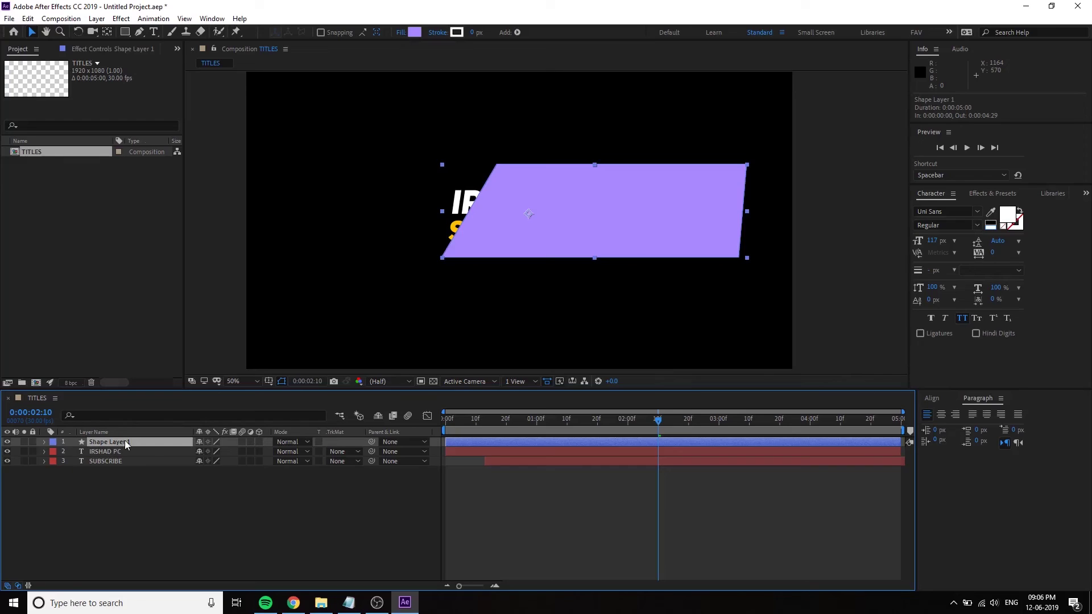
{"action": "right_click", "coordinate": [125, 440]}
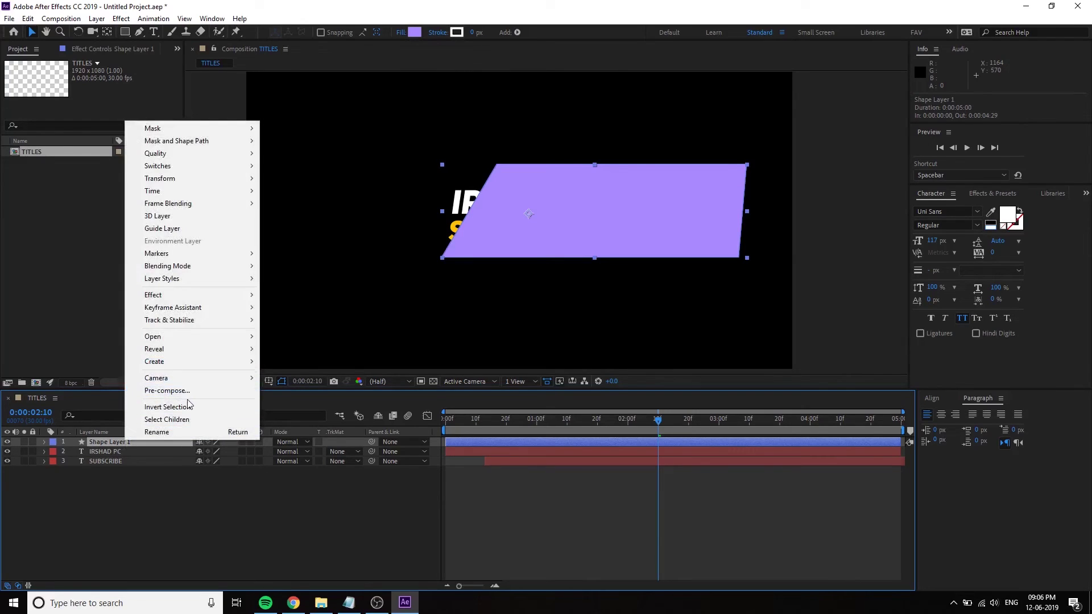
{"action": "left_click", "coordinate": [169, 429]}
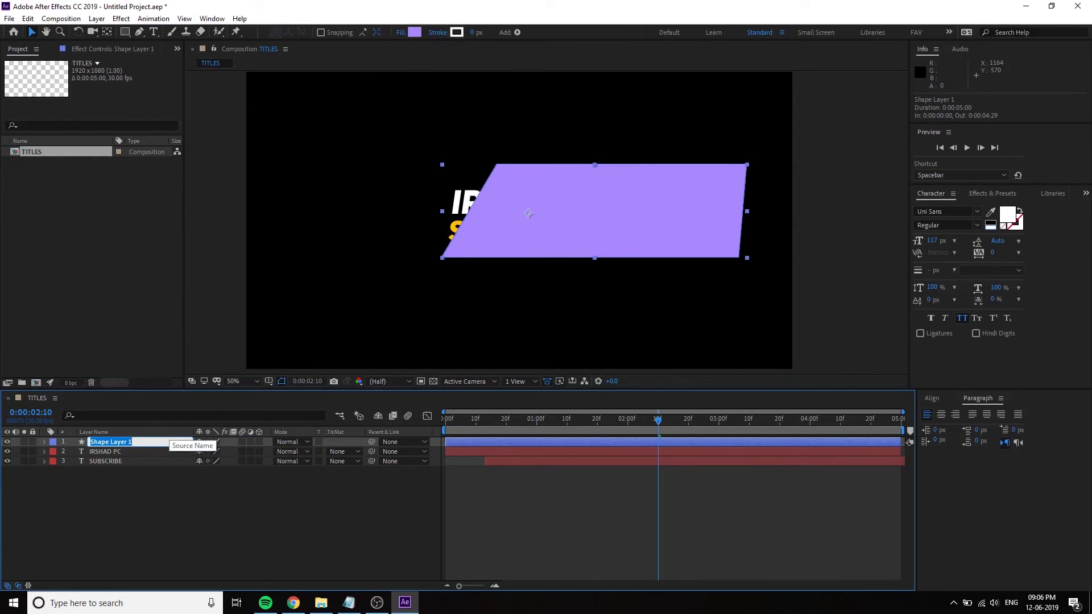
{"action": "type", "text": "MASK"}
{"action": "key", "text": "Return"}
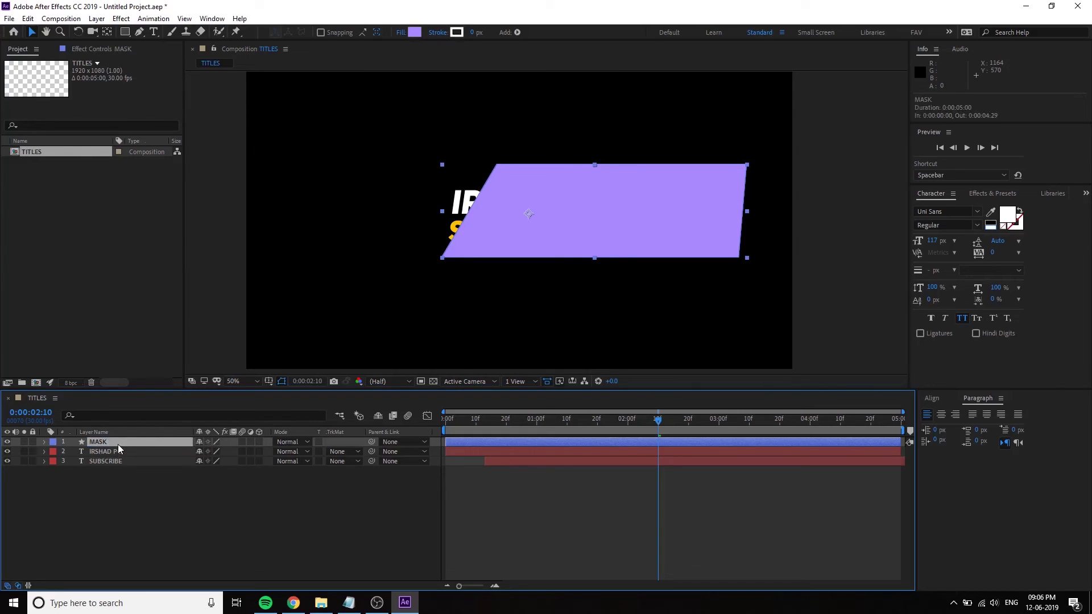
Duplicate MASK as MASK 2 and move it directly above SUBSCRIBE
{"action": "key", "text": "ctrl+d"}
{"action": "left_click_drag", "start_coordinate": [119, 442], "coordinate": [117, 466]}
{"action": "left_click", "coordinate": [106, 471]}
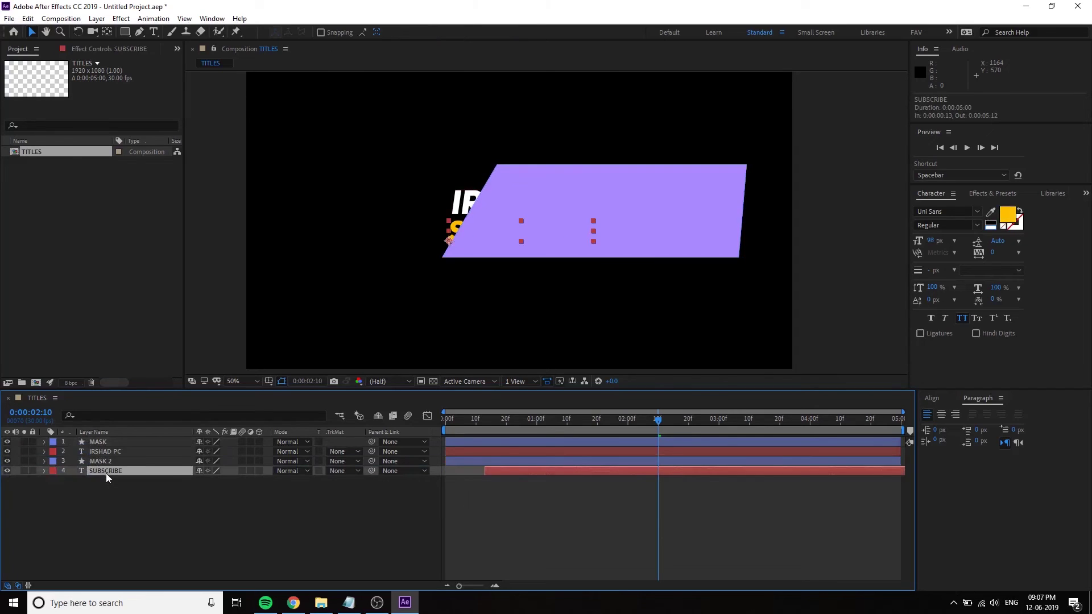
{"action": "left_click", "coordinate": [105, 465]}
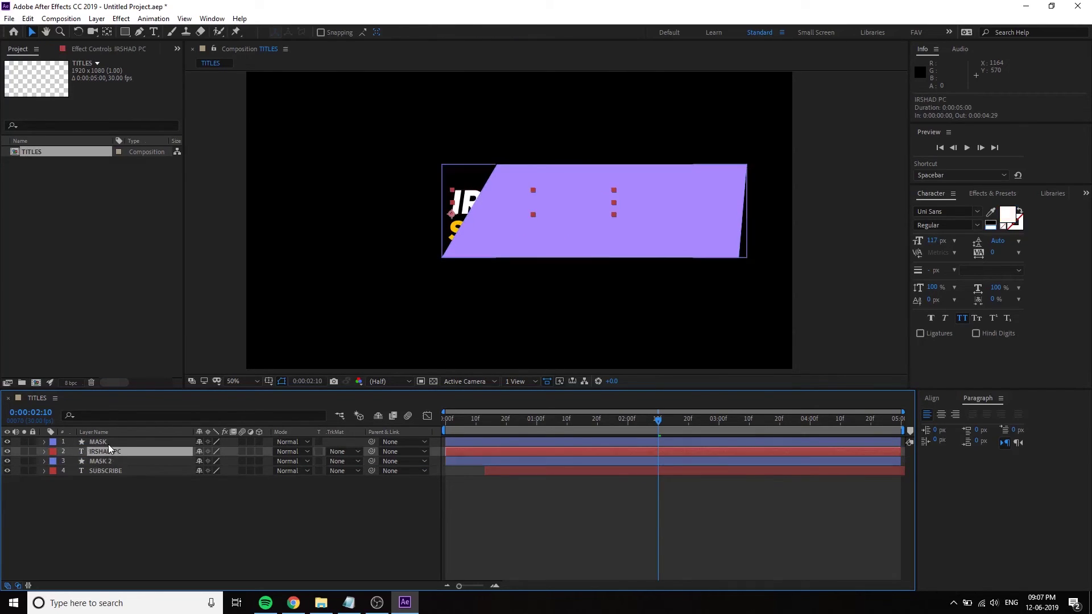
{"action": "left_click", "coordinate": [108, 444]}
{"action": "left_click", "coordinate": [107, 451]}
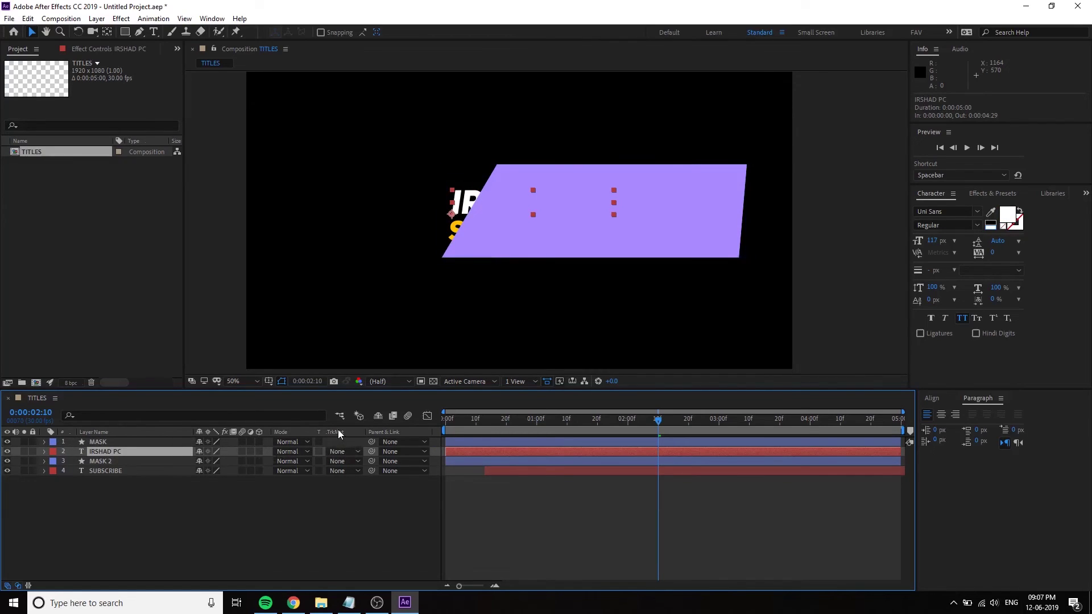
Set IRSHAD PC's track matte to Alpha Matte "MASK"
{"action": "left_click", "coordinate": [18, 587]}
{"action": "left_click", "coordinate": [19, 587]}
{"action": "left_click", "coordinate": [348, 452]}
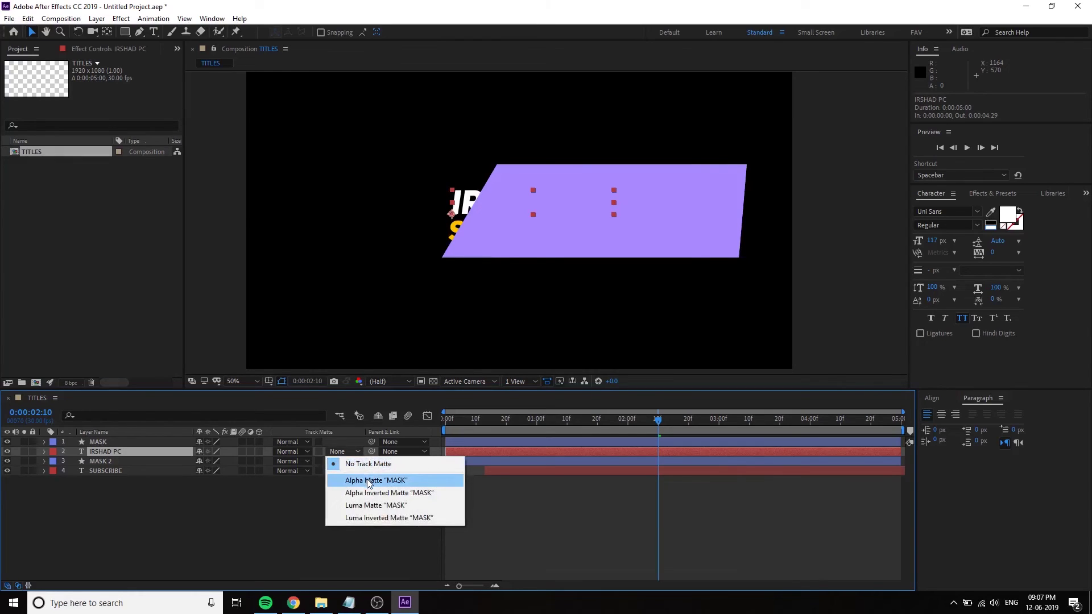
{"action": "left_click", "coordinate": [370, 481]}
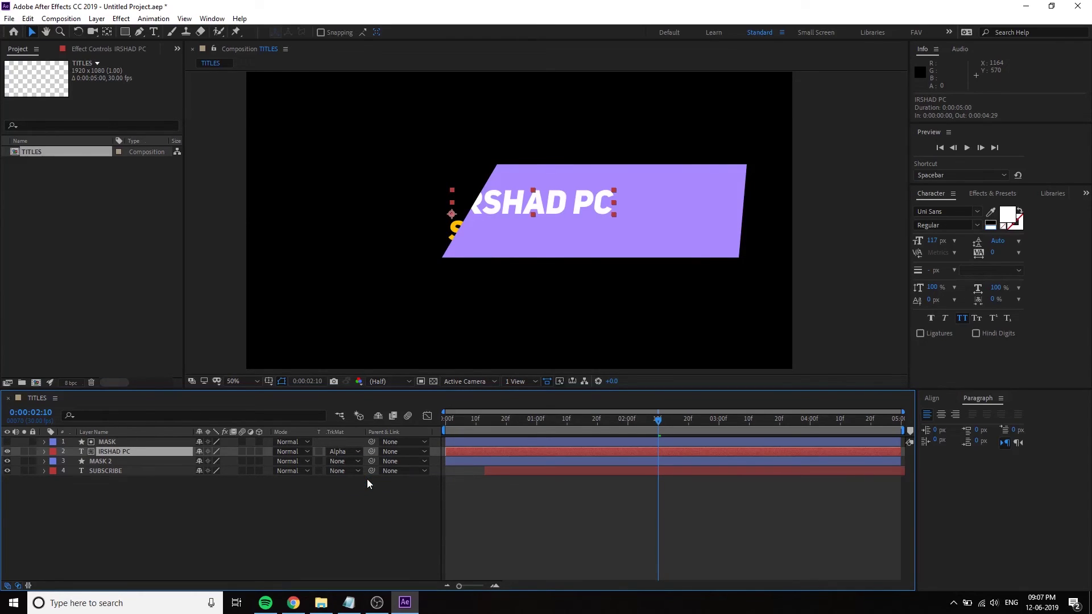
Set SUBSCRIBE's track matte to Alpha Matte "MASK 2" and check MASK's outline
{"action": "left_click", "coordinate": [126, 462]}
{"action": "left_click", "coordinate": [104, 473]}
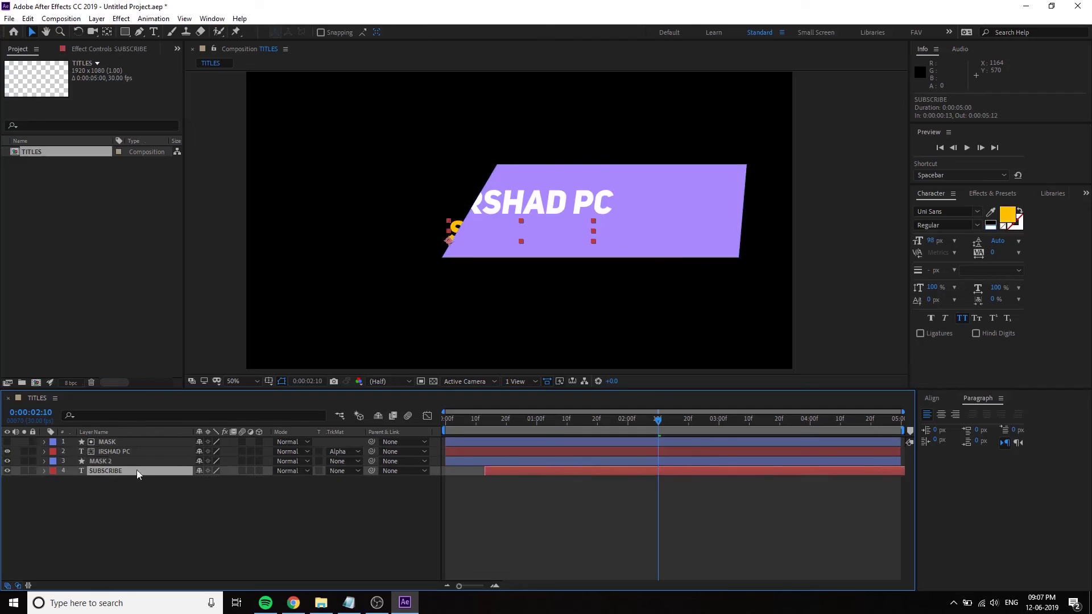
{"action": "left_click", "coordinate": [338, 471]}
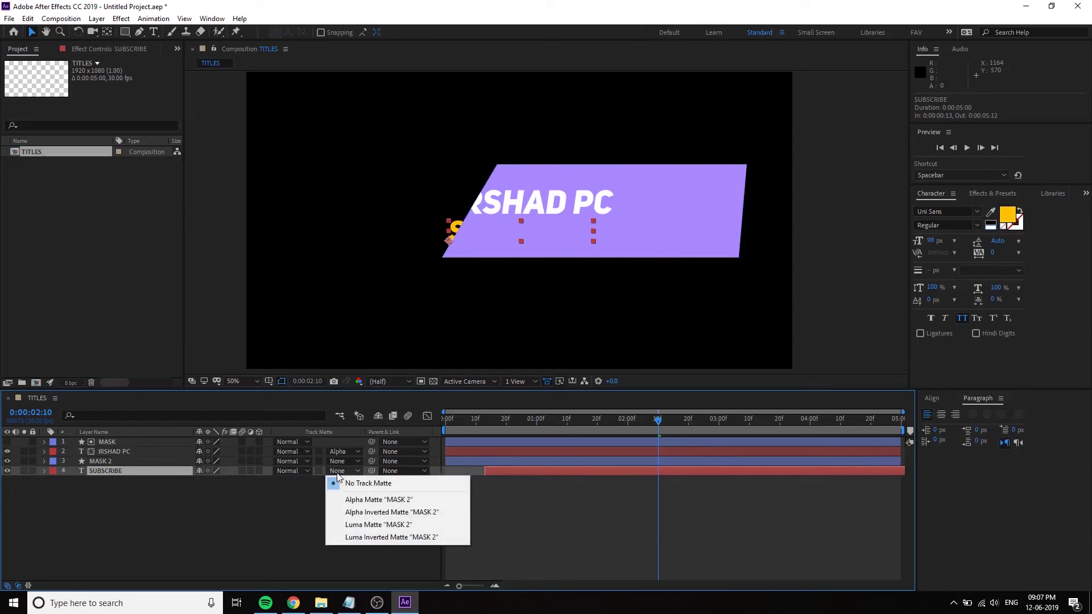
{"action": "left_click", "coordinate": [365, 499]}
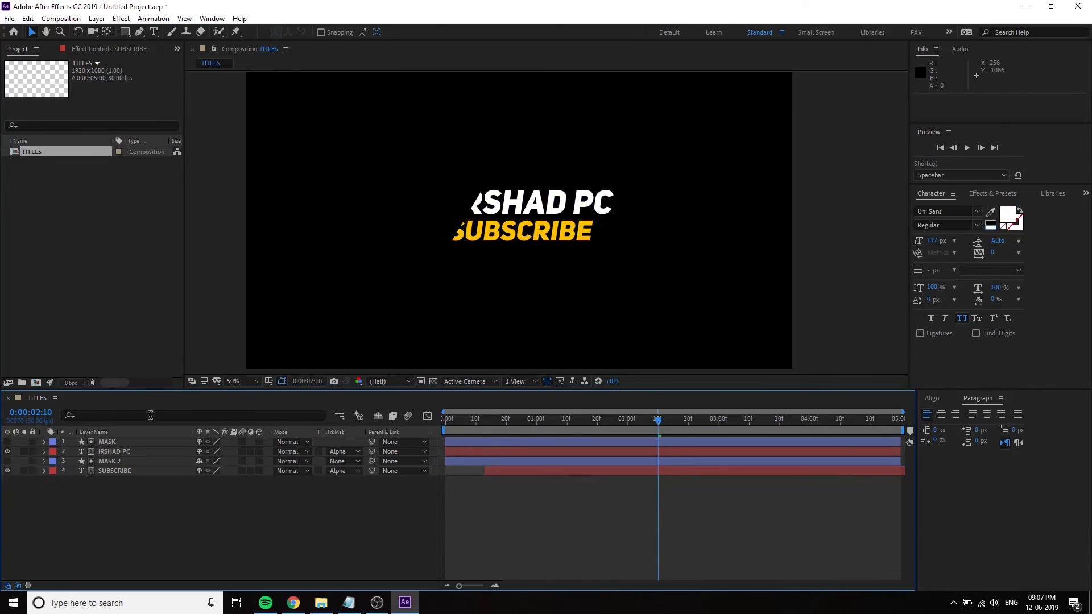
{"action": "left_click", "coordinate": [129, 454]}
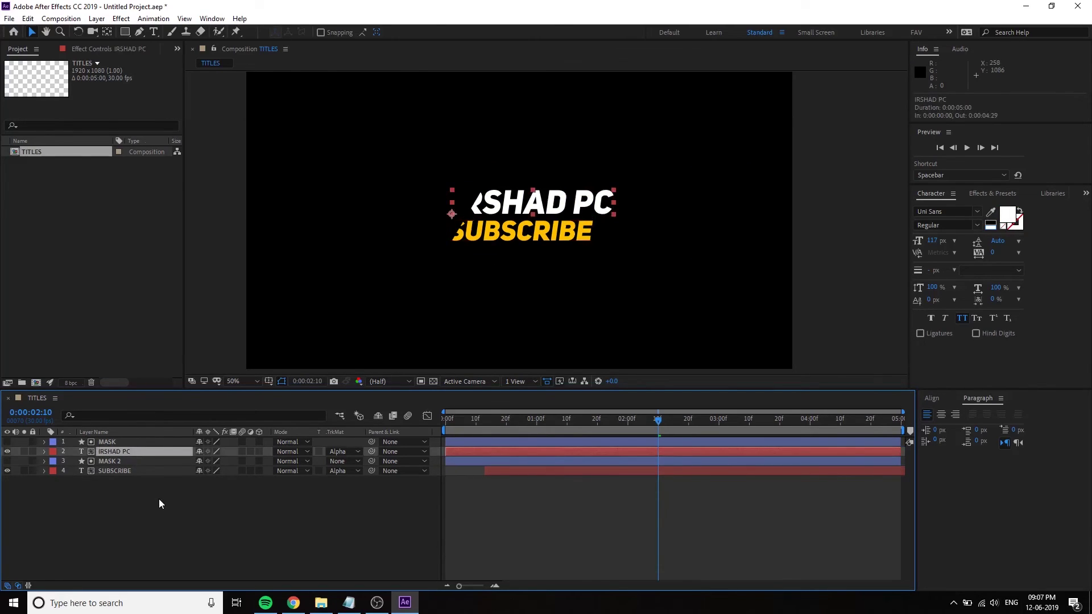
{"action": "left_click", "coordinate": [120, 442]}
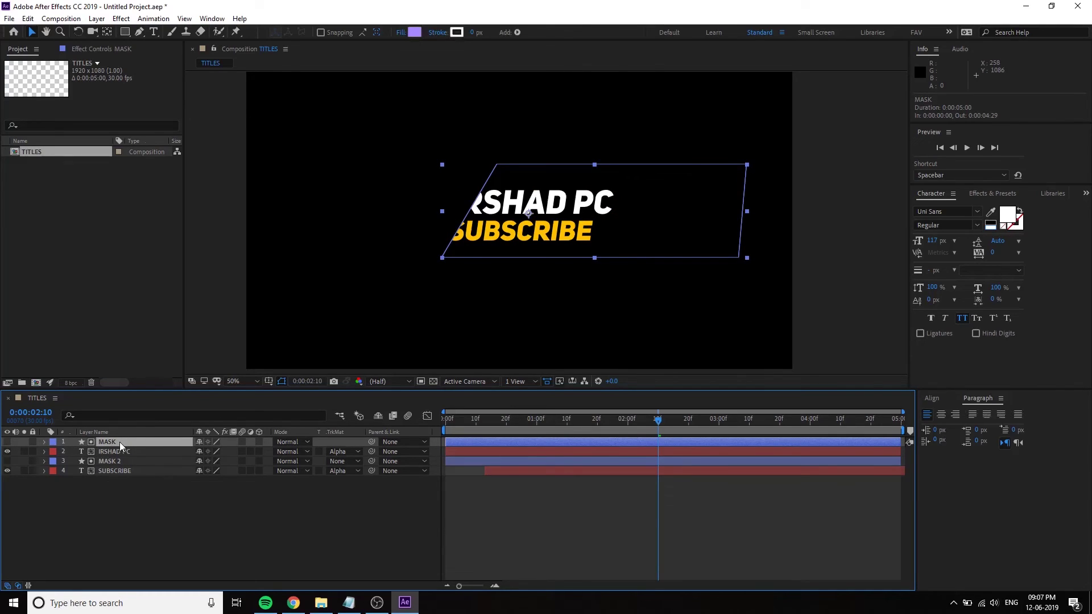
{"action": "left_click", "coordinate": [125, 494]}
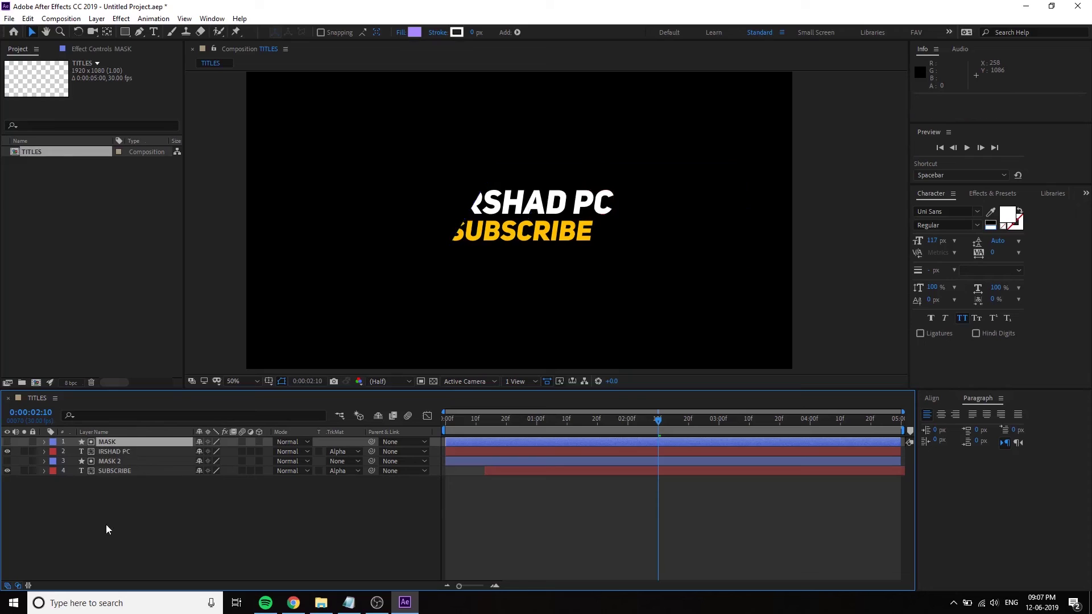
Zoom the view to full size and make the purple MASK shape visible again
{"action": "left_click", "coordinate": [136, 35]}
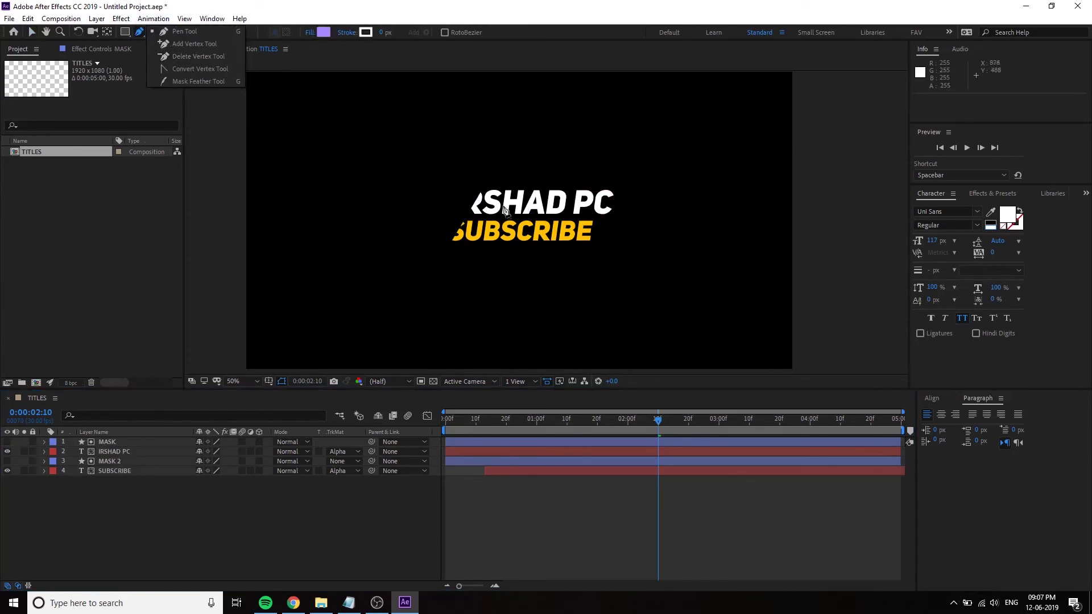
{"action": "key", "text": "slash"}
{"action": "left_click", "coordinate": [113, 443]}
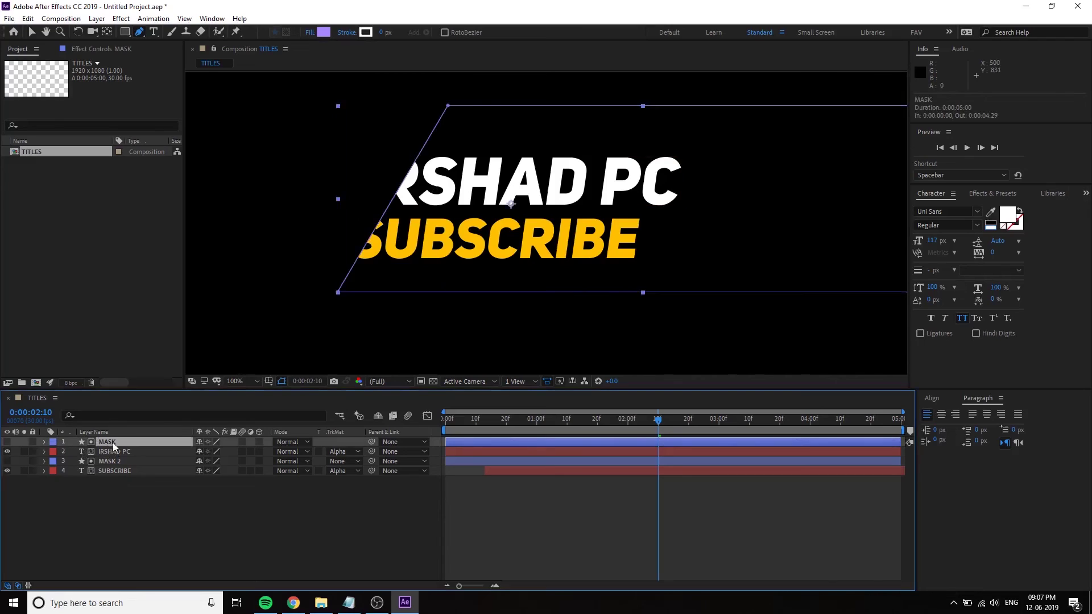
{"action": "left_click", "coordinate": [126, 483]}
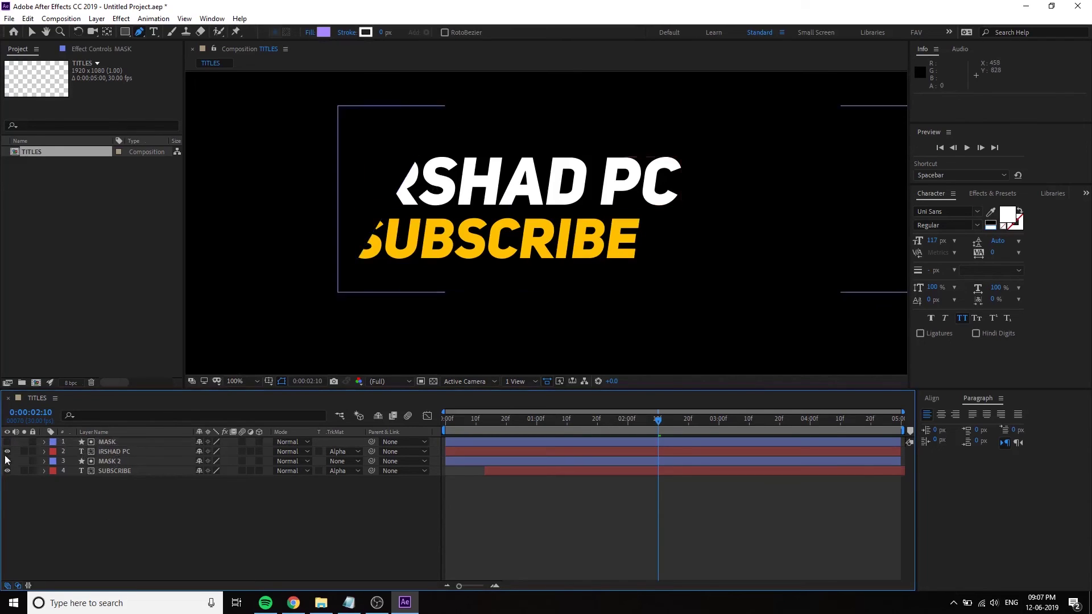
{"action": "left_click", "coordinate": [7, 442]}
{"action": "scroll", "coordinate": [422, 139], "scroll_direction": "up", "scroll_amount": 1}
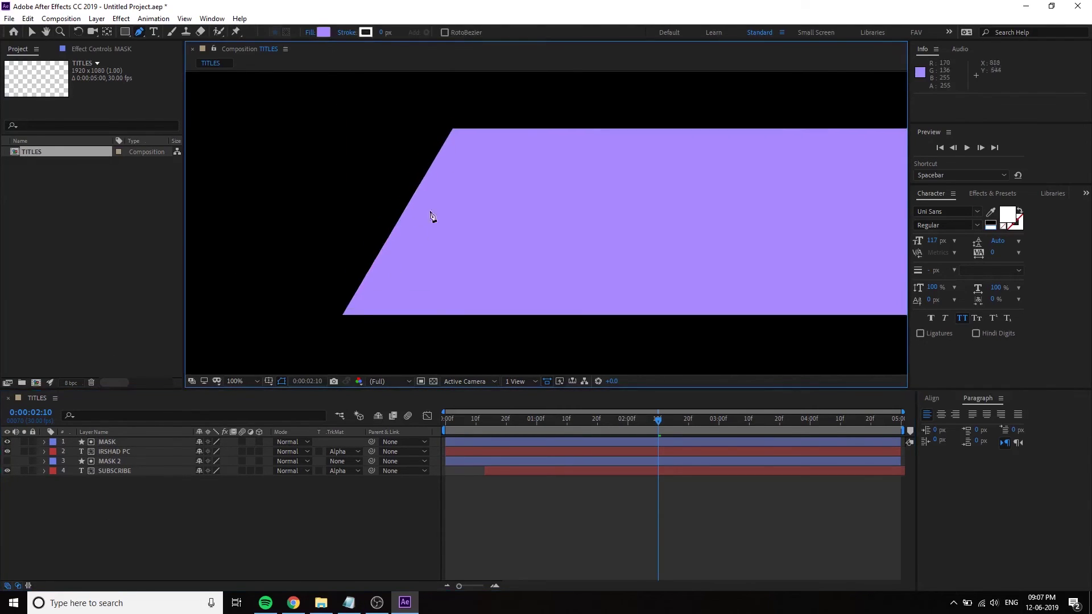
Start a new path at the parallelogram's top-left corner and bring up its layer's options
{"action": "left_click", "coordinate": [453, 129]}
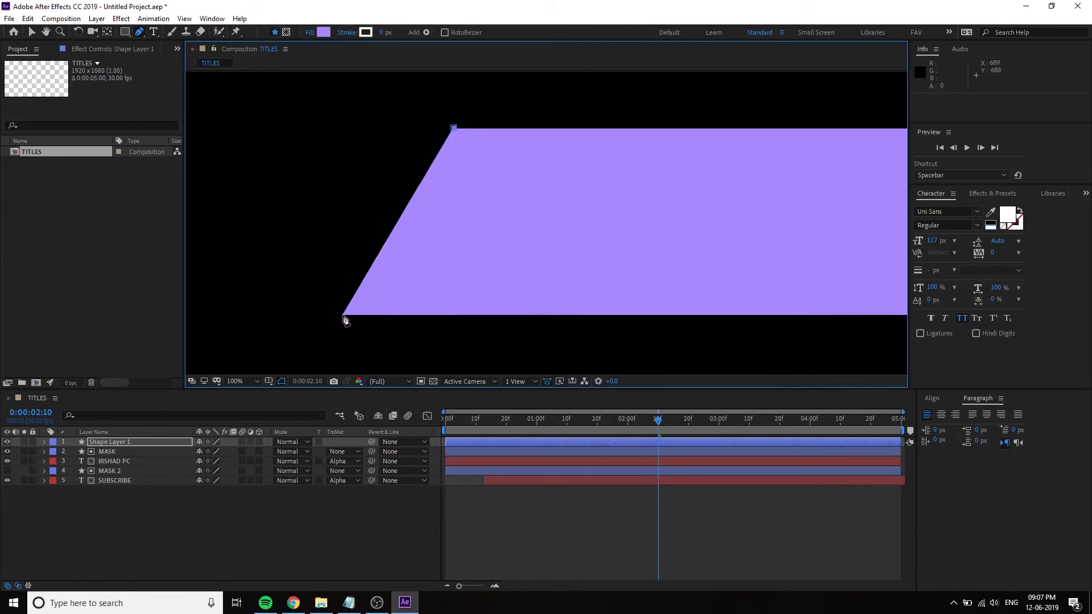
{"action": "left_click", "coordinate": [33, 32]}
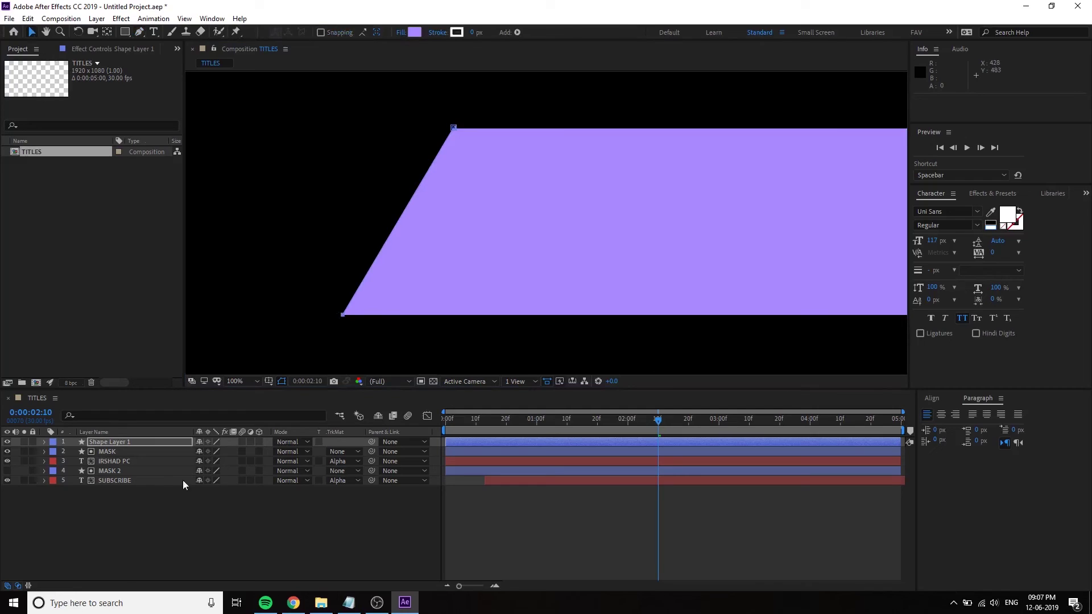
{"action": "left_click", "coordinate": [121, 438]}
{"action": "right_click", "coordinate": [121, 438]}
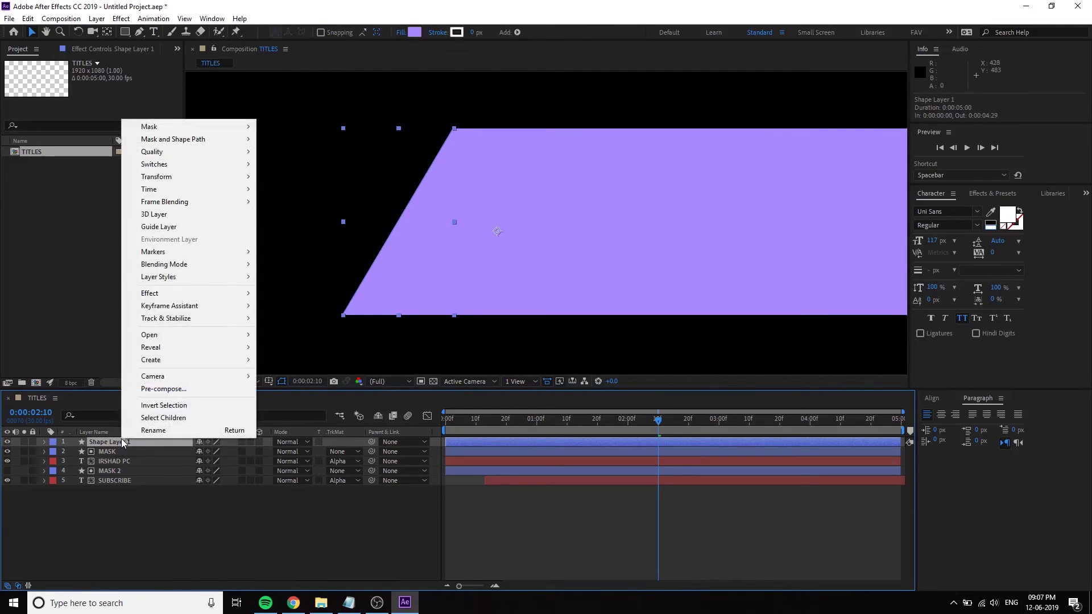
Rename the new layer LINE, hide MASK, and give LINE a thick white stroke
{"action": "left_click", "coordinate": [164, 432]}
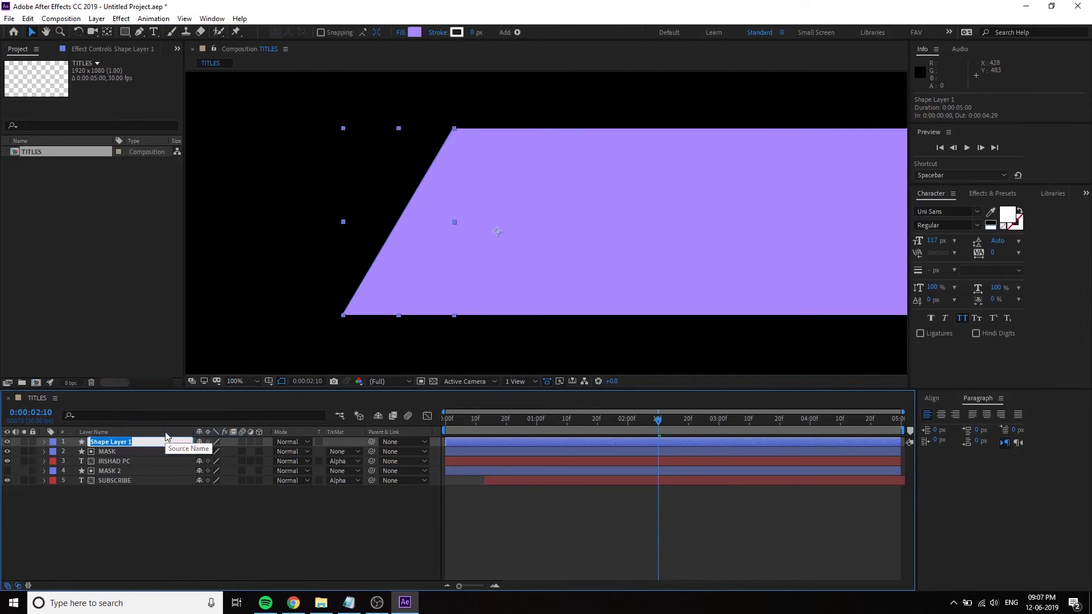
{"action": "type", "text": "LINE"}
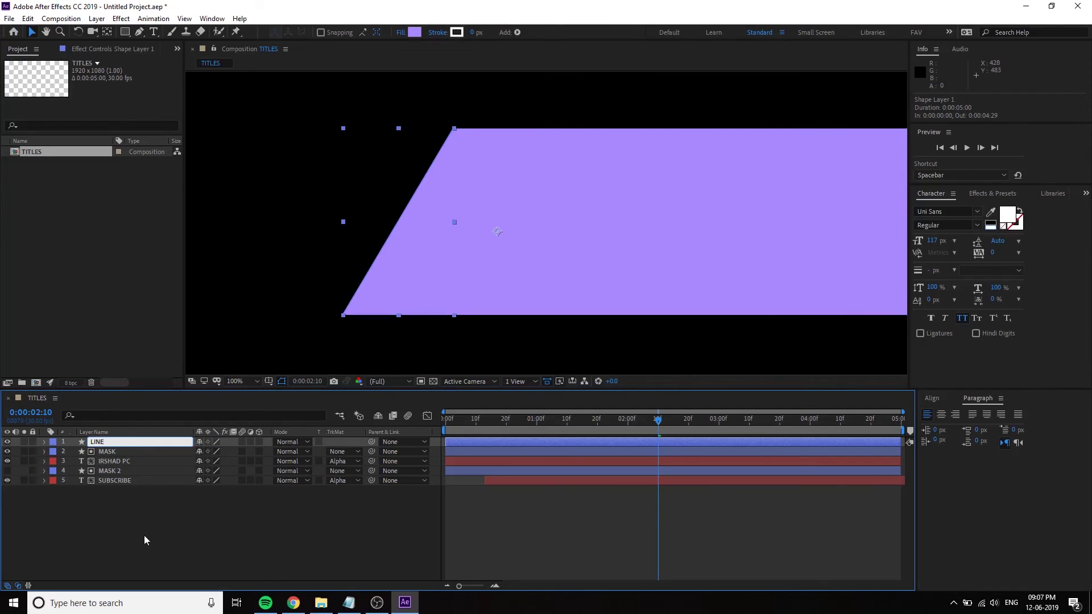
{"action": "left_click", "coordinate": [144, 535]}
{"action": "left_click", "coordinate": [113, 439]}
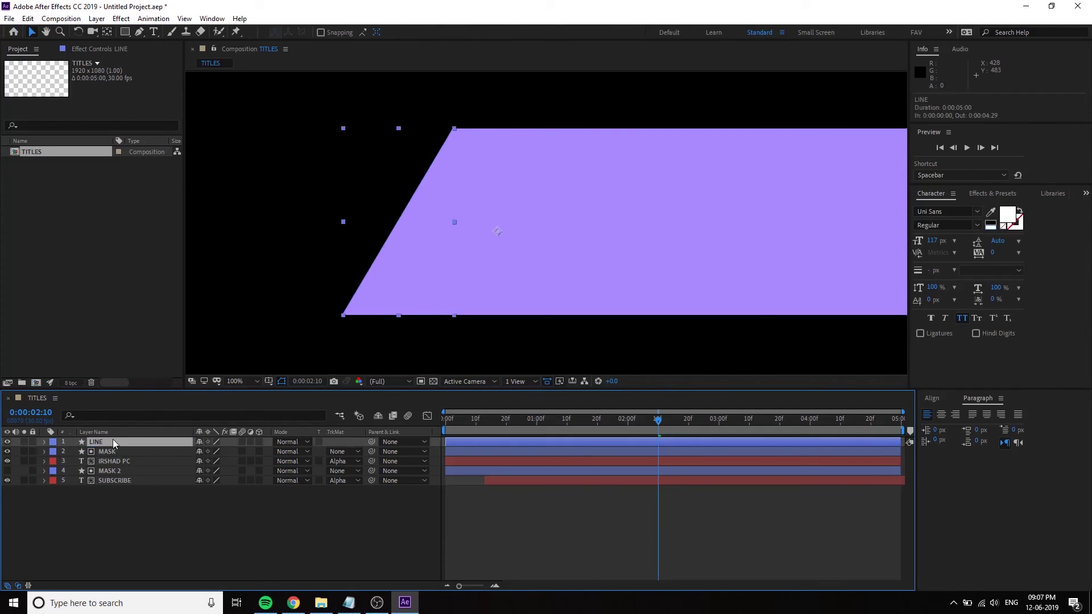
{"action": "left_click", "coordinate": [8, 452]}
{"action": "left_click", "coordinate": [108, 549]}
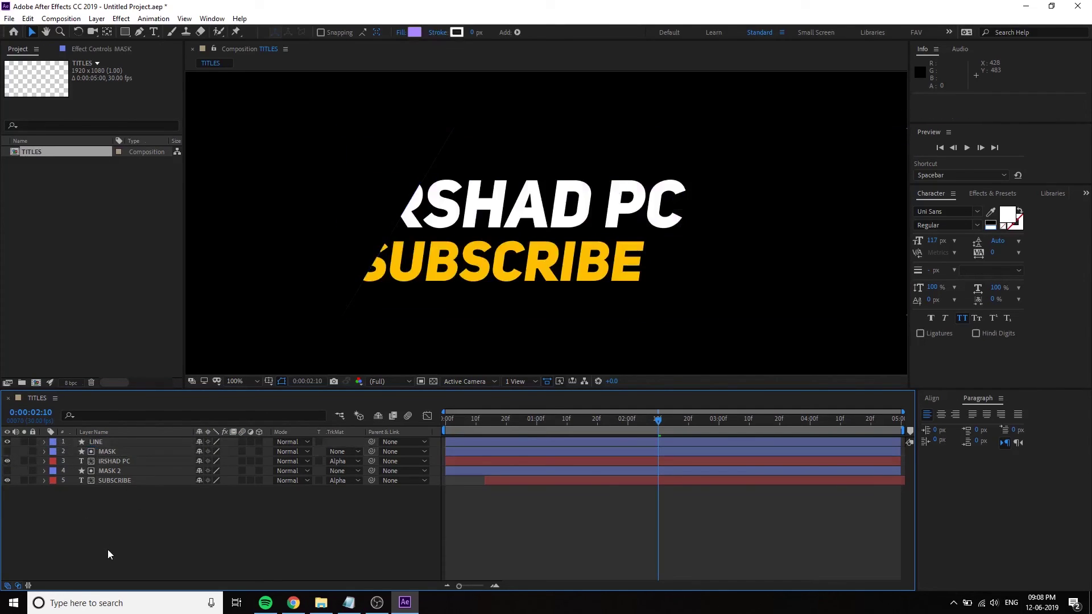
{"action": "left_click", "coordinate": [121, 443]}
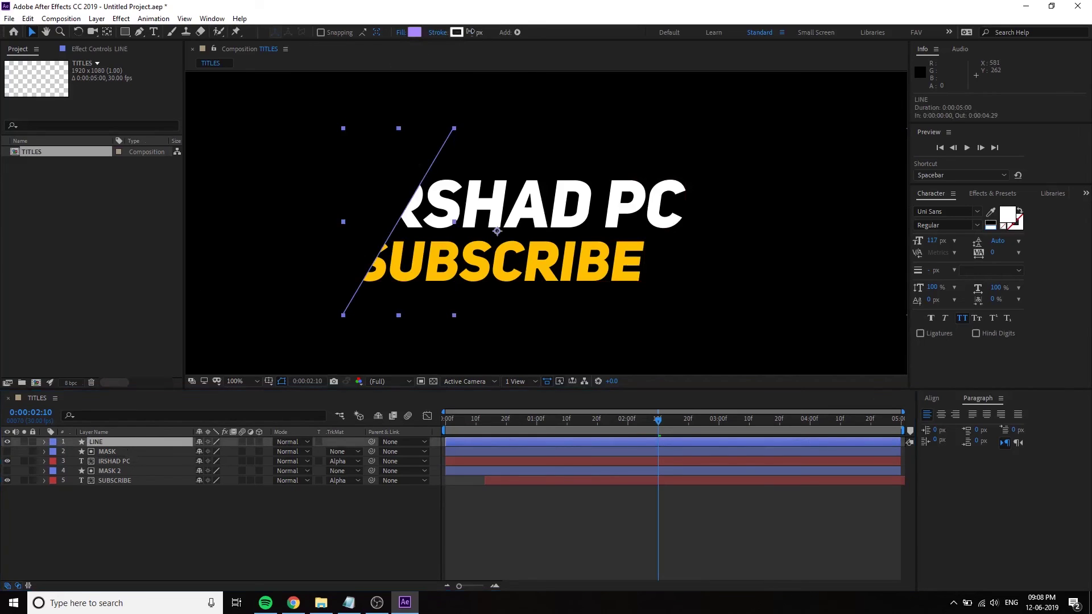
{"action": "left_click_drag", "start_coordinate": [473, 36], "coordinate": [490, 40]}
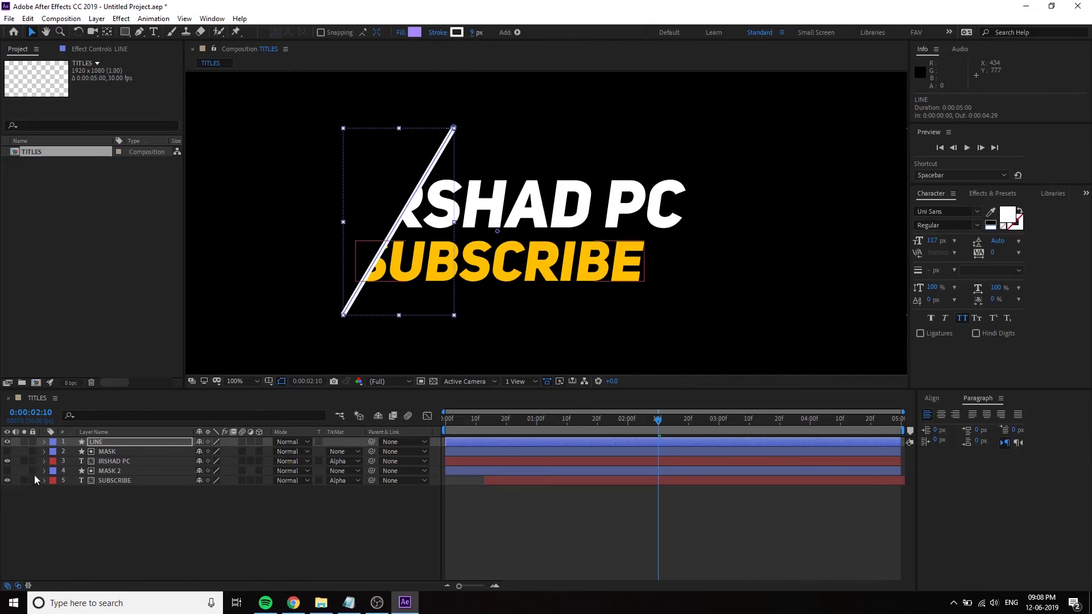
Expand LINE's Shape 1 path and shorten the line at both ends
{"action": "left_click", "coordinate": [45, 443]}
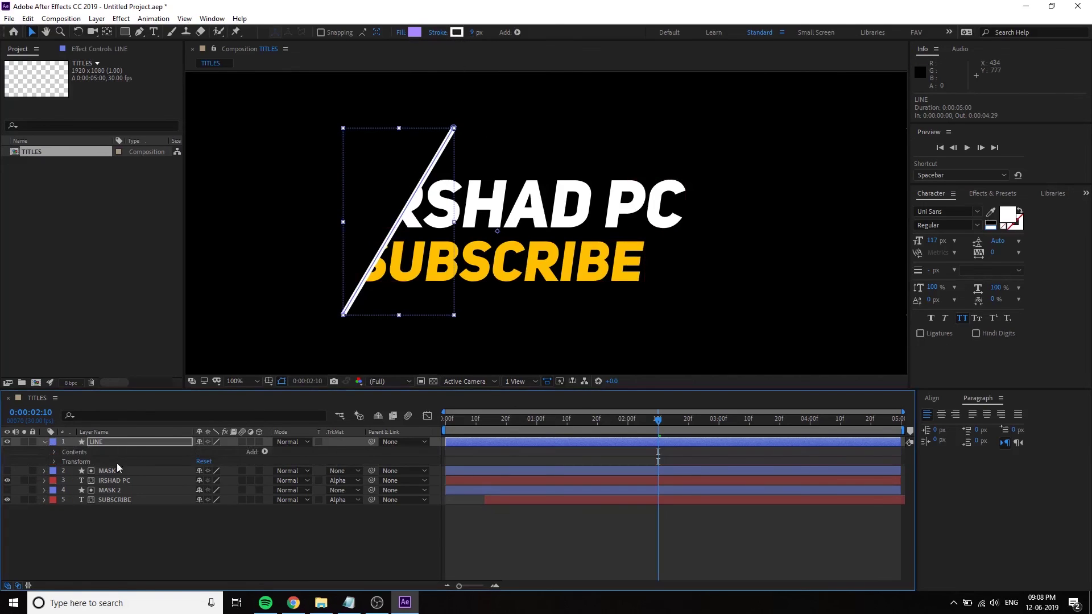
{"action": "left_click", "coordinate": [82, 455]}
{"action": "left_click", "coordinate": [54, 453]}
{"action": "left_click", "coordinate": [83, 462]}
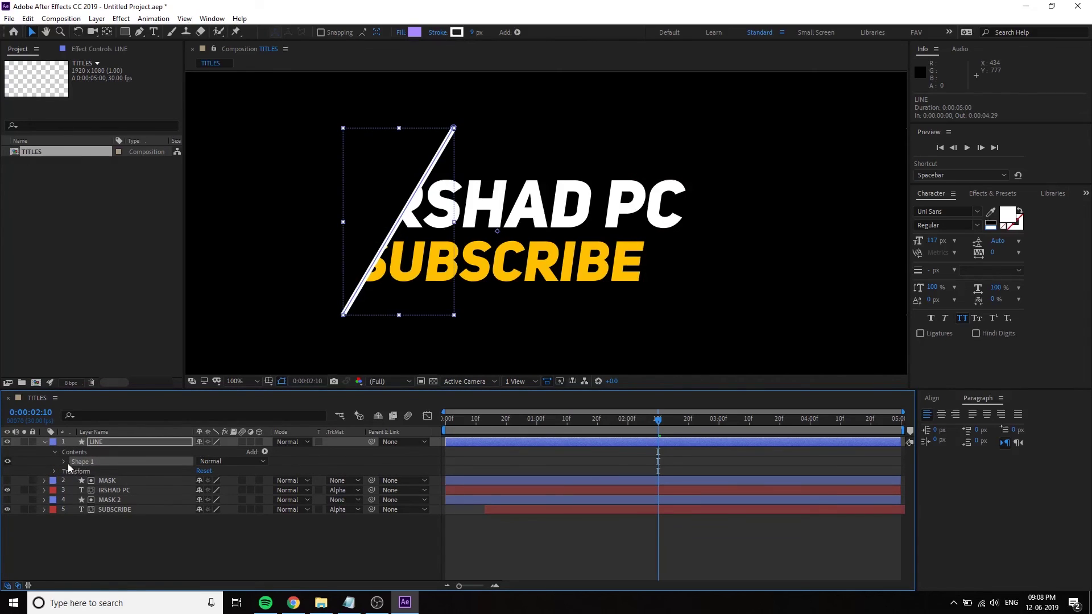
{"action": "left_click", "coordinate": [64, 461]}
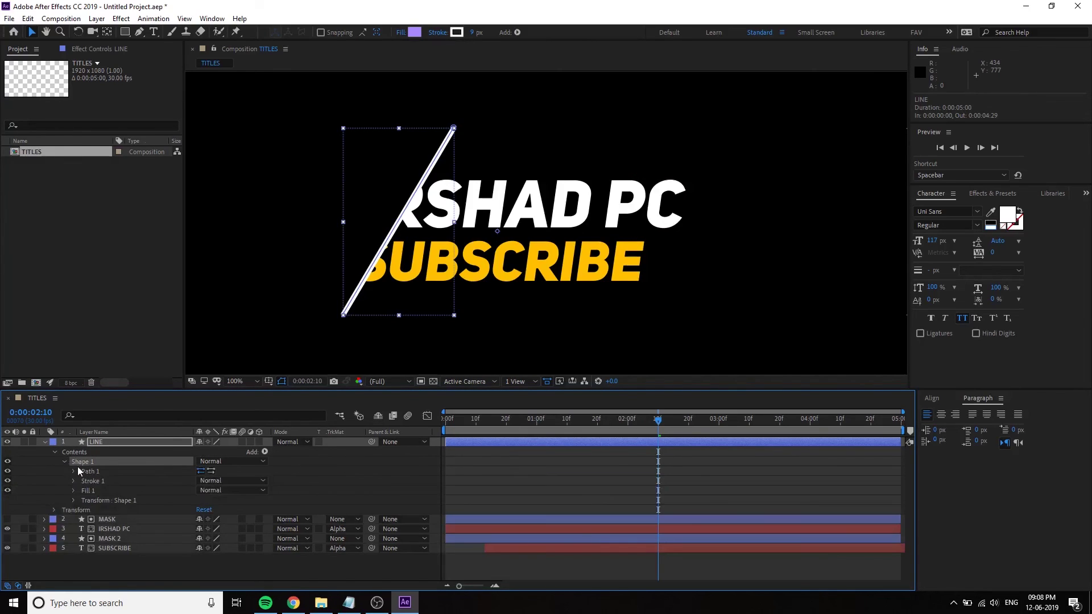
{"action": "left_click", "coordinate": [92, 474]}
{"action": "left_click_drag", "start_coordinate": [454, 129], "coordinate": [435, 155]}
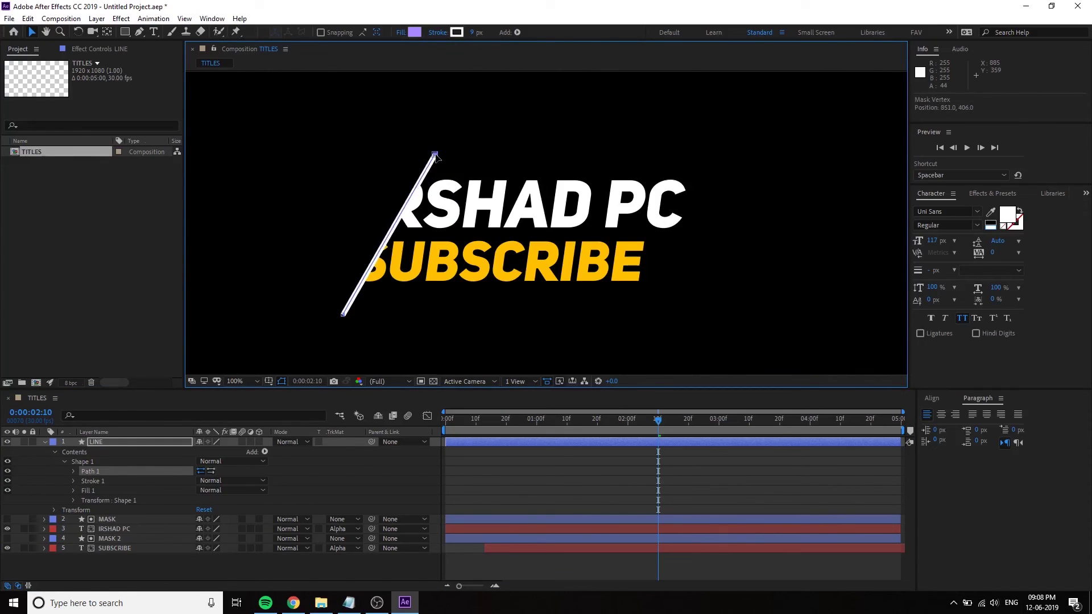
{"action": "left_click_drag", "start_coordinate": [339, 319], "coordinate": [353, 300]}
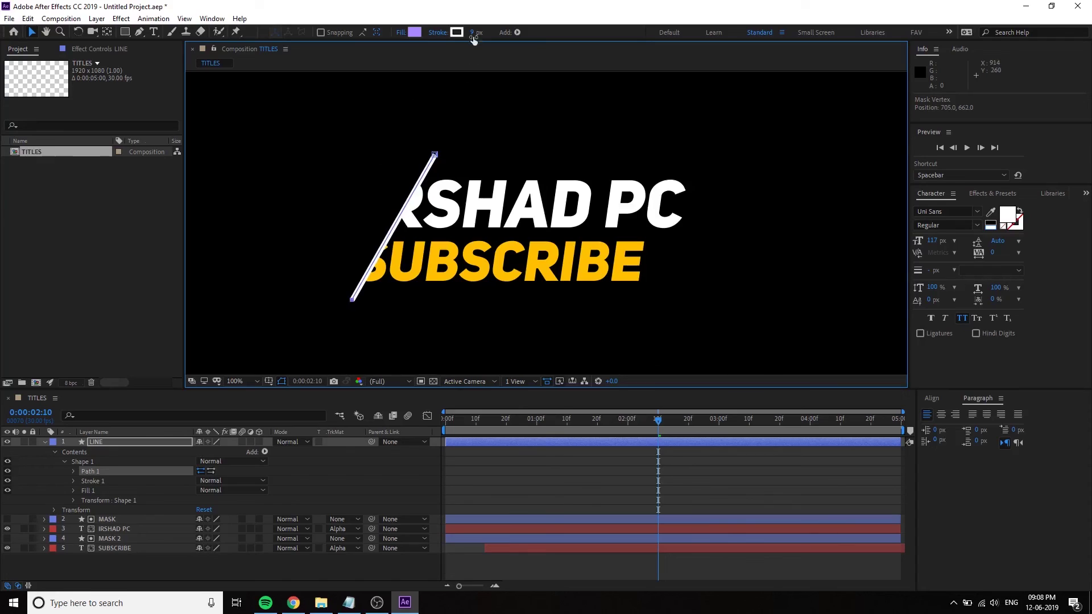
Thin LINE's stroke to 4 px and preview the titles from near the start
{"action": "left_click", "coordinate": [393, 227]}
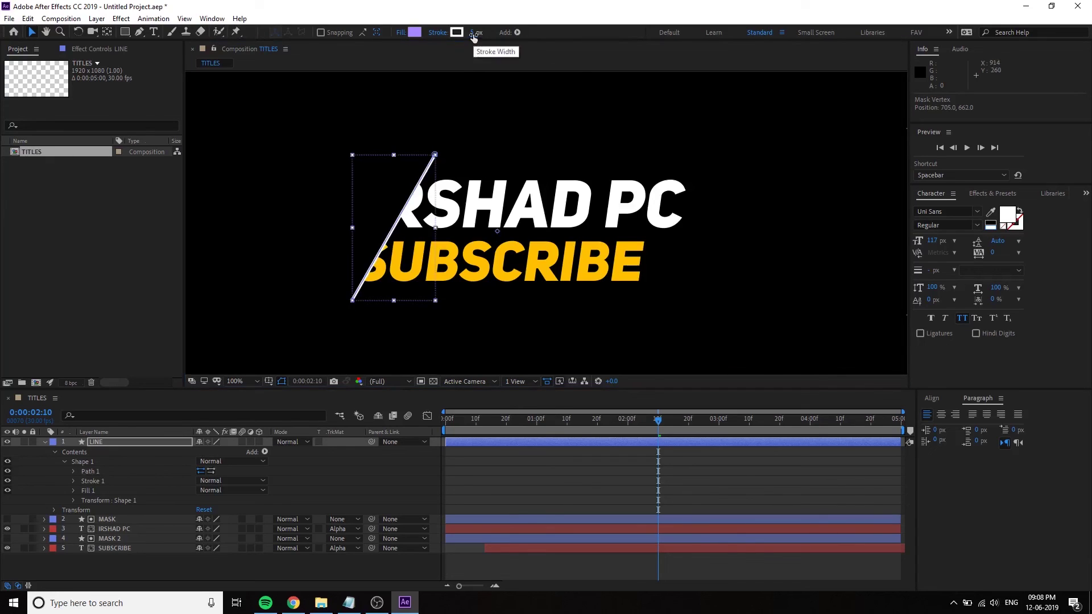
{"action": "left_click_drag", "start_coordinate": [473, 36], "coordinate": [469, 38]}
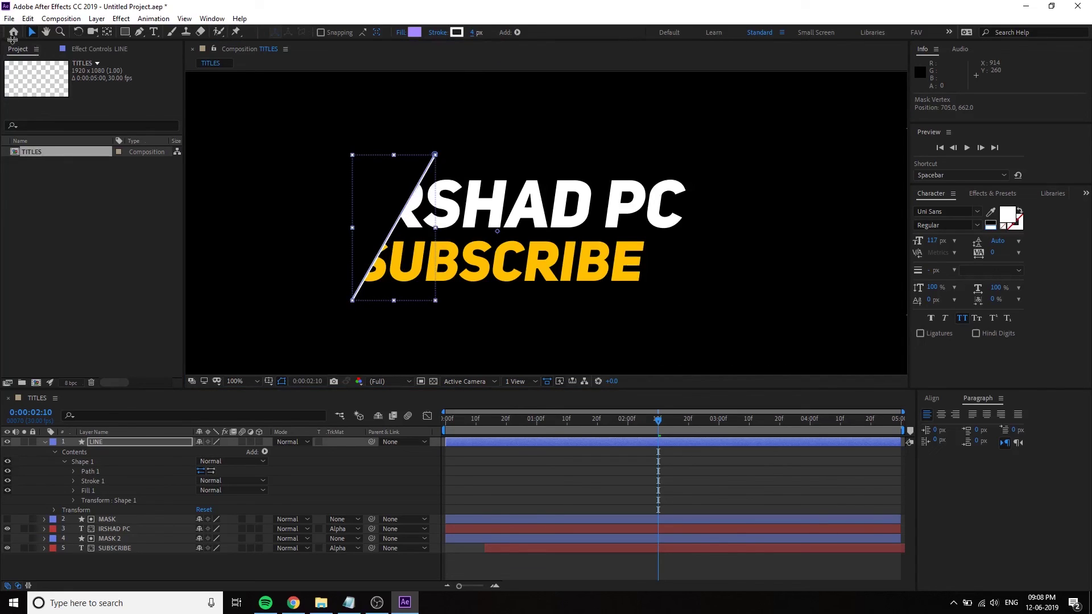
{"action": "left_click", "coordinate": [190, 134]}
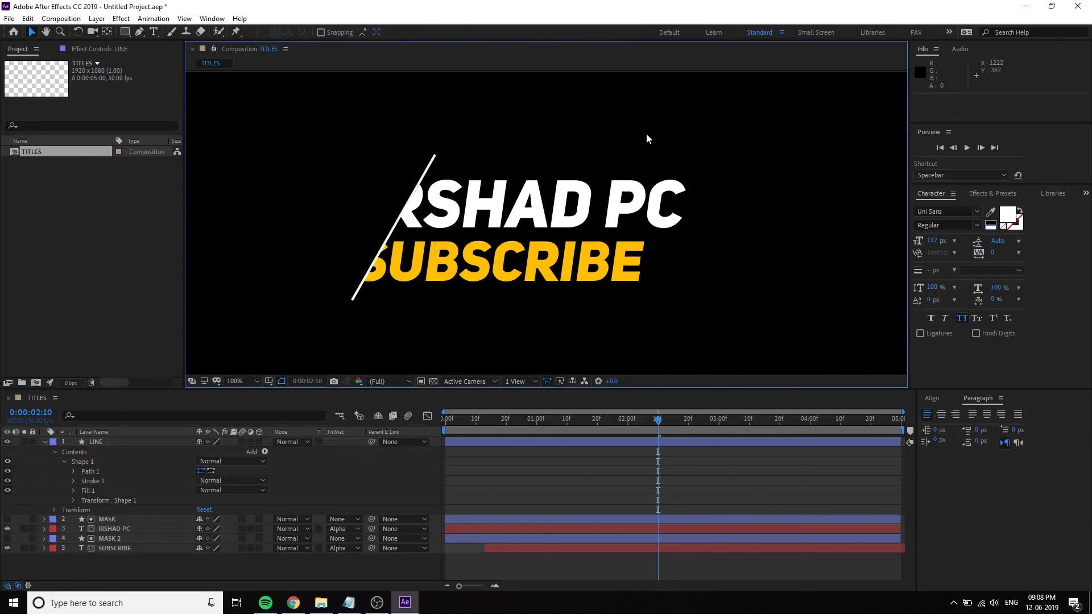
{"action": "scroll", "coordinate": [647, 137], "scroll_direction": "down", "scroll_amount": 1}
{"action": "scroll", "coordinate": [646, 137], "scroll_direction": "down", "scroll_amount": 1}
{"action": "left_click", "coordinate": [483, 422]}
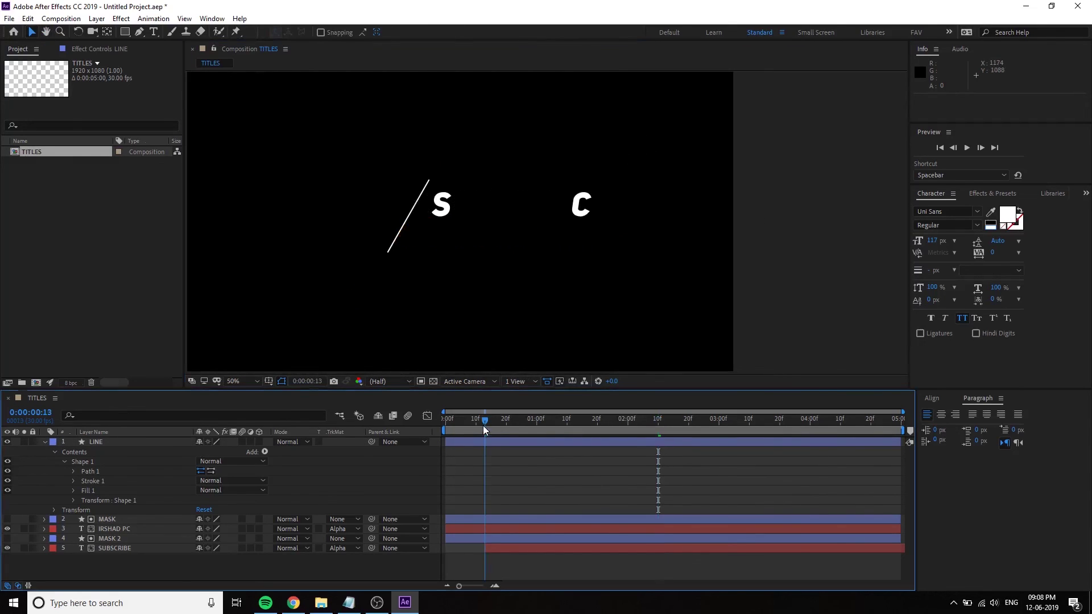
{"action": "key", "text": "space"}
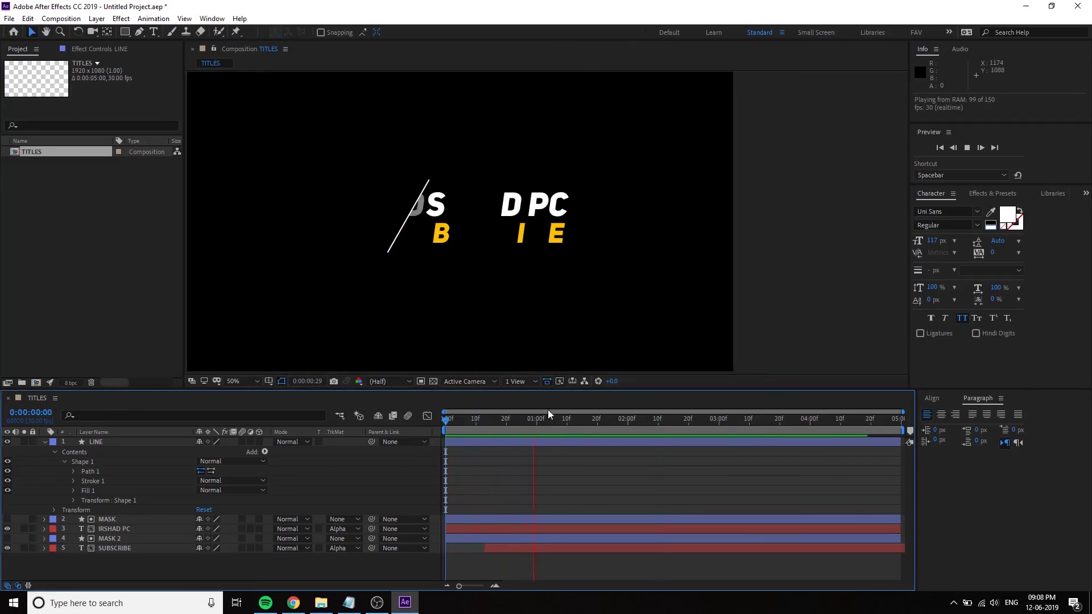
{"action": "key", "text": "space"}
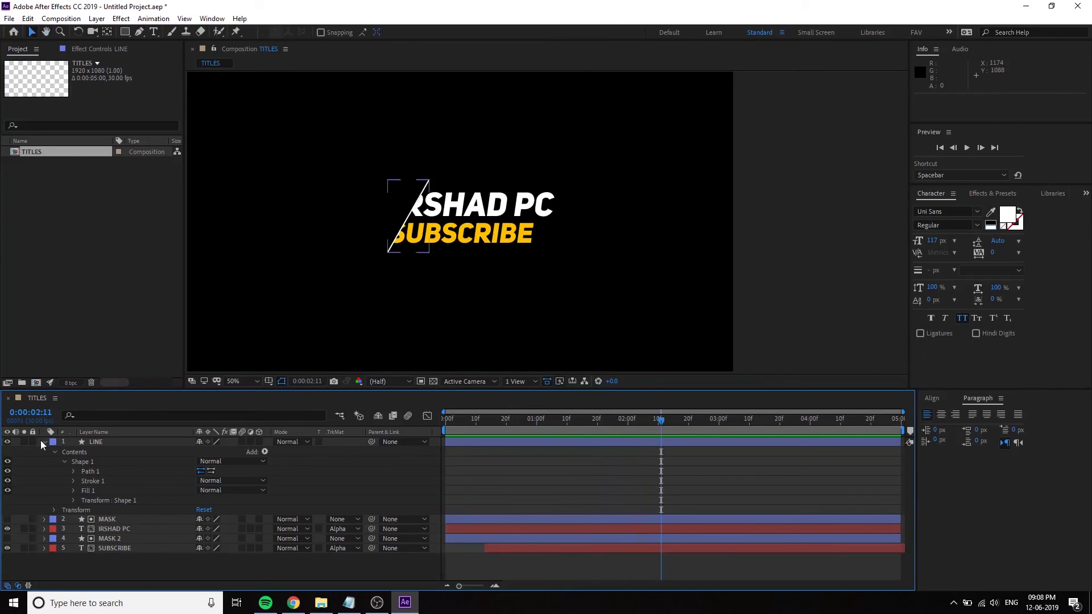
Select the first mask layer, undoing an accidental move of its shape
{"action": "left_click", "coordinate": [47, 443]}
{"action": "left_click", "coordinate": [111, 450]}
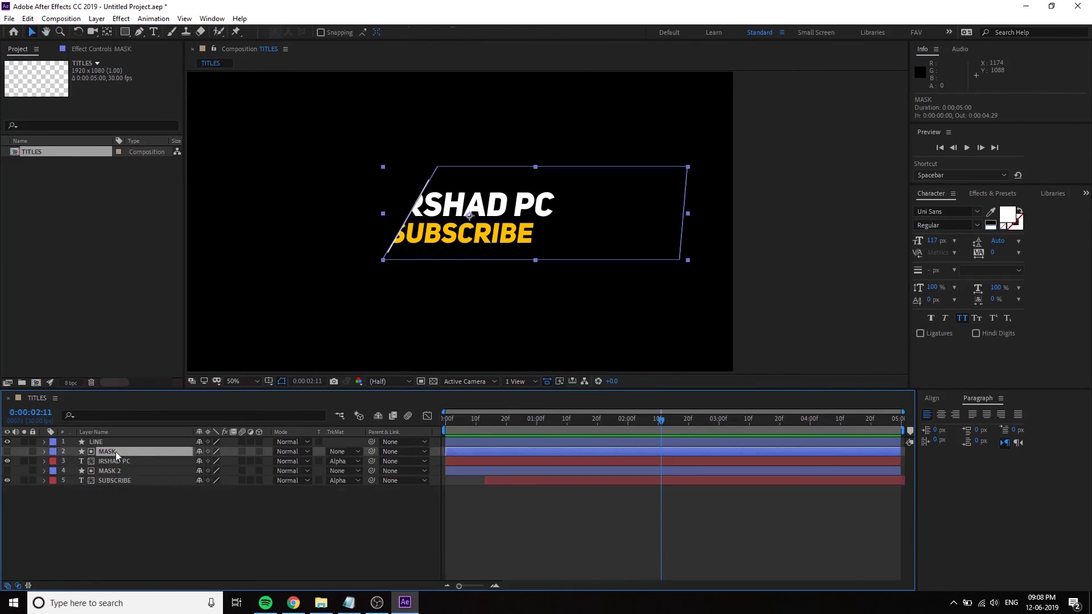
{"action": "left_click", "coordinate": [122, 471], "text": "ctrl"}
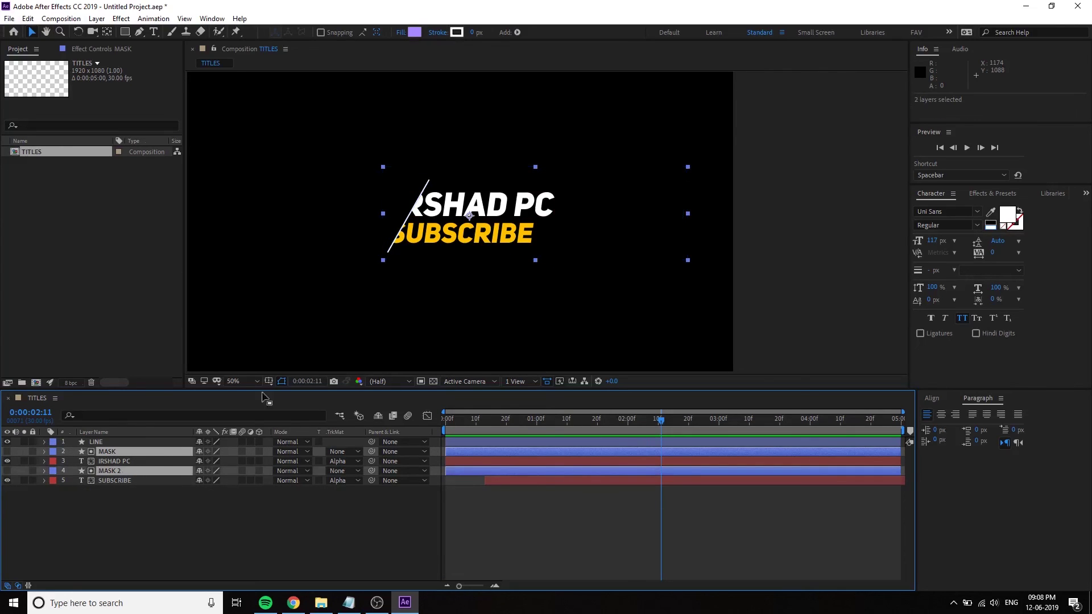
{"action": "left_click", "coordinate": [132, 556]}
{"action": "left_click", "coordinate": [124, 451]}
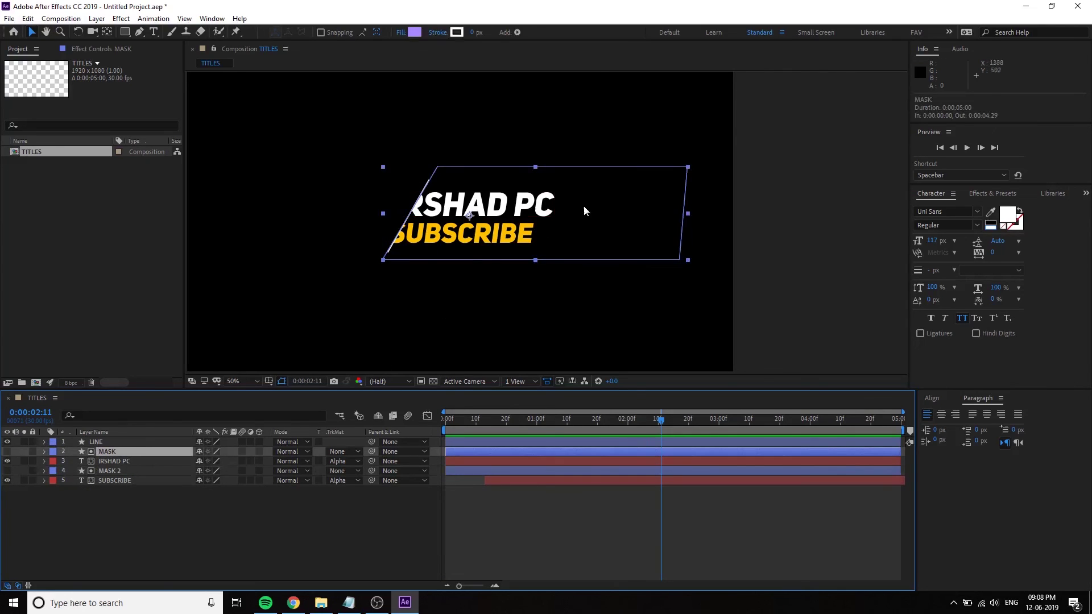
{"action": "left_click_drag", "start_coordinate": [586, 207], "coordinate": [630, 213]}
{"action": "key", "text": "ctrl+z"}
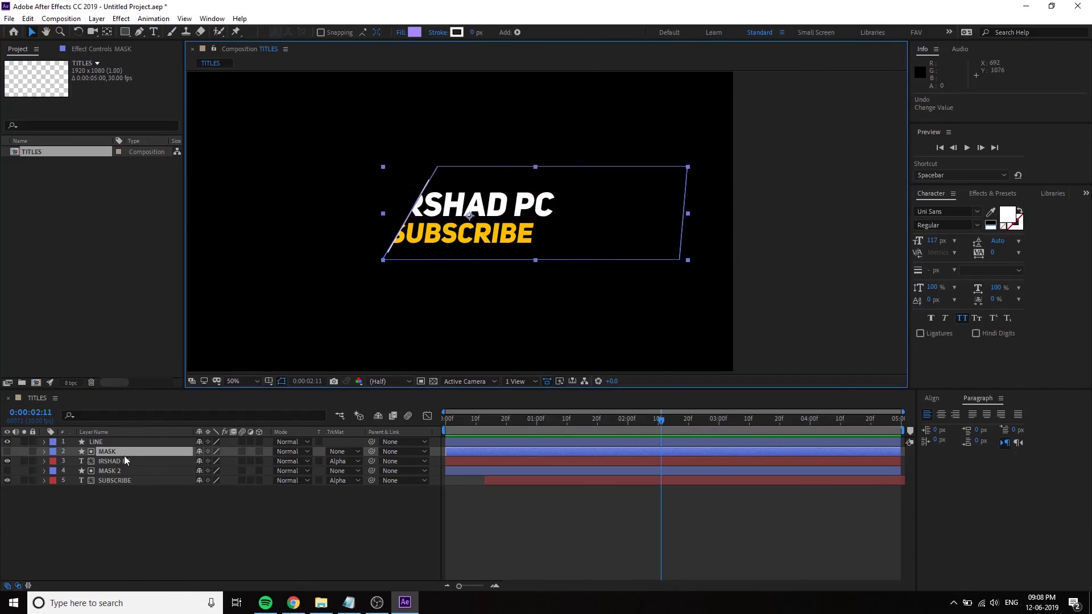
Select MASK and MASK 2 together, undoing an accidental move of both
{"action": "left_click", "coordinate": [114, 471], "text": "ctrl"}
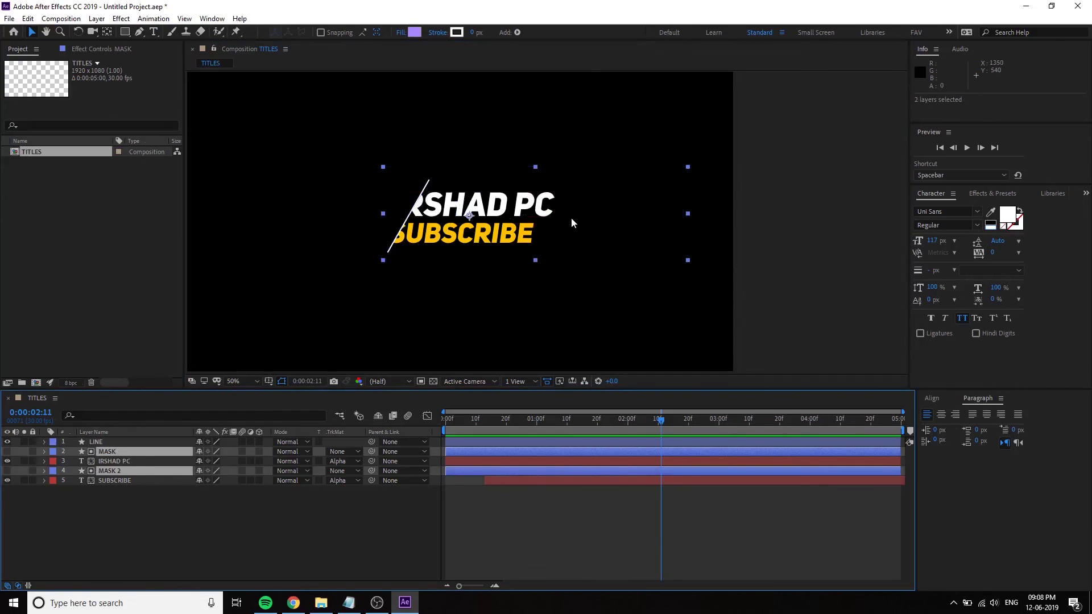
{"action": "left_click_drag", "start_coordinate": [570, 221], "coordinate": [570, 208]}
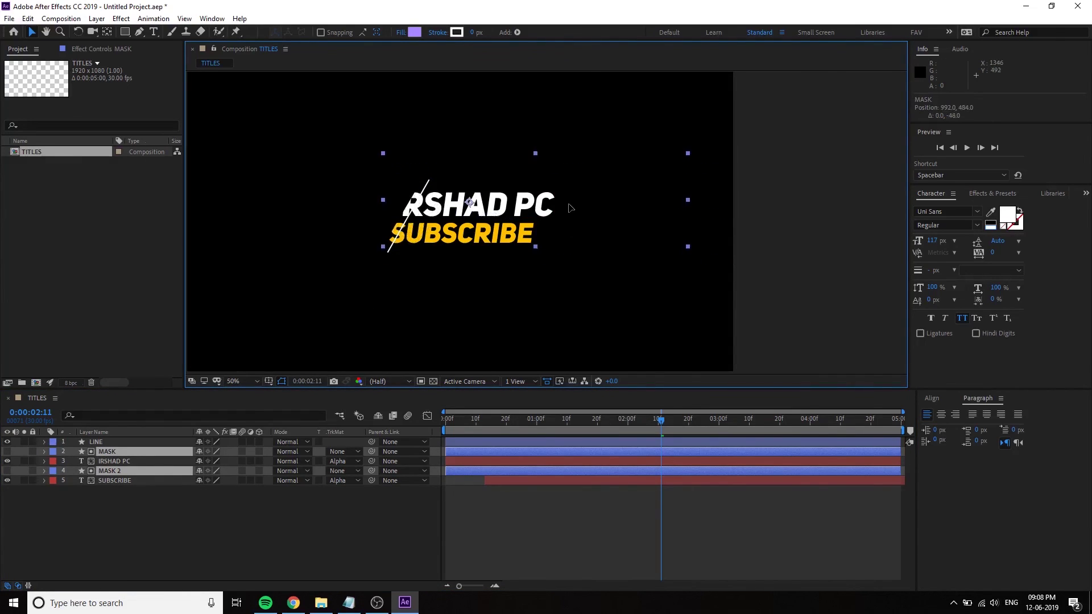
{"action": "key", "text": "ctrl+z"}
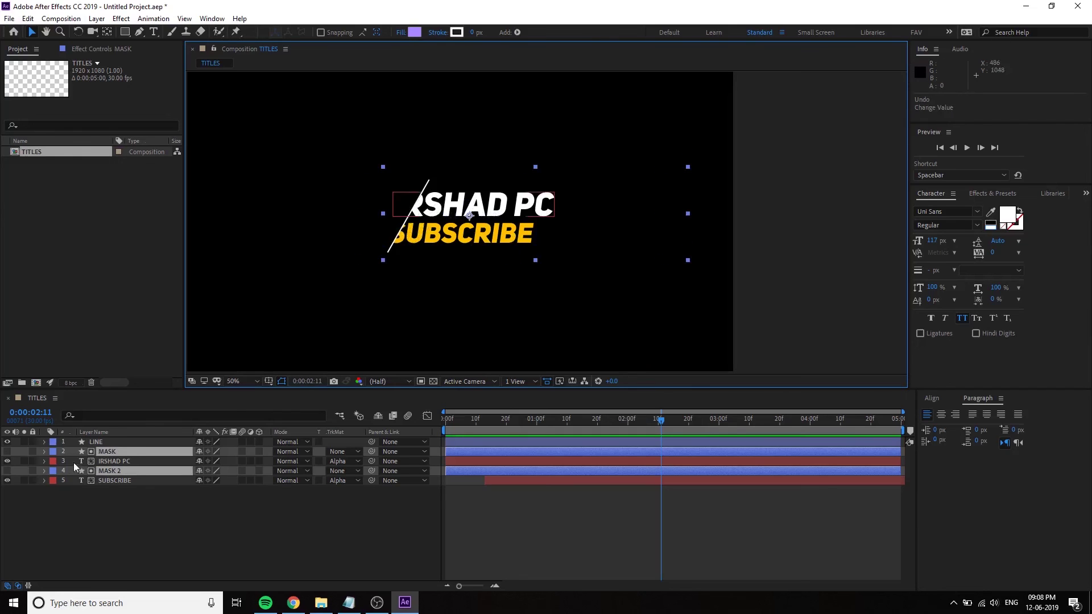
{"action": "left_click", "coordinate": [98, 442], "text": "ctrl"}
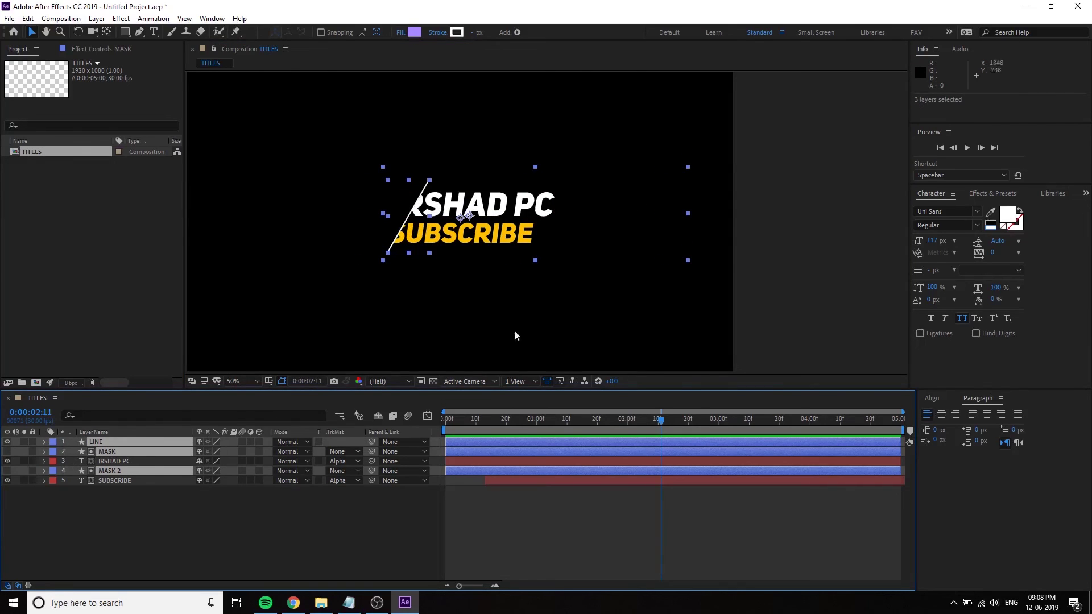
{"action": "left_click", "coordinate": [161, 548]}
{"action": "left_click", "coordinate": [118, 452]}
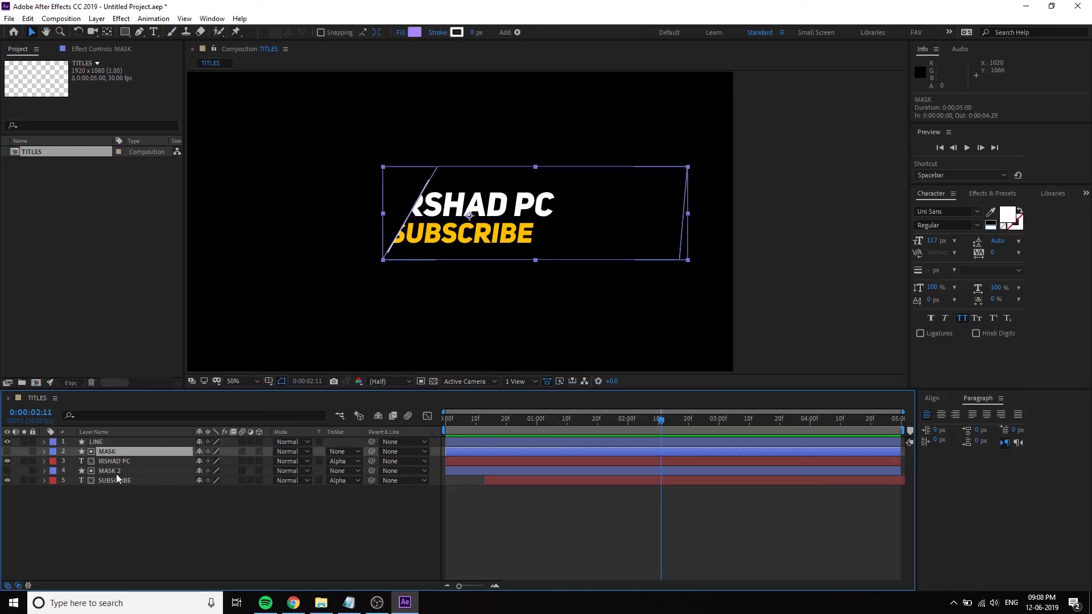
{"action": "left_click", "coordinate": [117, 472], "text": "ctrl"}
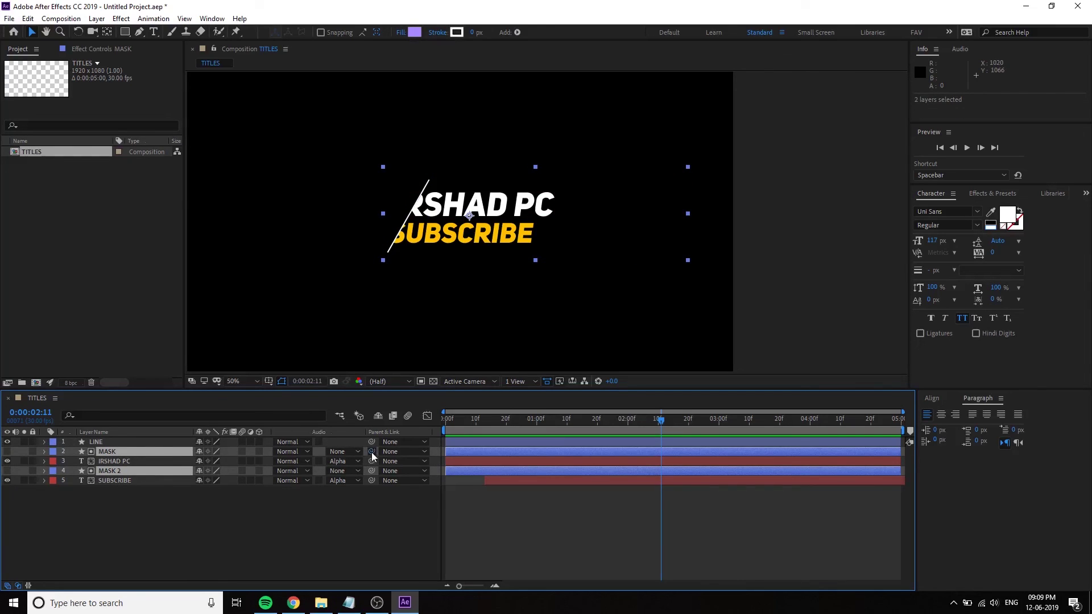
Parent both masks to LINE and nudge the white line left, then slightly back right
{"action": "left_click_drag", "start_coordinate": [372, 453], "coordinate": [108, 441]}
{"action": "left_click", "coordinate": [108, 442]}
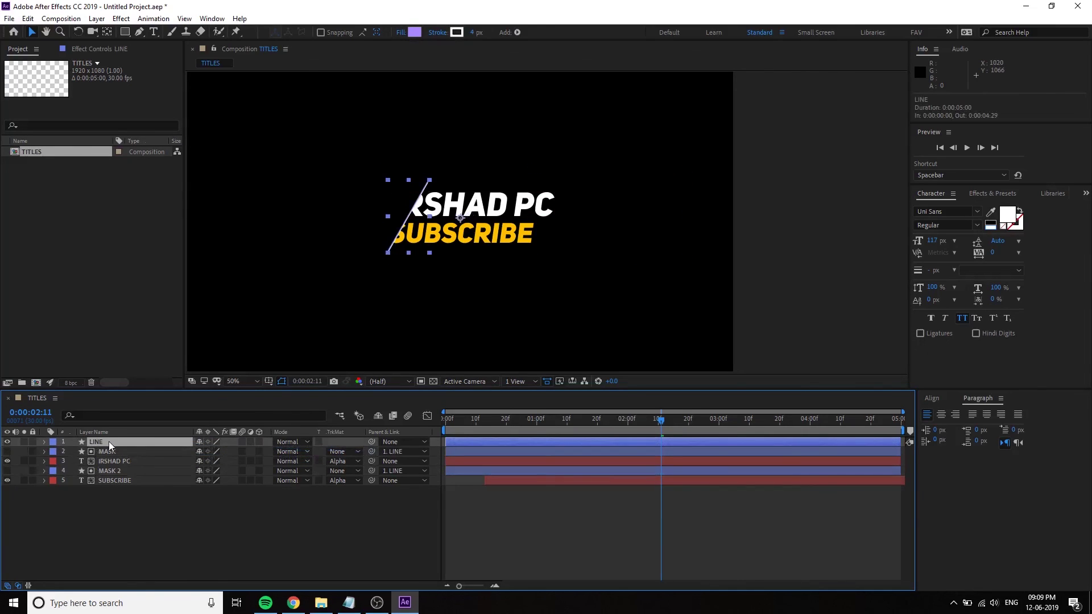
{"action": "key", "text": "shift+Left"}
{"action": "key", "text": "shift+Left"}
{"action": "key", "text": "shift+Left"}
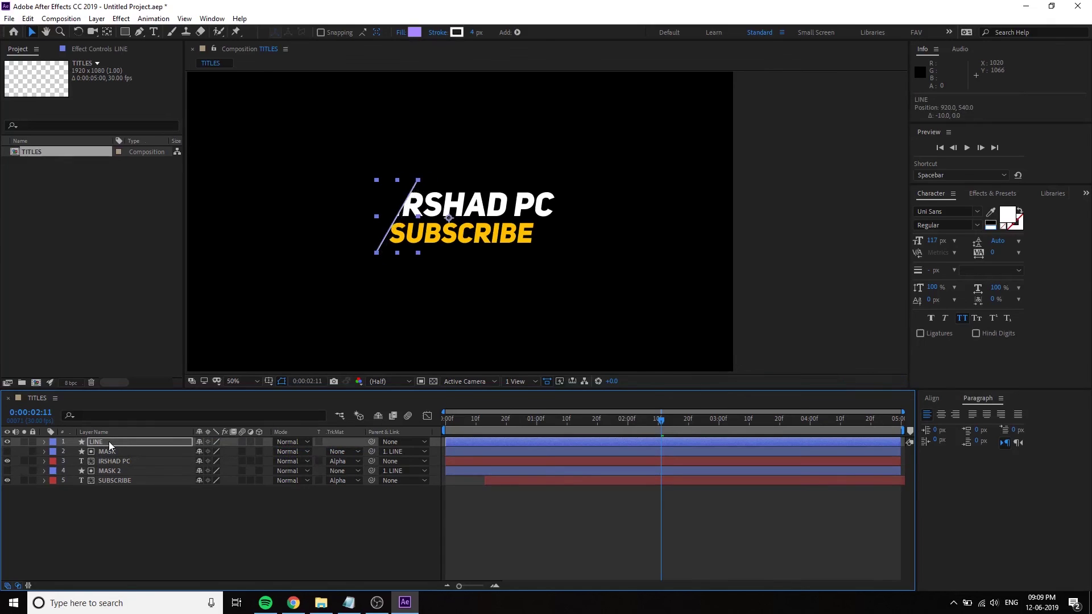
{"action": "key", "text": "shift+Left"}
{"action": "key", "text": "shift+Left"}
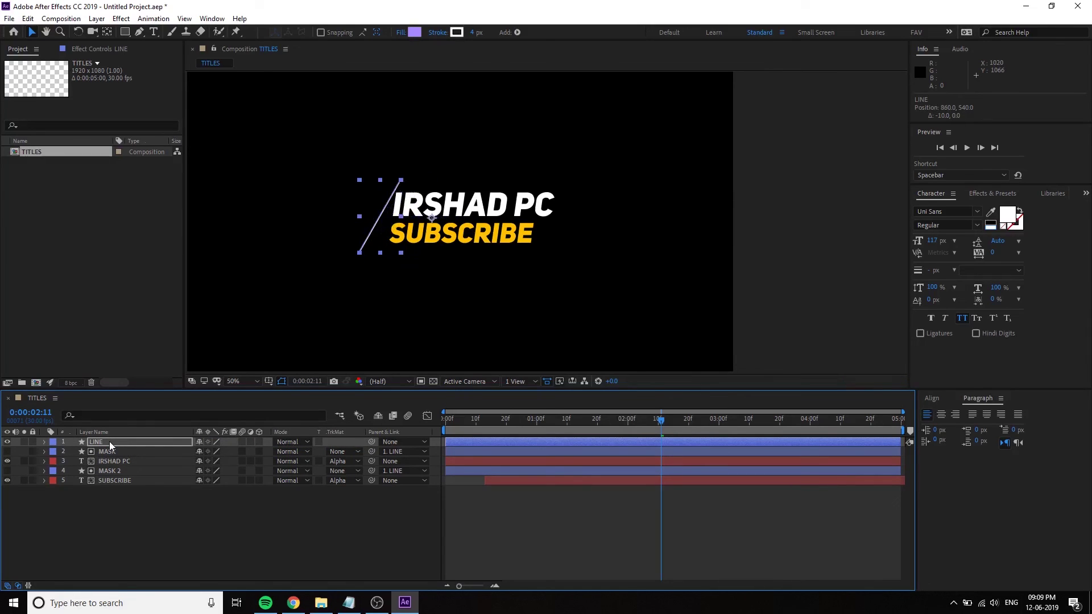
{"action": "key", "text": "shift+Right"}
{"action": "key", "text": "shift+Right"}
{"action": "key", "text": "shift+Right"}
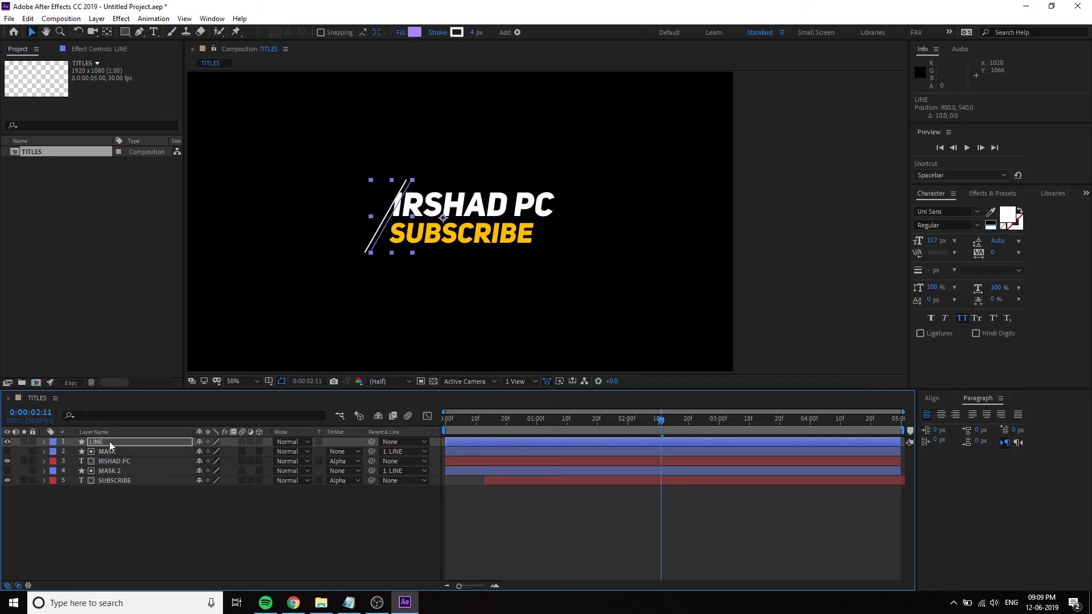
{"action": "key", "text": "shift+Right"}
{"action": "key", "text": "shift+Right"}
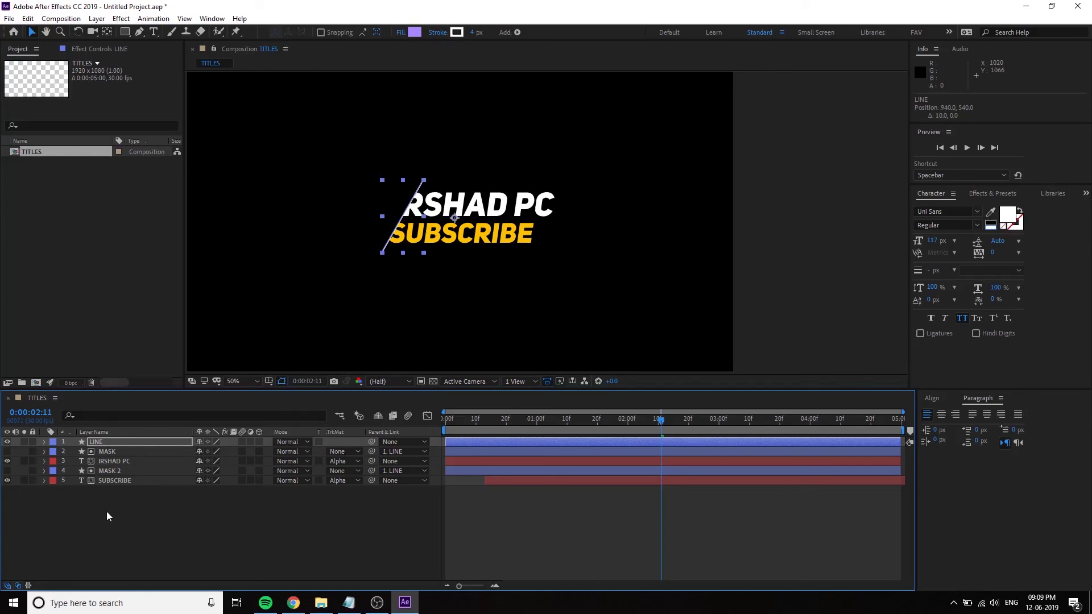
{"action": "key", "text": "Right"}
{"action": "key", "text": "Right"}
{"action": "key", "text": "Right"}
{"action": "key", "text": "Right"}
{"action": "key", "text": "Right"}
{"action": "key", "text": "Right"}
{"action": "key", "text": "Right"}
{"action": "key", "text": "Right"}
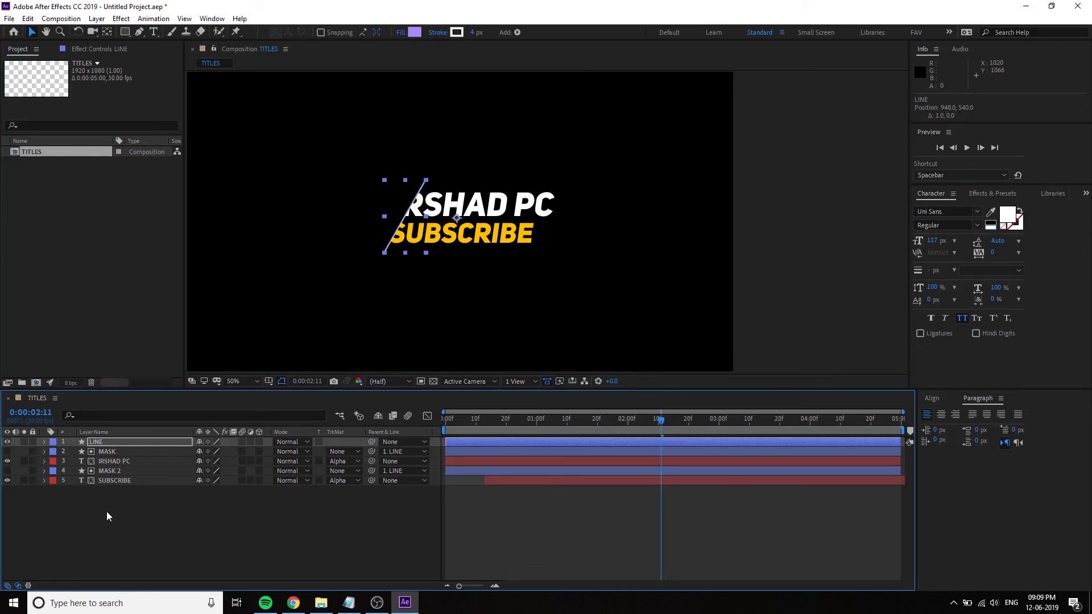
Nudge the IRSHAD PC title sideways until its leading letter clips at the diagonal line
{"action": "left_click", "coordinate": [110, 509]}
{"action": "left_click", "coordinate": [121, 460]}
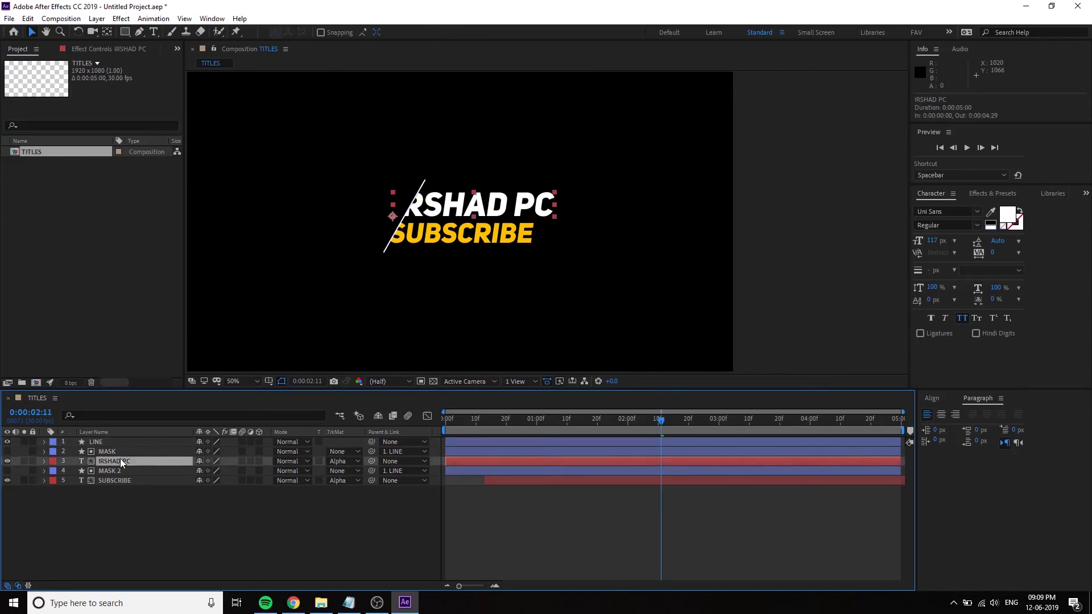
{"action": "key", "text": "shift+Right"}
{"action": "key", "text": "shift+Right"}
{"action": "key", "text": "shift+Right"}
{"action": "key", "text": "shift+Right"}
{"action": "key", "text": "shift+Right"}
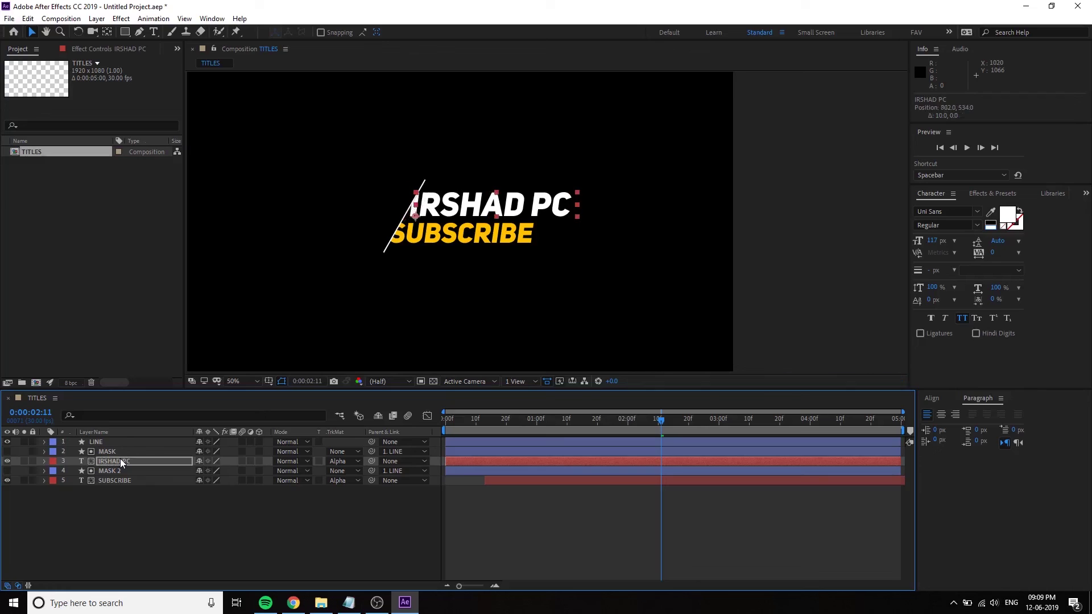
{"action": "key", "text": "shift+Left"}
{"action": "key", "text": "shift+Left"}
{"action": "key", "text": "shift+Left"}
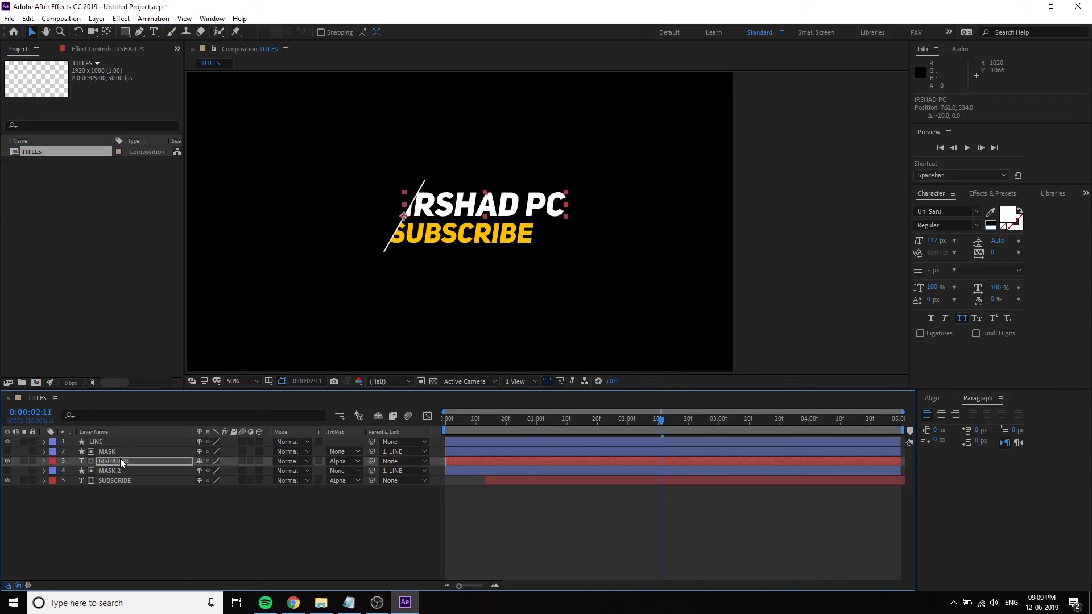
{"action": "key", "text": "shift+Left"}
{"action": "key", "text": "shift+Left"}
{"action": "key", "text": "shift+Right"}
{"action": "key", "text": "shift+Right"}
{"action": "left_click", "coordinate": [236, 515]}
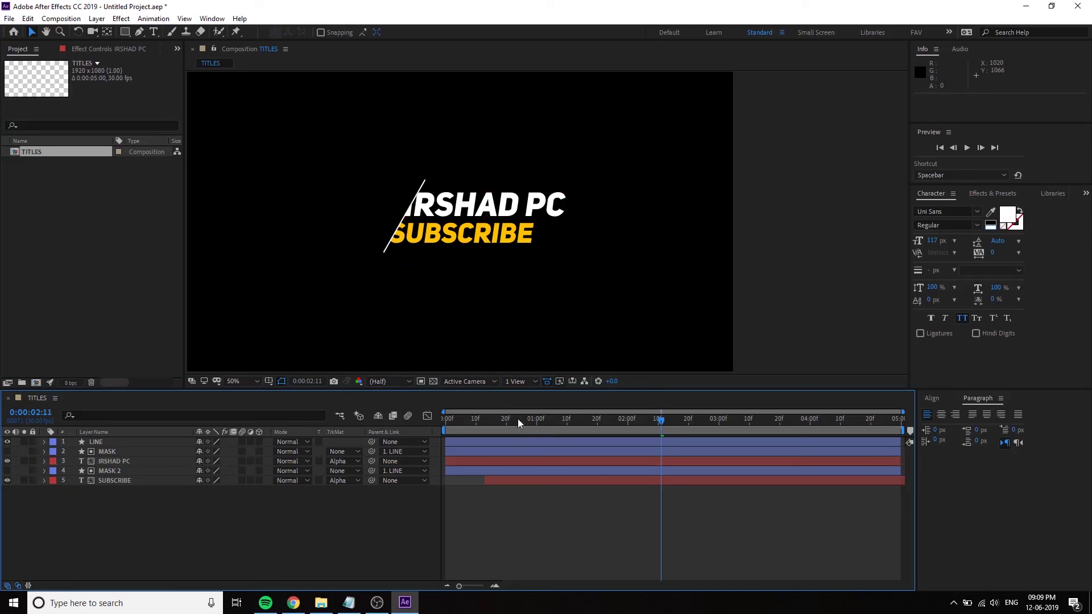
{"action": "key", "text": "Home"}
{"action": "key", "text": "space"}
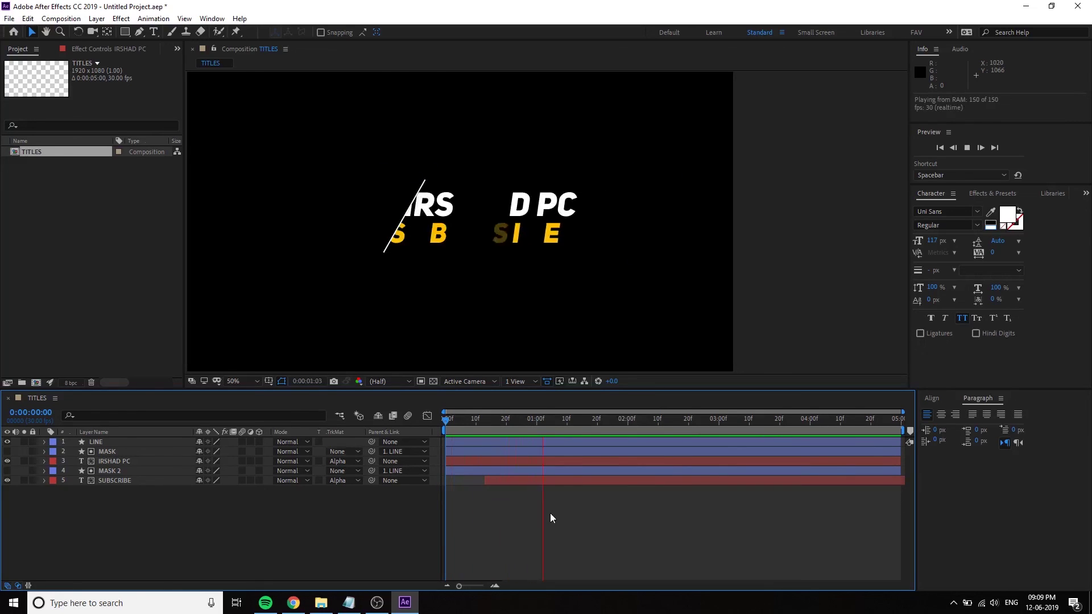
{"action": "key", "text": "space"}
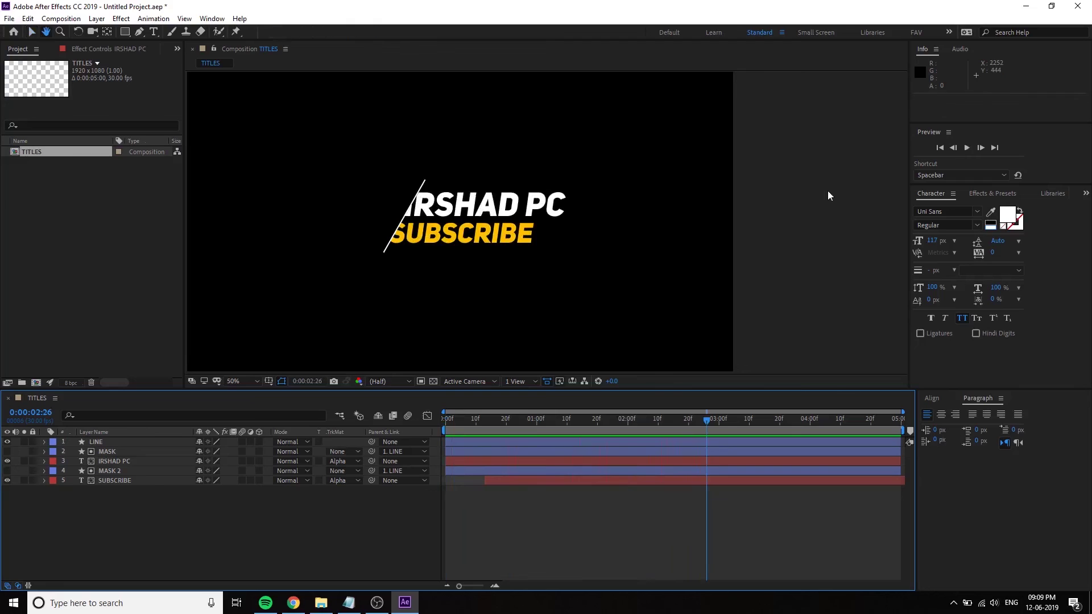
{"action": "key", "text": "comma"}
{"action": "key", "text": "period"}
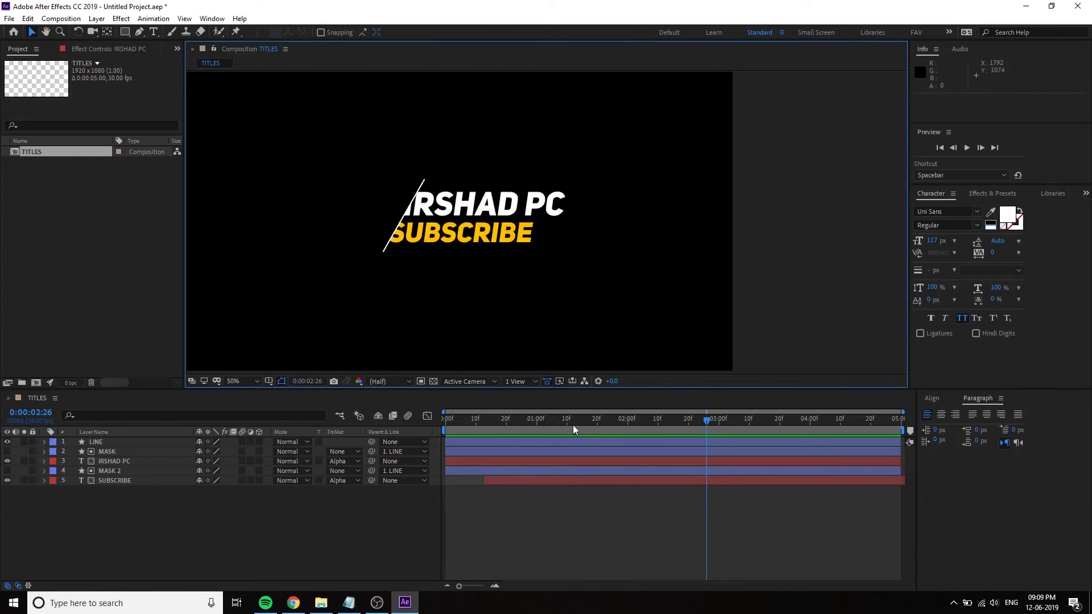
{"action": "left_click", "coordinate": [574, 430]}
{"action": "key", "text": "Home"}
{"action": "key", "text": "space"}
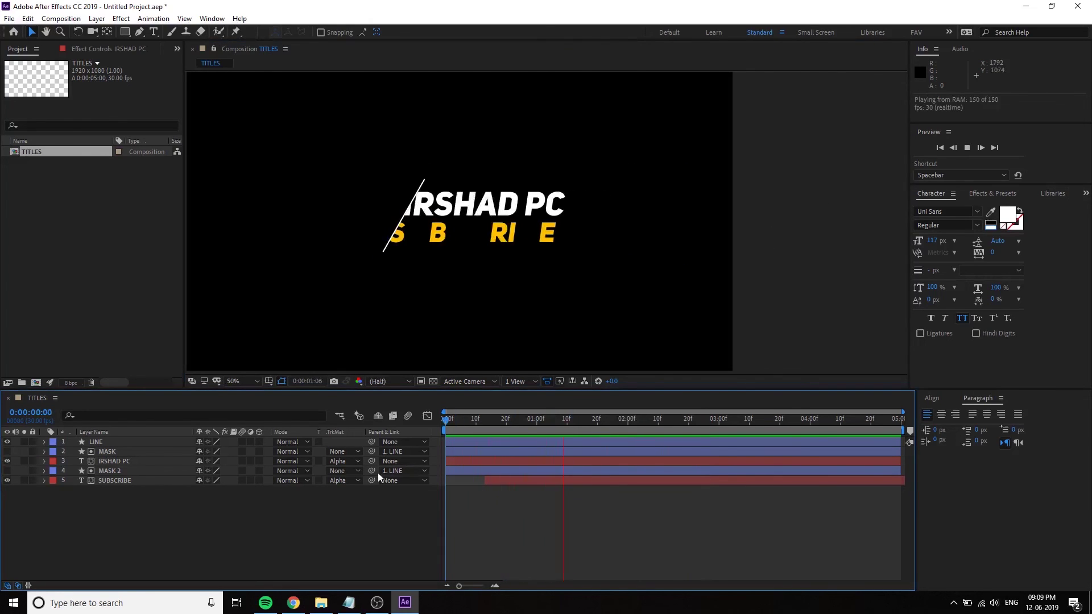
{"action": "key", "text": "space"}
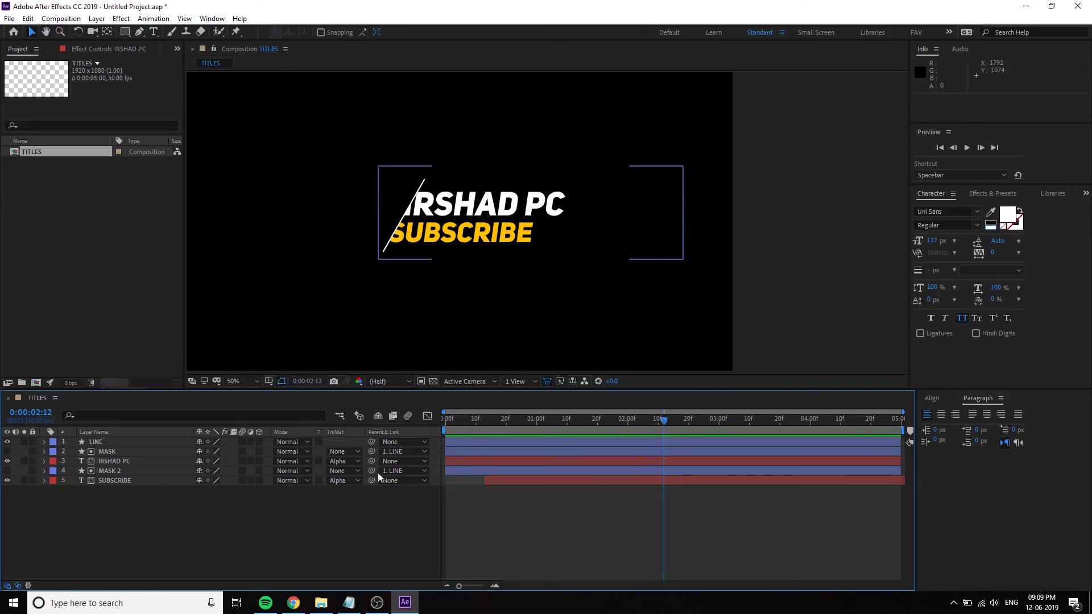
{"action": "left_click", "coordinate": [807, 271]}
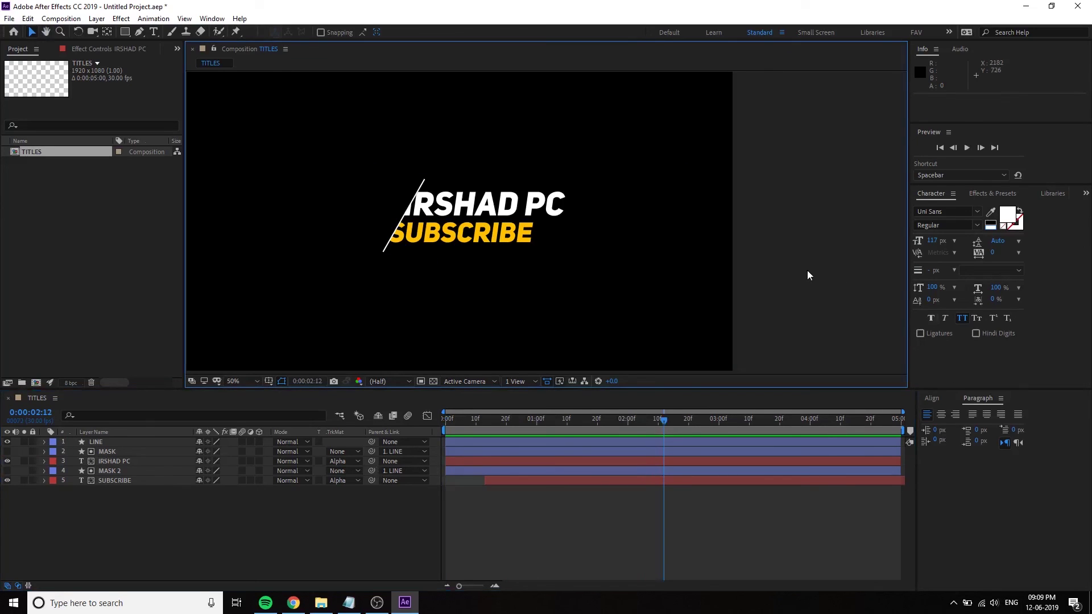